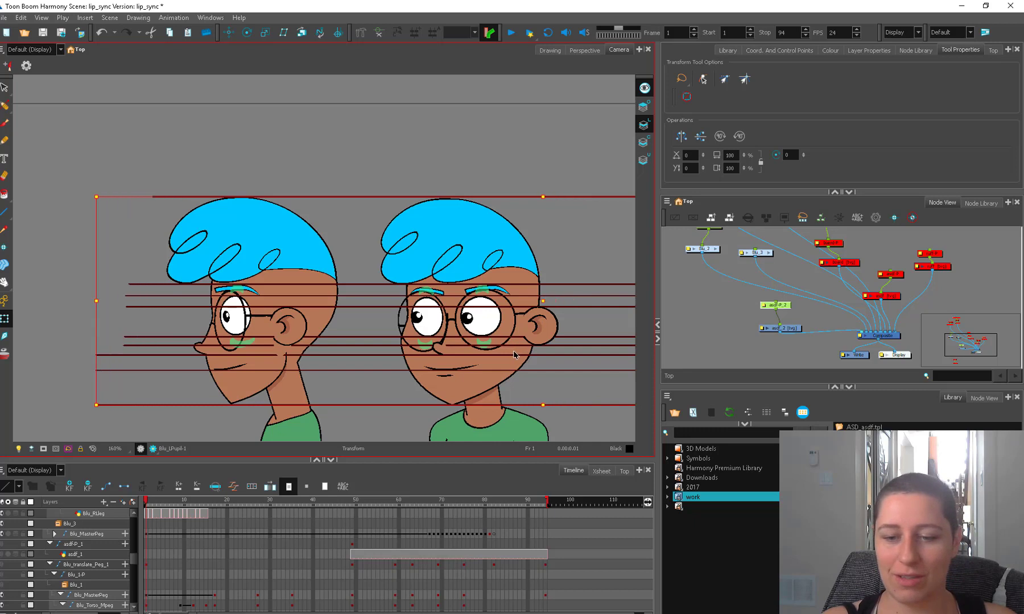
Deselect the guide lines and disable their drawing node and peg in the node network.
left_click(712, 301)
left_click(582, 341)
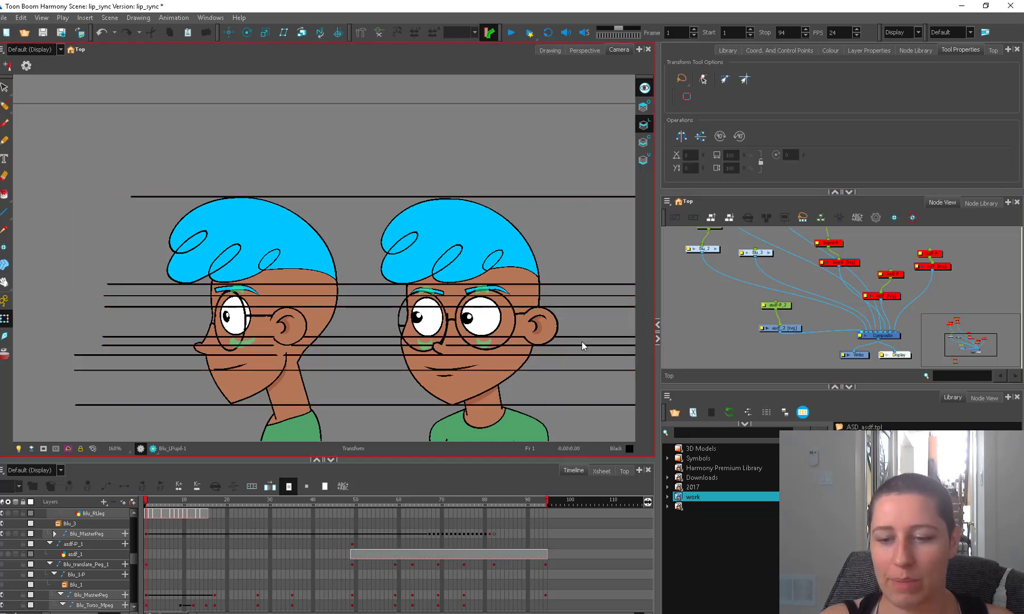
left_click_drag(778, 306, 720, 306)
left_click(531, 357)
scroll(530, 357, "down", 1)
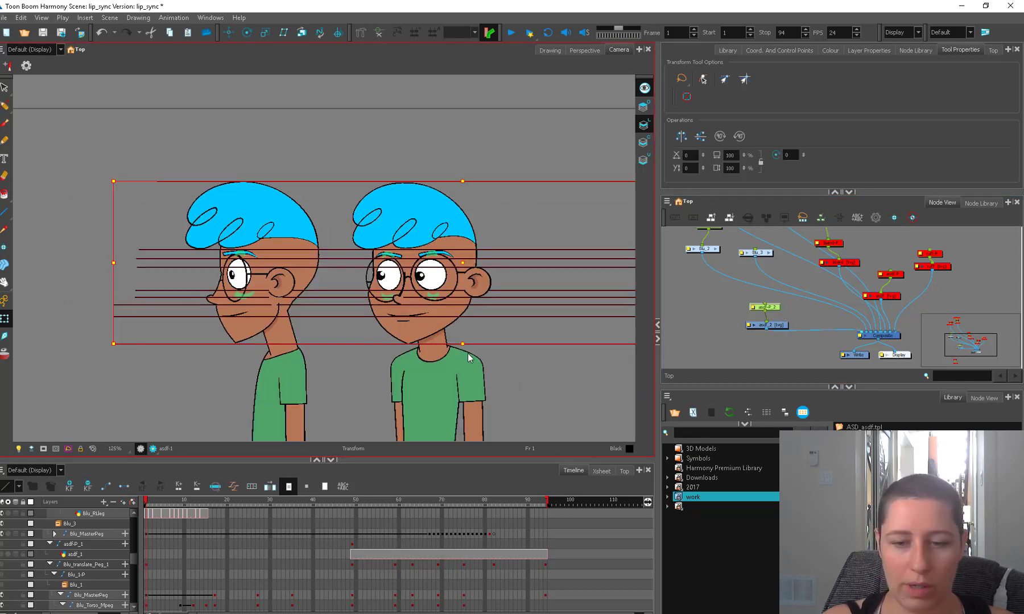
key("d")
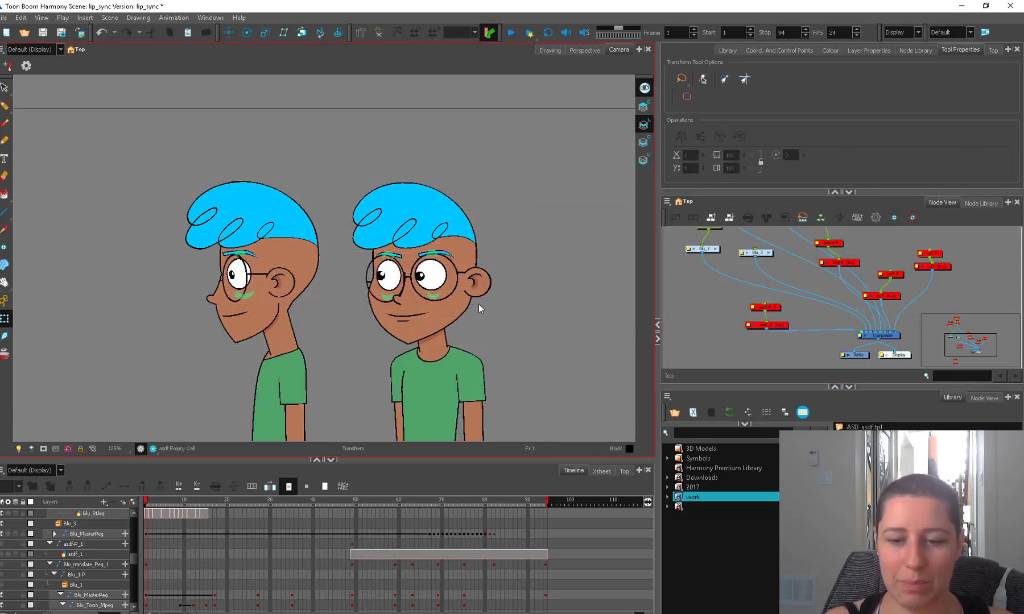
Try tilting the three-quarter character's whole head with its master peg, and undo the rotation.
left_click(458, 311)
key("b")
key("b")
key("b")
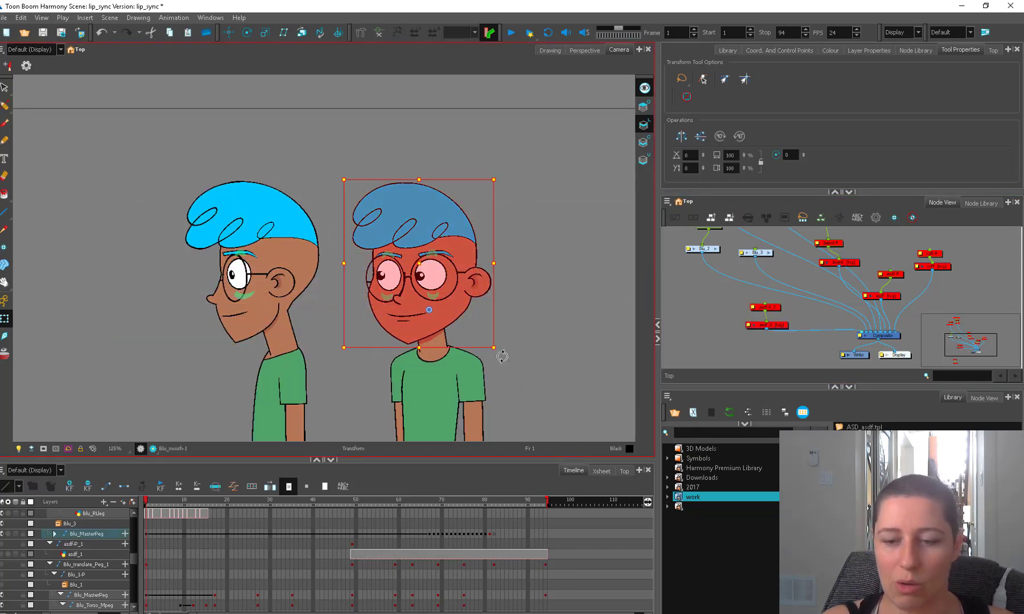
left_click_drag(502, 356, 516, 305)
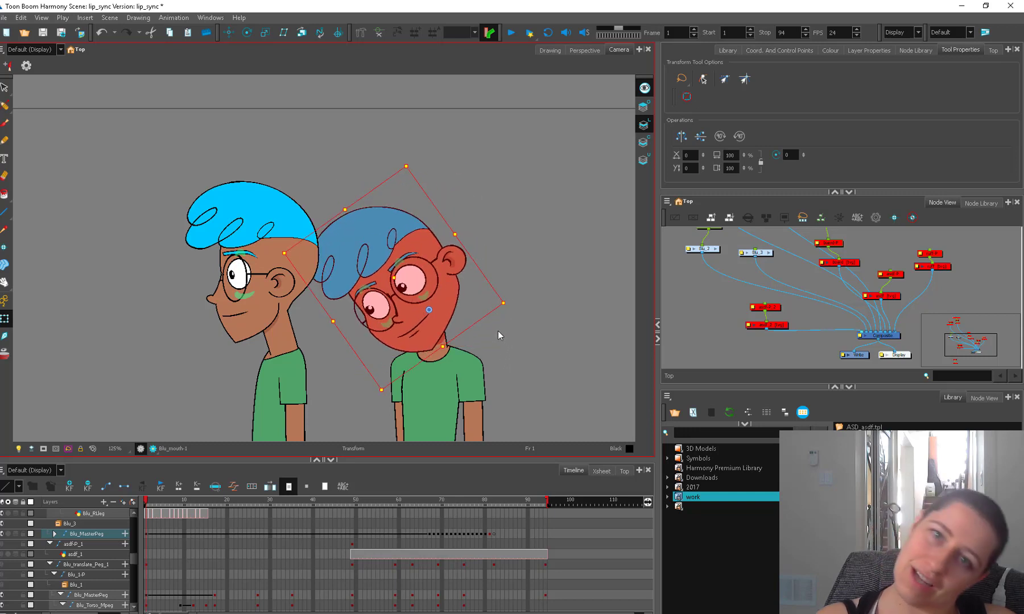
key("ctrl+z")
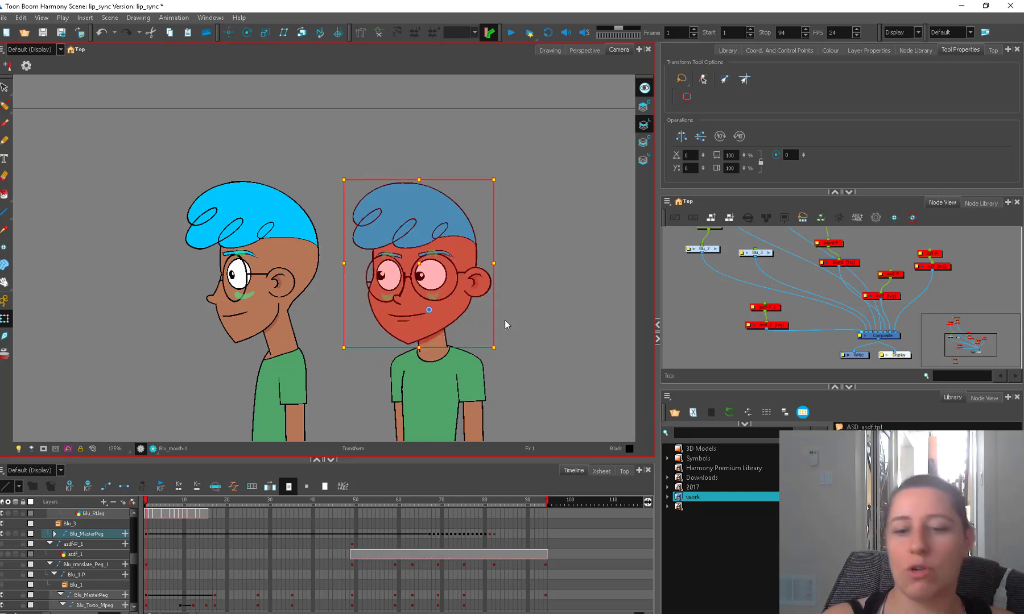
Re-enable the guide line drawing node and its peg, tidy their placement, and clear the selection.
mouse_move(765, 307)
left_mouse_down()
mouse_move(747, 344)
mouse_move(767, 312)
left_mouse_up()
key("a")
left_click_drag(780, 325, 767, 328)
left_click(750, 310)
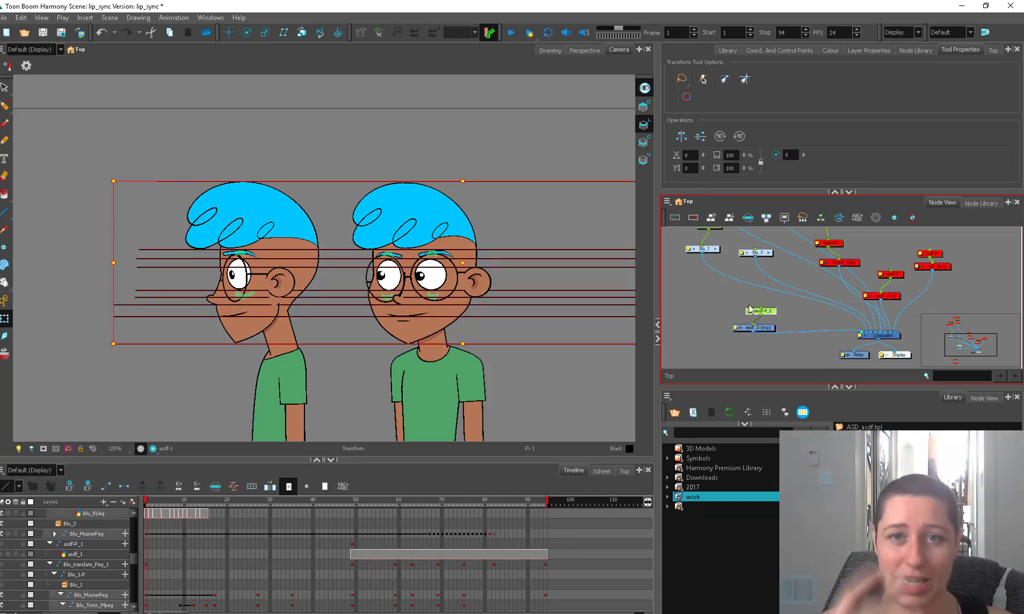
left_click(708, 293)
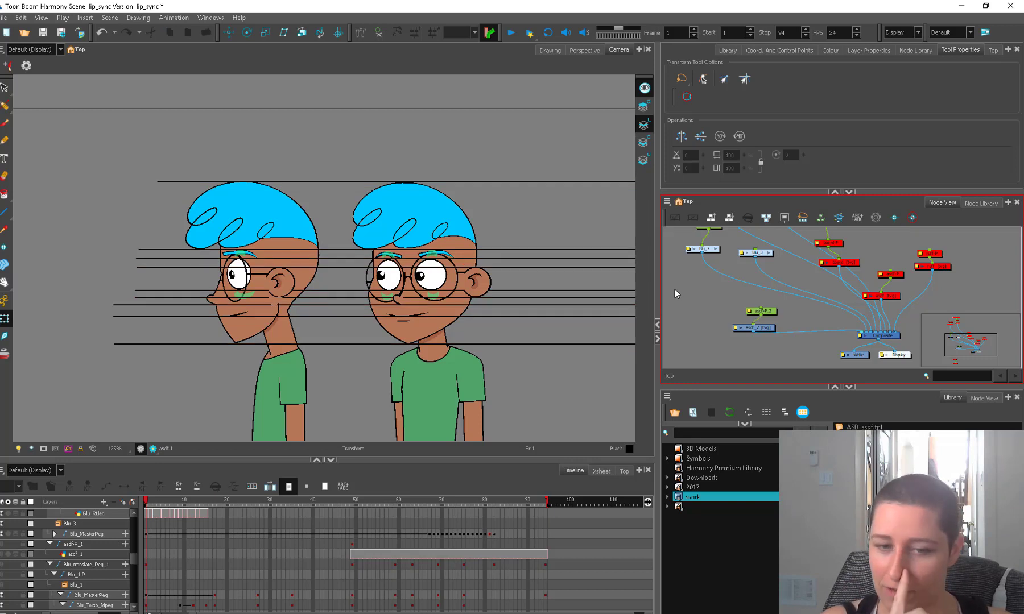
left_click_drag(762, 311, 757, 308)
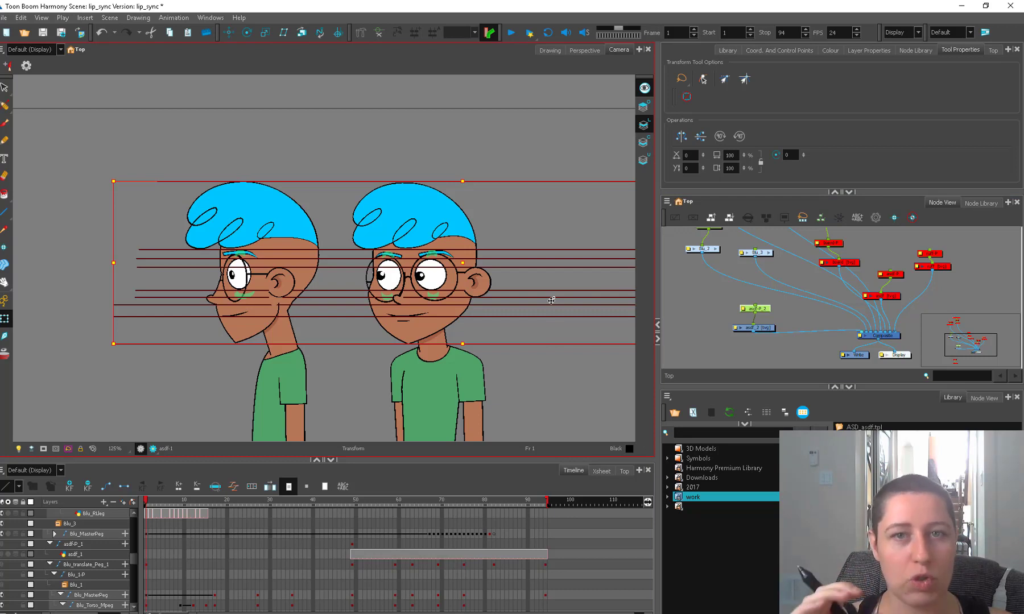
key("Escape")
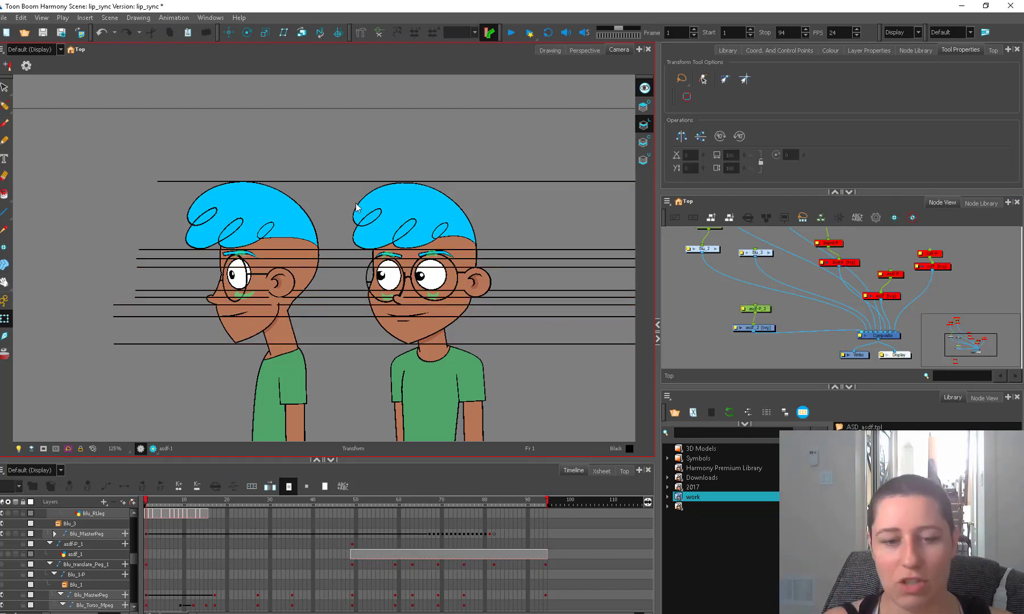
Examine how the horizontal guide lines match the facial features across the profile and three-quarter heads.
left_click_drag(544, 292, 508, 304)
key("2")
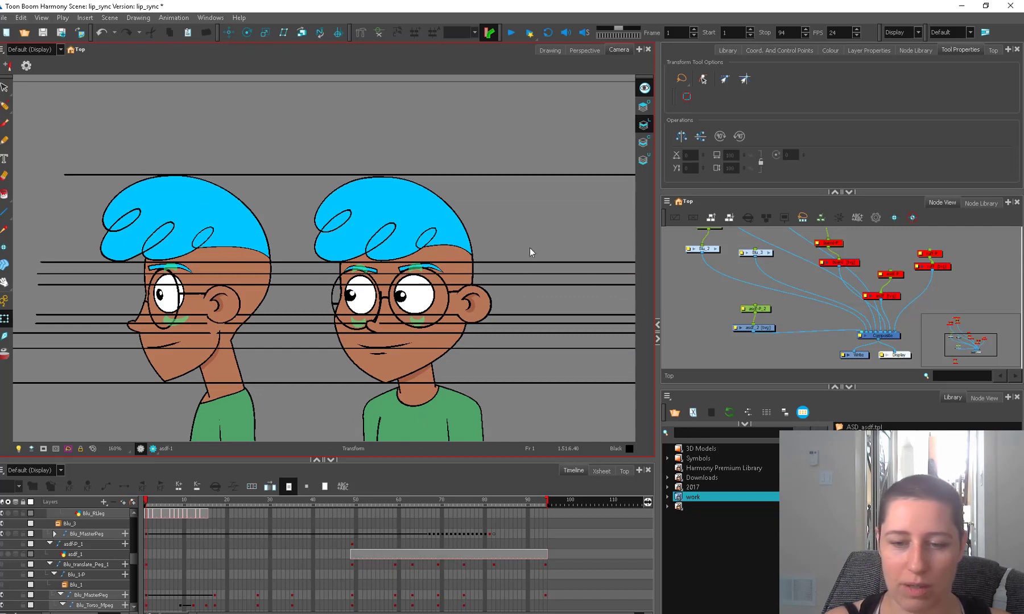
left_click_drag(529, 248, 551, 249)
left_click(431, 351)
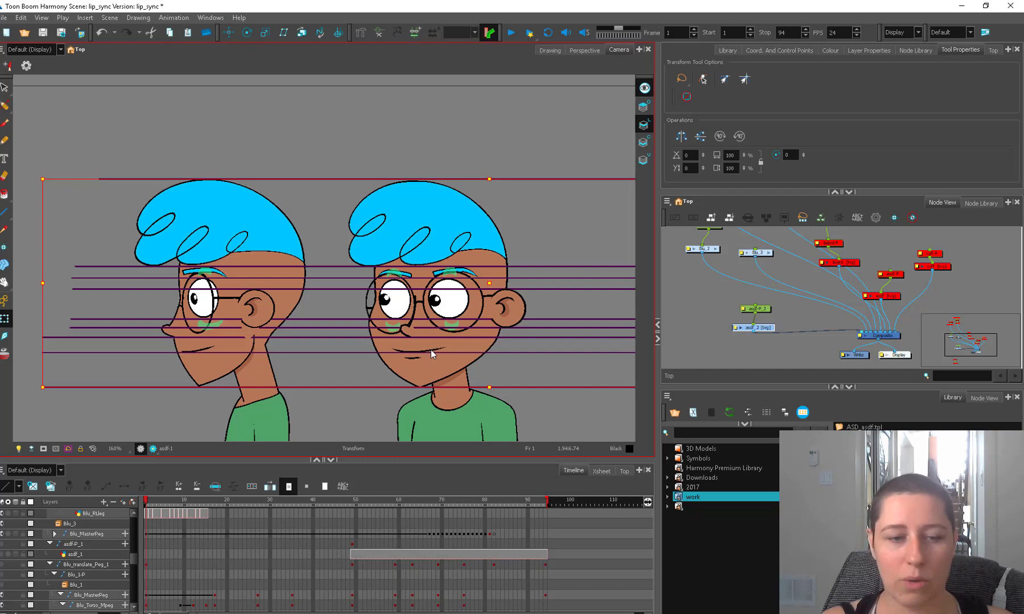
left_click(524, 249)
key("1")
key("1")
key("1")
mouse_move(457, 387)
left_mouse_down()
mouse_move(483, 231)
mouse_move(465, 358)
left_mouse_up()
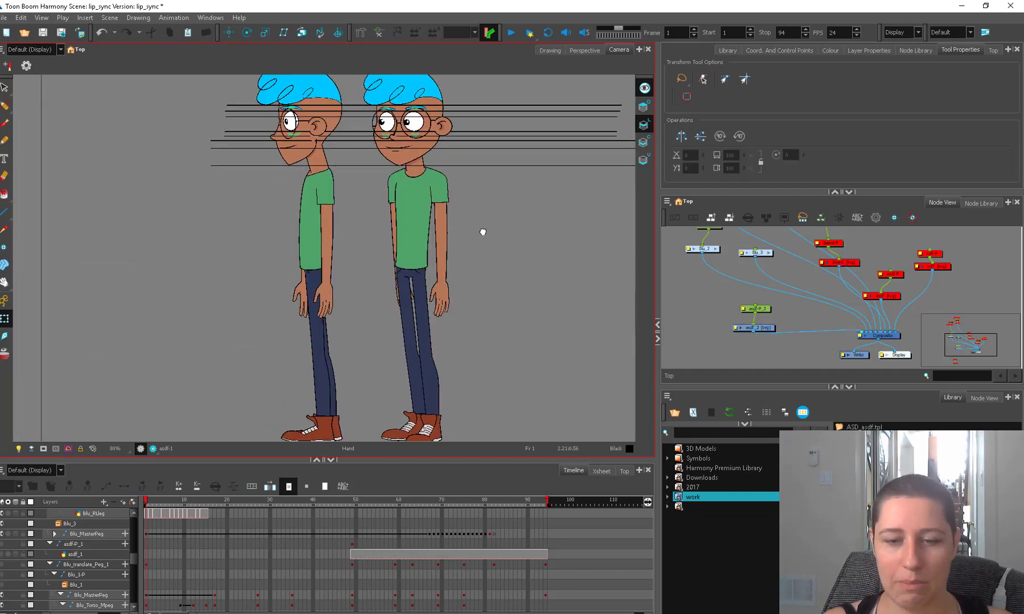
key("2")
key("2")
key("2")
key("2")
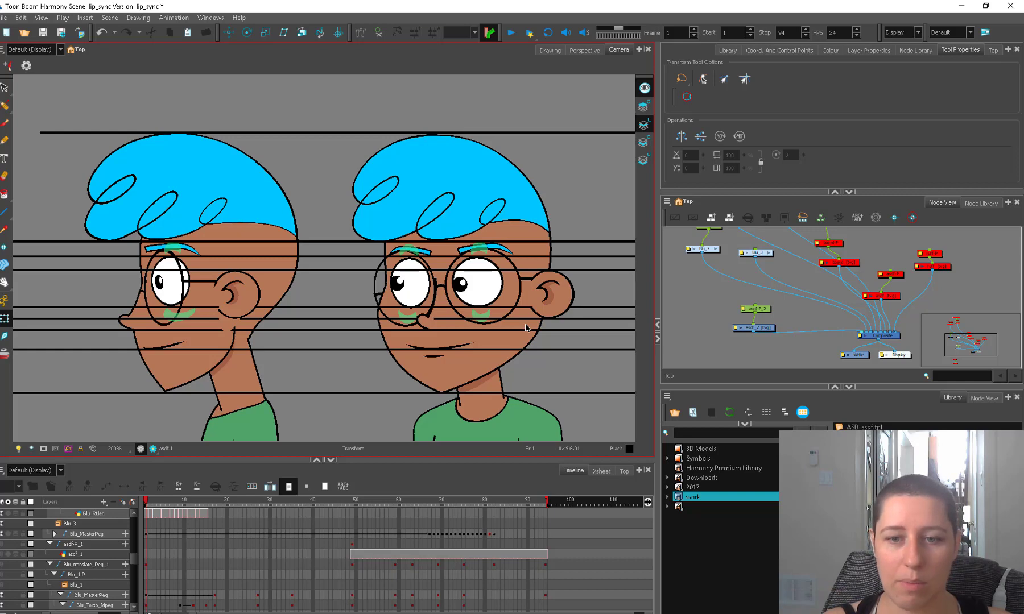
Select the uppermost guide line and examine up close where it meets the crest of the three-quarter head's hair.
key("alt+s")
key("2")
left_click_drag(590, 152, 625, 302)
left_click(575, 248)
key("2")
left_click_drag(554, 285, 441, 295)
key("2")
key("2")
key("2")
key("2")
key("2")
left_click_drag(519, 301, 518, 304)
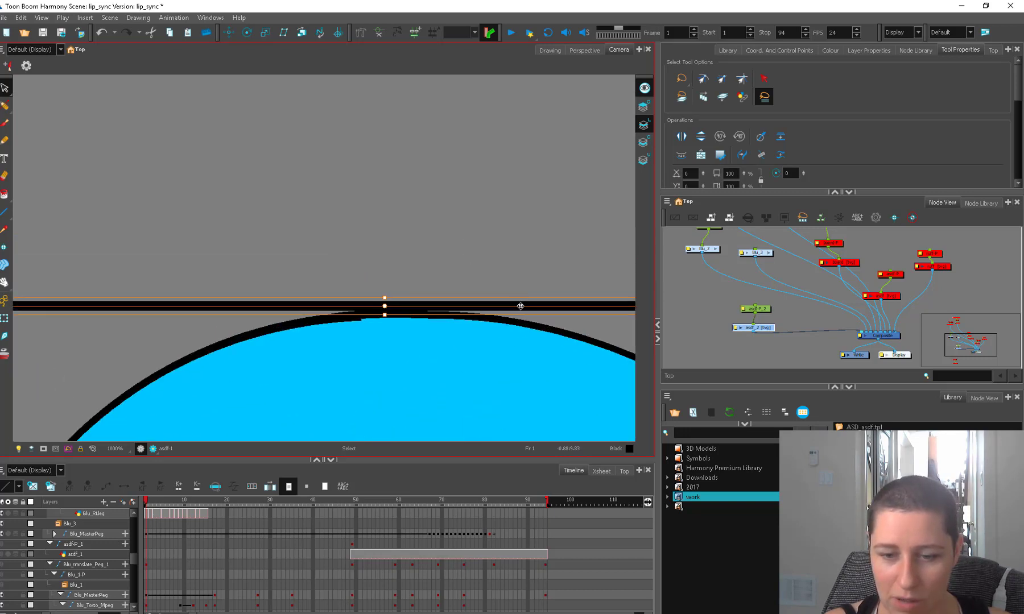
key("2")
key("2")
key("2")
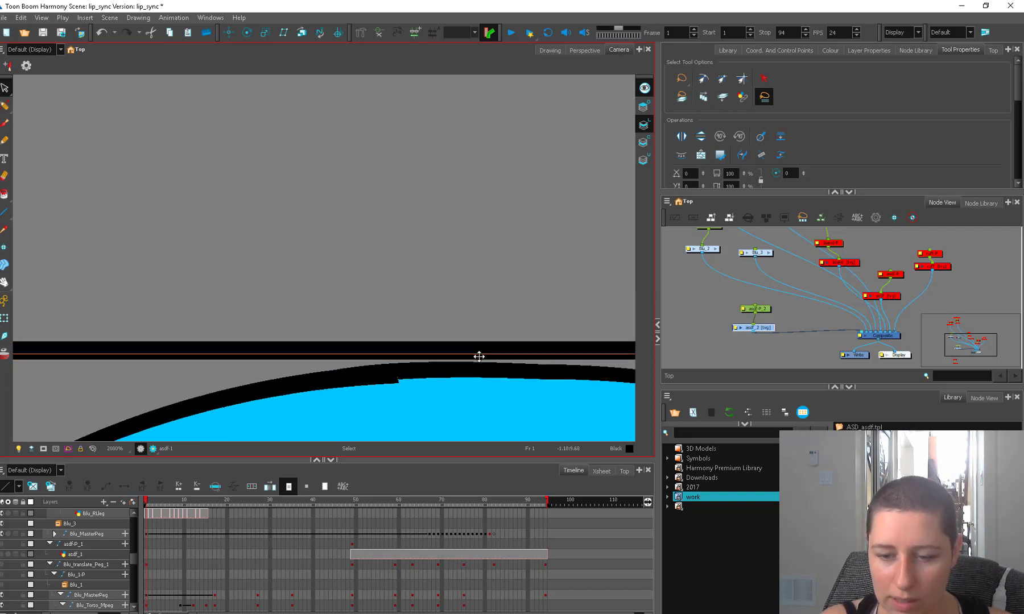
key("1")
key("1")
key("1")
key("1")
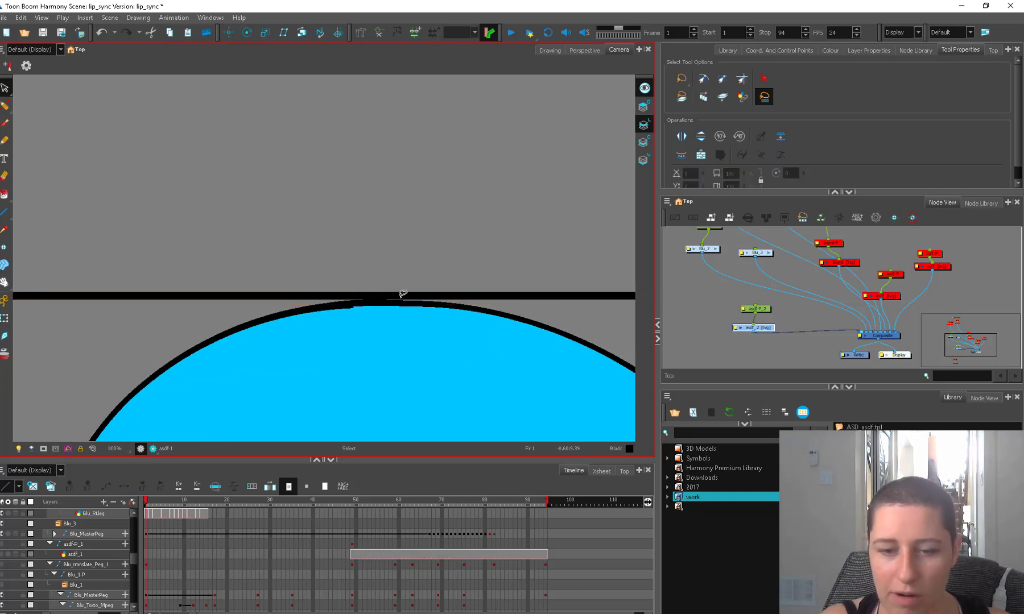
Paint a short black arched brush stroke just under the uppermost guide line, beside the three-quarter head, redoing the first attempt.
key("1")
key("1")
key("1")
key("1")
key("1")
key("1")
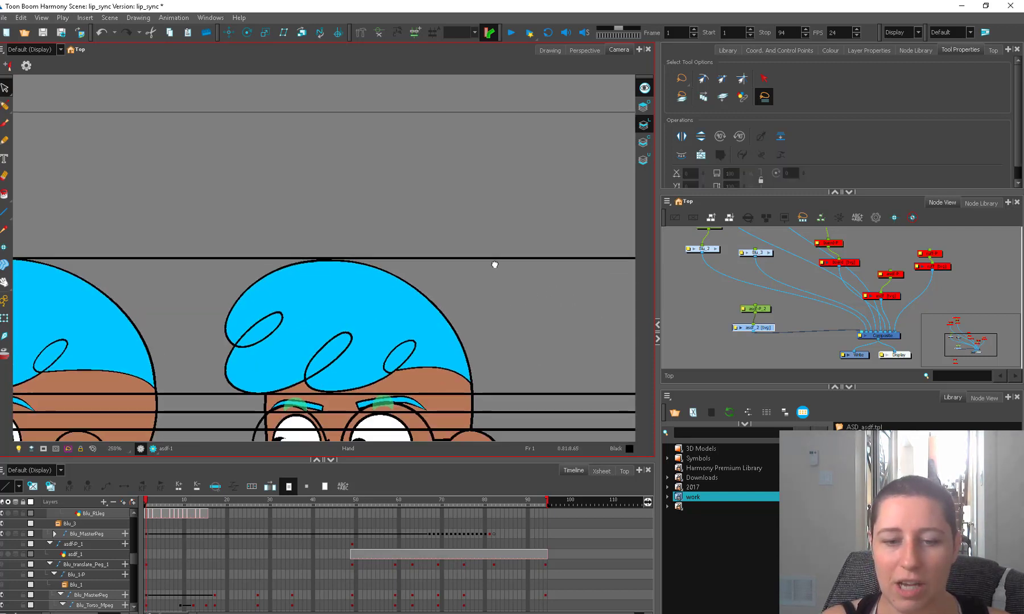
key("alt+b")
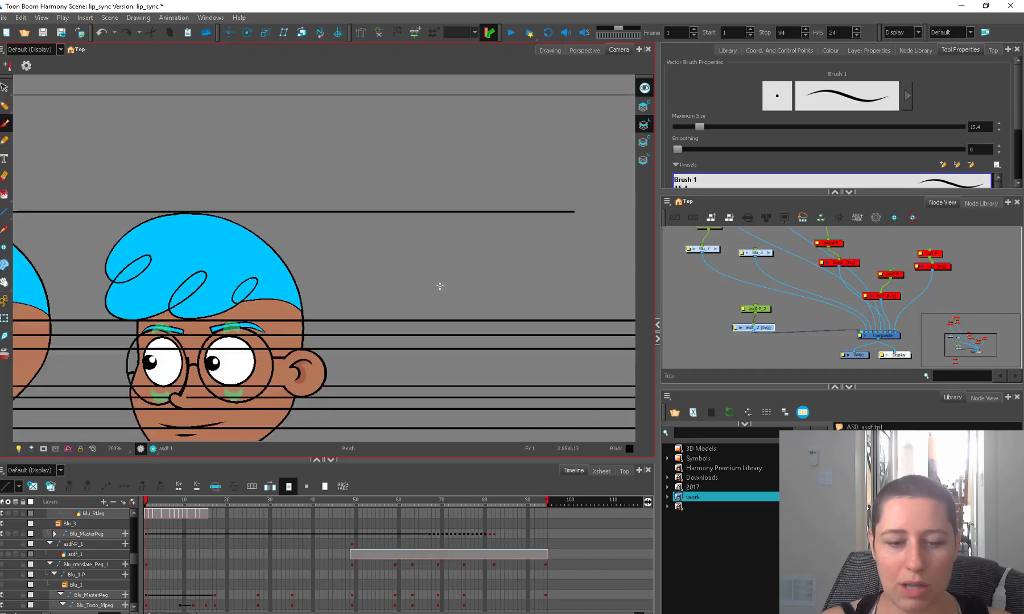
key("1")
left_click_drag(438, 279, 477, 275)
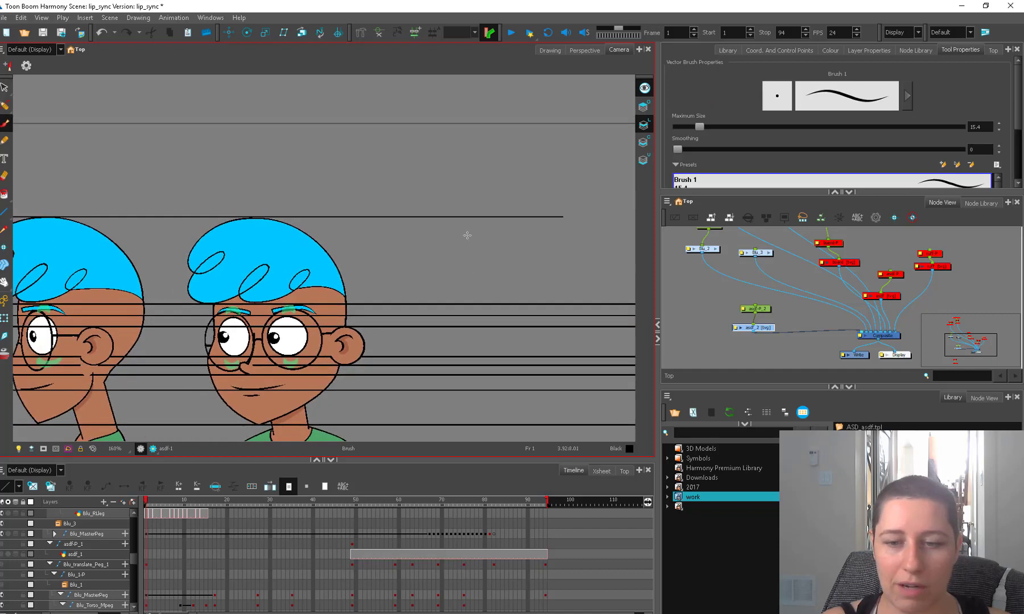
key("2")
key("2")
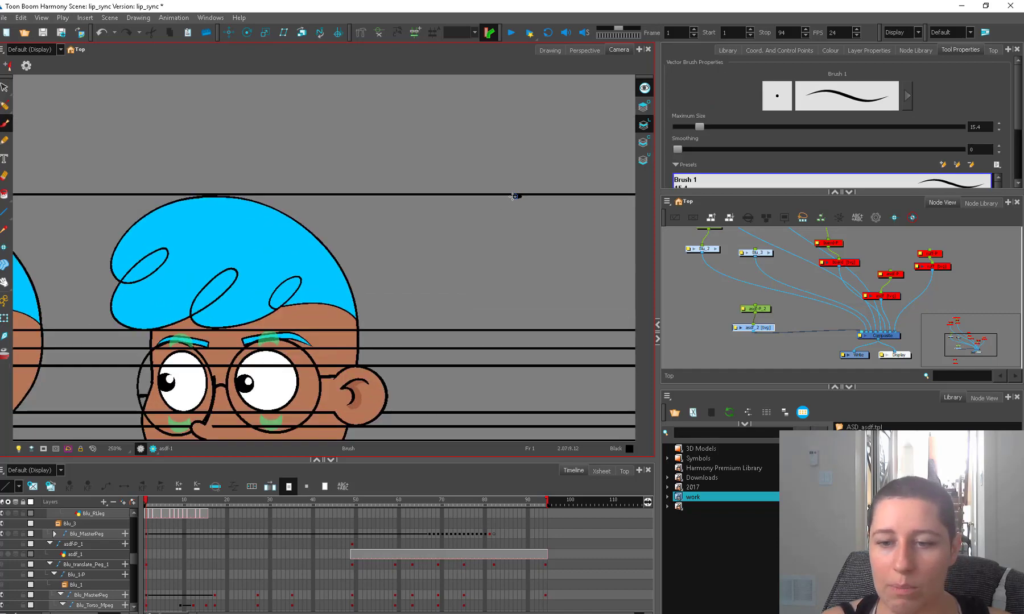
left_click_drag(514, 196, 482, 220)
key("ctrl+z")
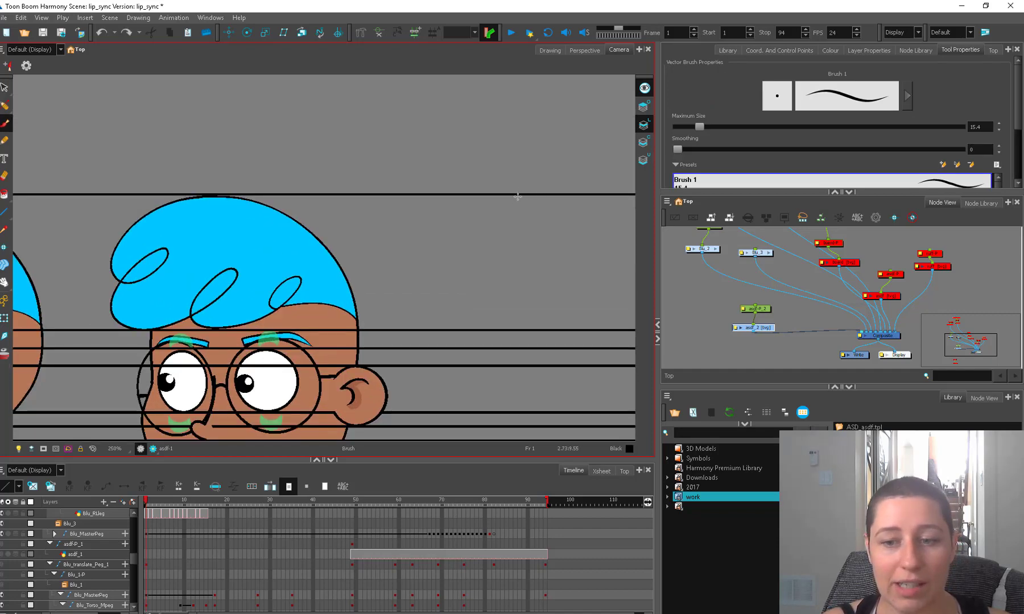
mouse_move(525, 198)
left_mouse_down()
mouse_move(501, 210)
mouse_move(553, 203)
left_mouse_up()
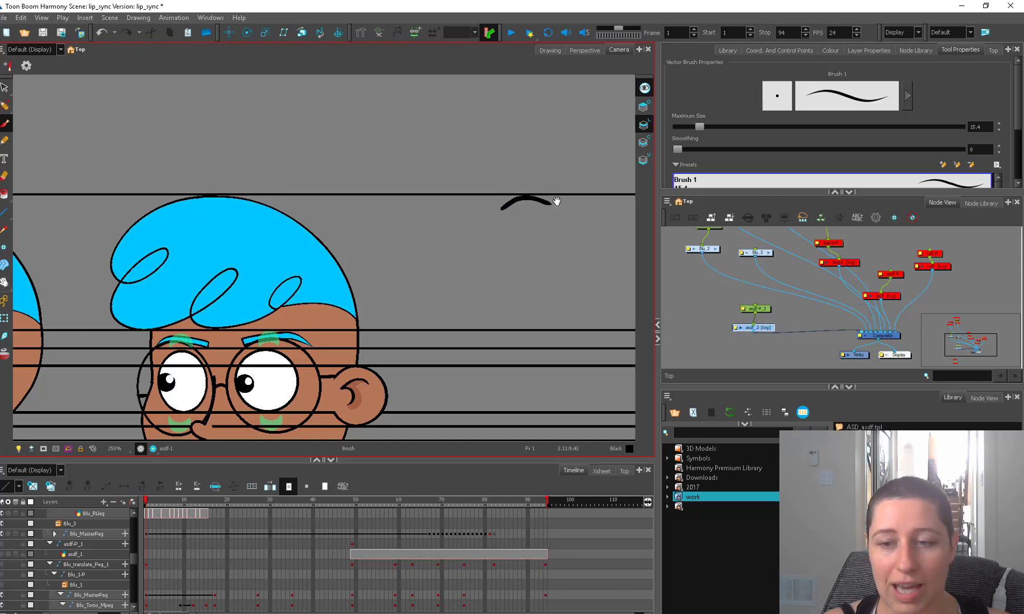
Select the arched brush stroke and align its peak with the uppermost guide line.
key("2")
key("2")
key("2")
key("alt+s")
left_click(470, 289)
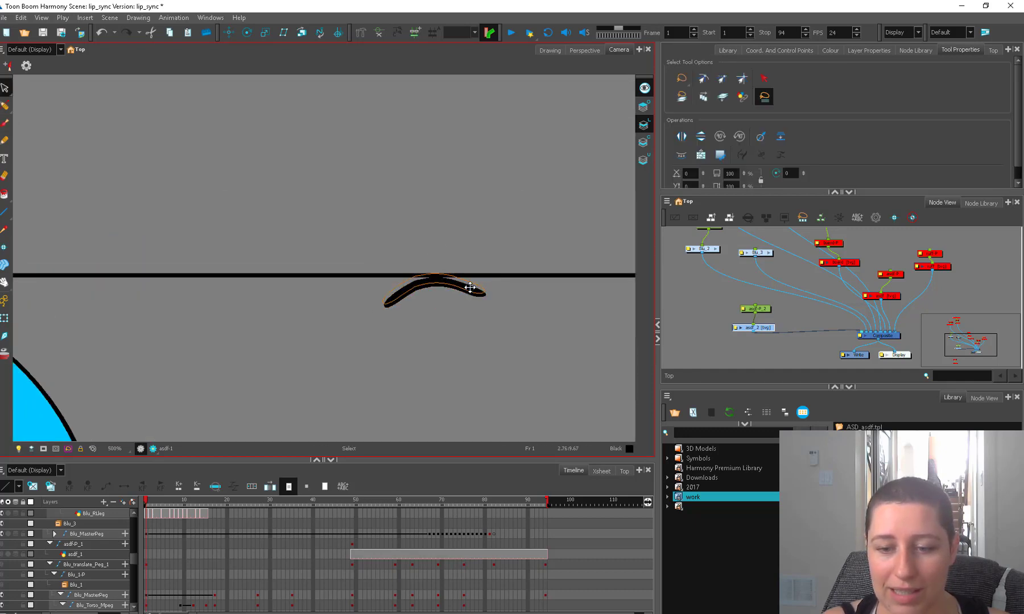
key("2")
key("2")
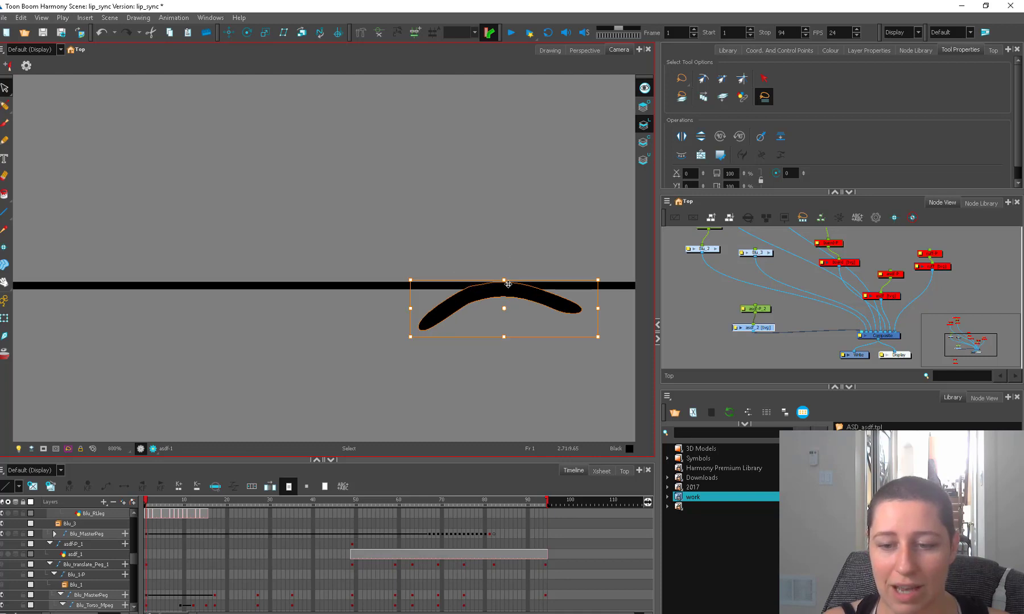
key("1")
key("1")
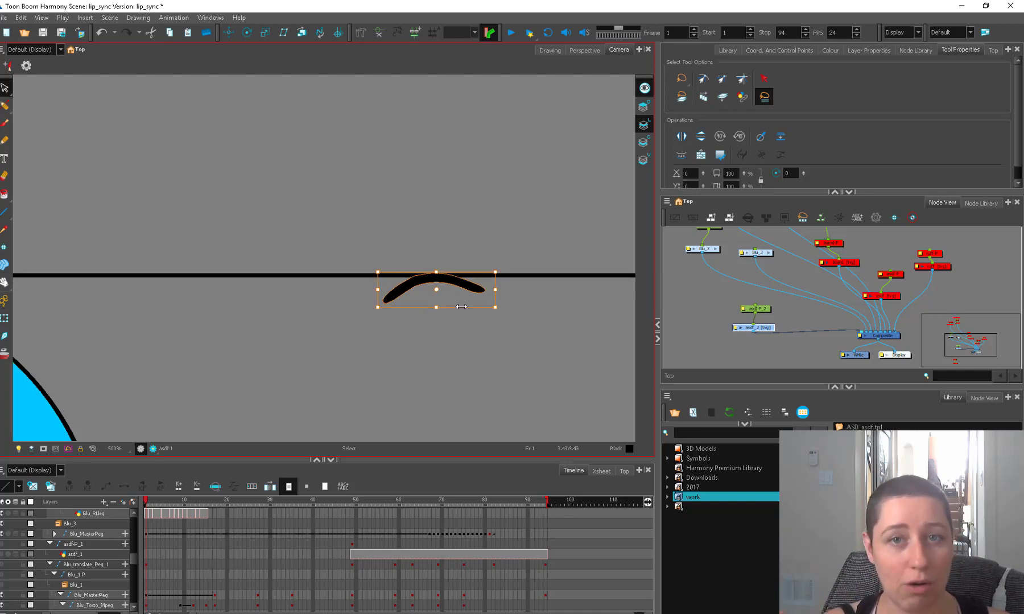
Delete the arched test stroke beside the three-quarter head.
left_click(406, 288)
key("1")
key("1")
key("1")
key("1")
key("space")
left_click_drag(404, 299, 507, 254)
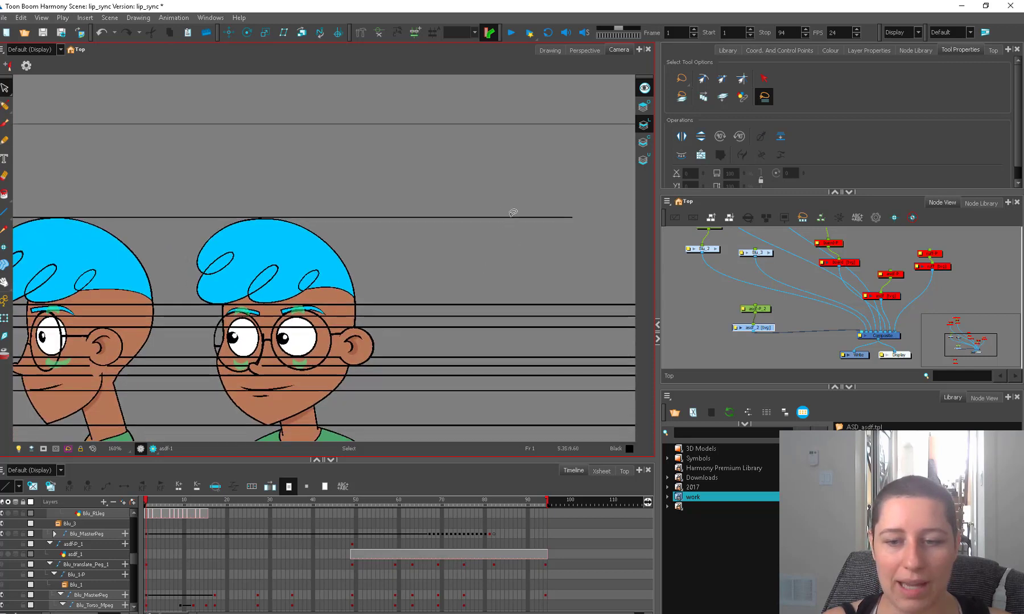
Select the uppermost guide line and examine how it aligns with the hair crests of both heads.
left_click_drag(507, 205, 504, 250)
key("space")
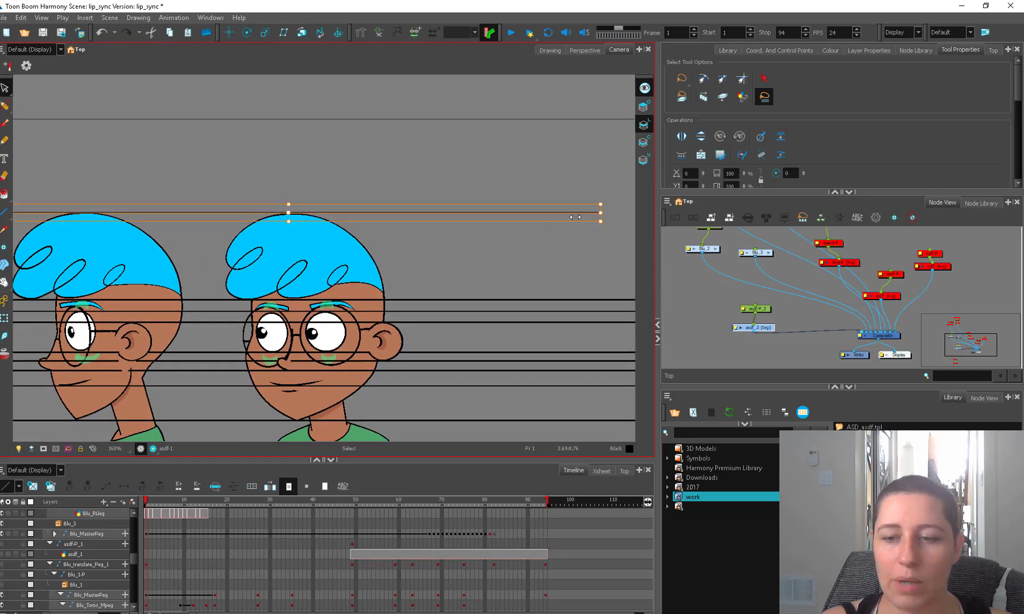
key("alt+q")
key("alt+s")
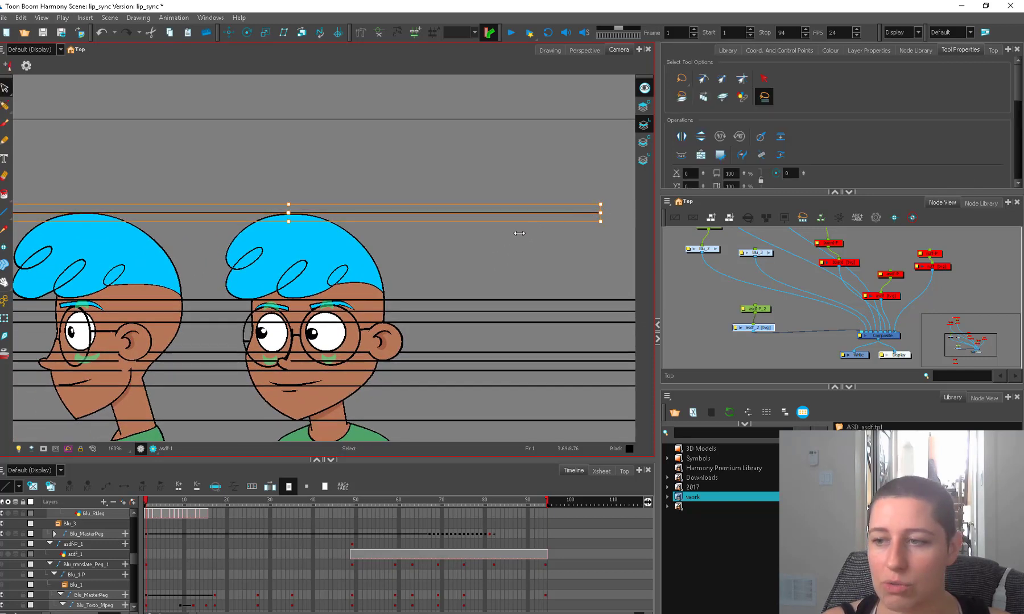
key("alt+b")
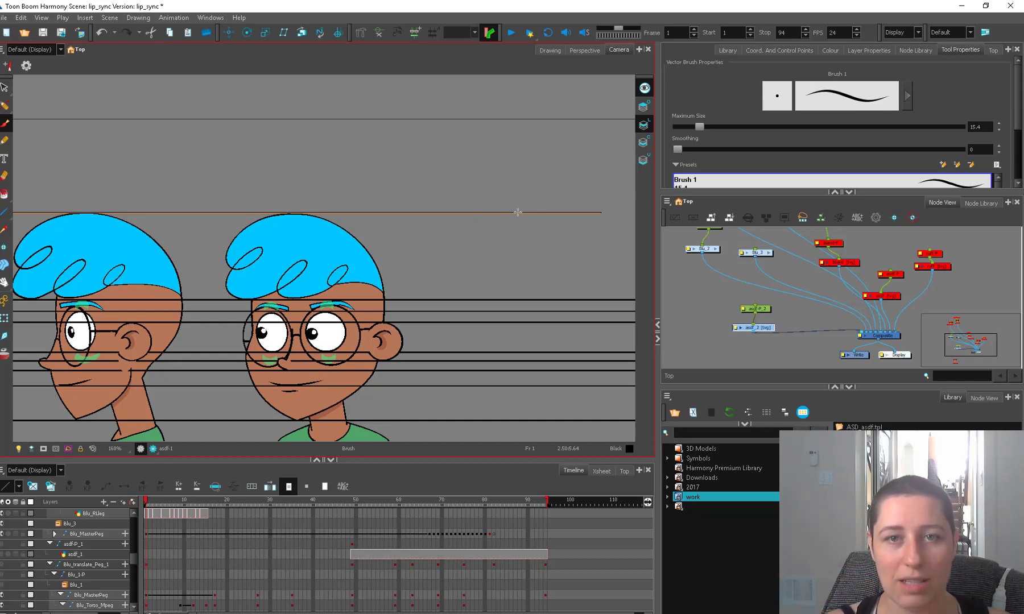
key("alt+s")
left_click_drag(435, 329, 493, 305)
key("2")
key("1")
key("space")
key("2")
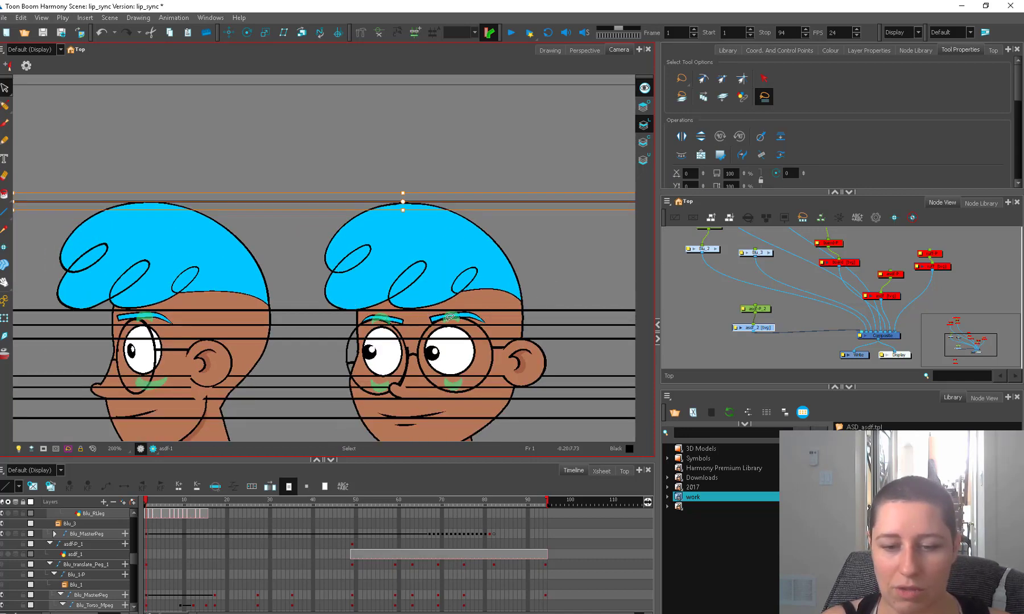
left_click_drag(449, 317, 393, 296)
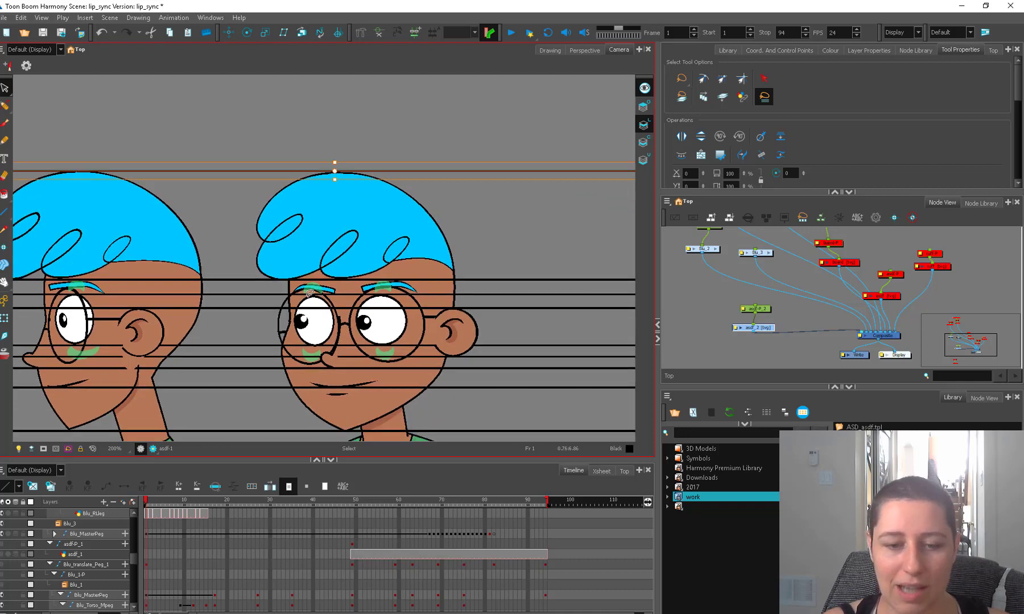
Try nudging the guide line through the brows and the one below the nose, and undo the change.
left_click(493, 292)
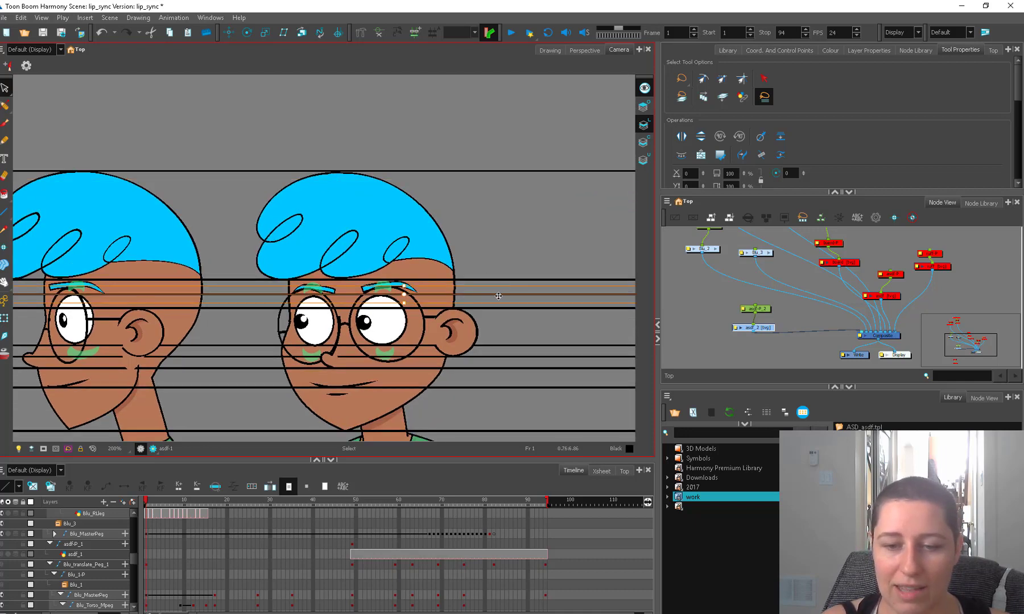
mouse_move(498, 296)
left_mouse_down()
mouse_move(498, 287)
mouse_move(498, 299)
left_mouse_up()
left_click(483, 364)
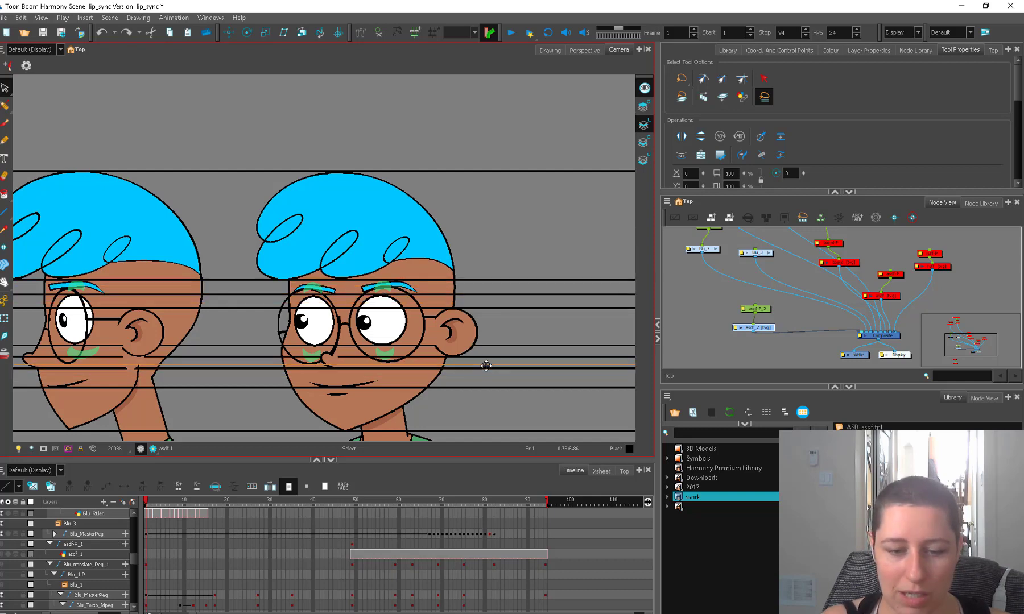
key("ctrl+z")
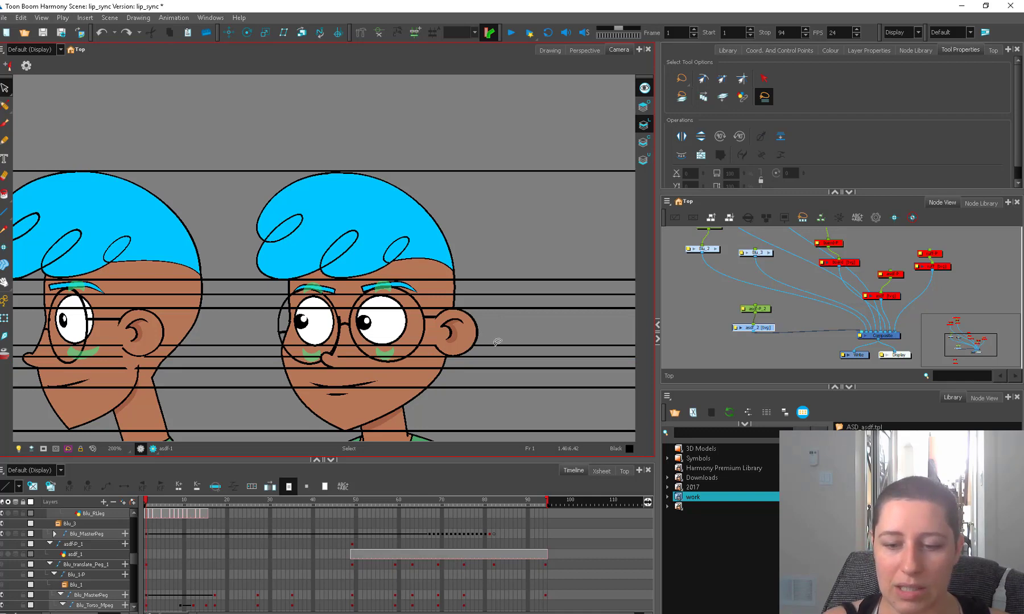
Try raising the under-eye guide line to the middle of the eyes and shifting the nose line, and undo the moves.
left_click(502, 344)
left_click_drag(503, 343, 507, 322)
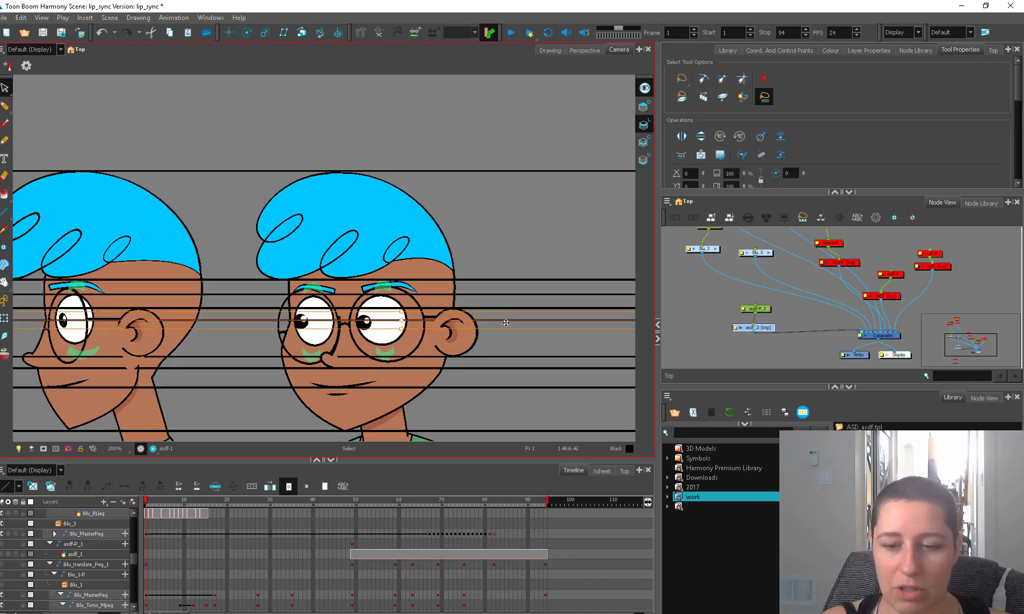
left_click(507, 321)
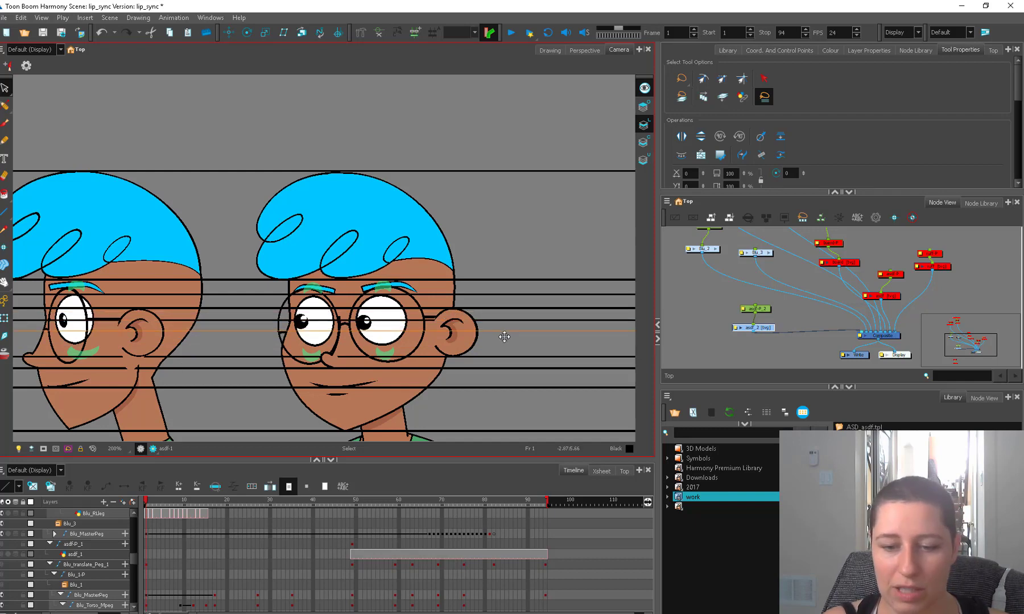
left_click(504, 355)
left_click_drag(504, 355, 504, 357)
key("ctrl+z")
key("ctrl+z")
key("ctrl+z")
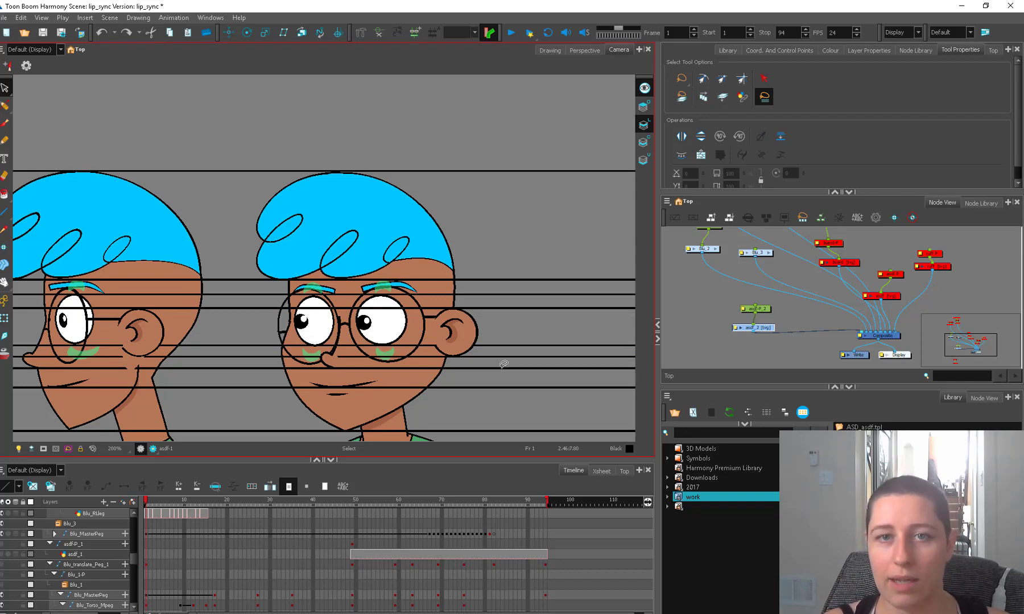
left_click_drag(450, 412, 457, 366)
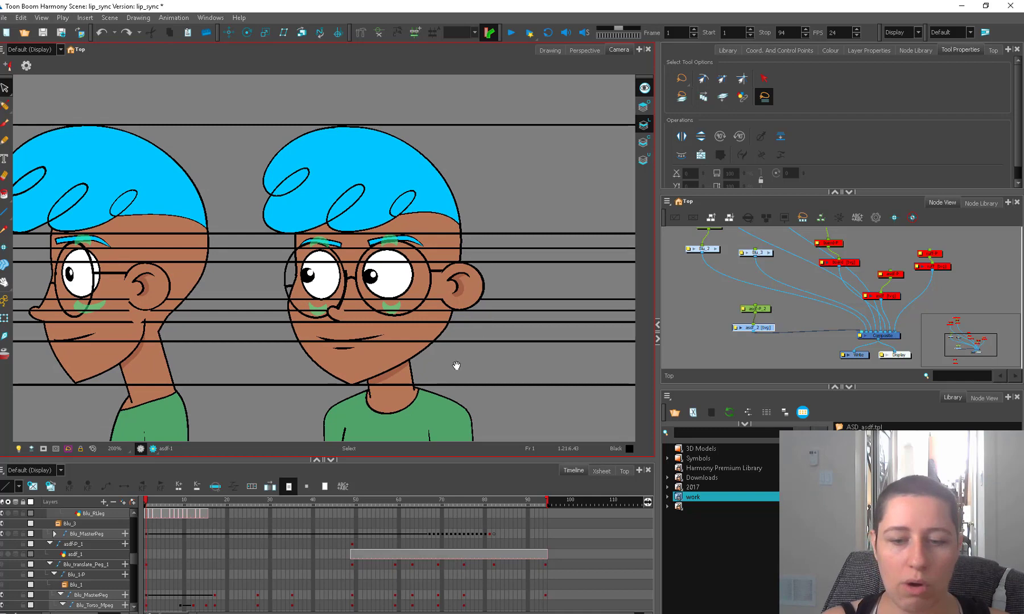
key("2")
key("2")
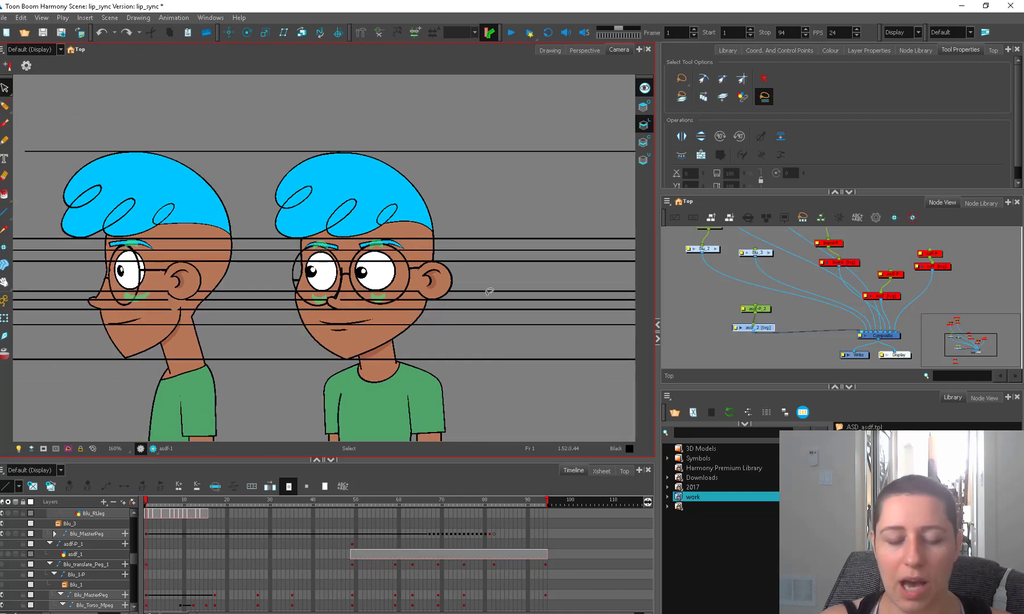
On the guide line drawing, brush three buttons down the profile figure's shirt front and two down the three-quarter figure's shirt.
left_click(447, 330)
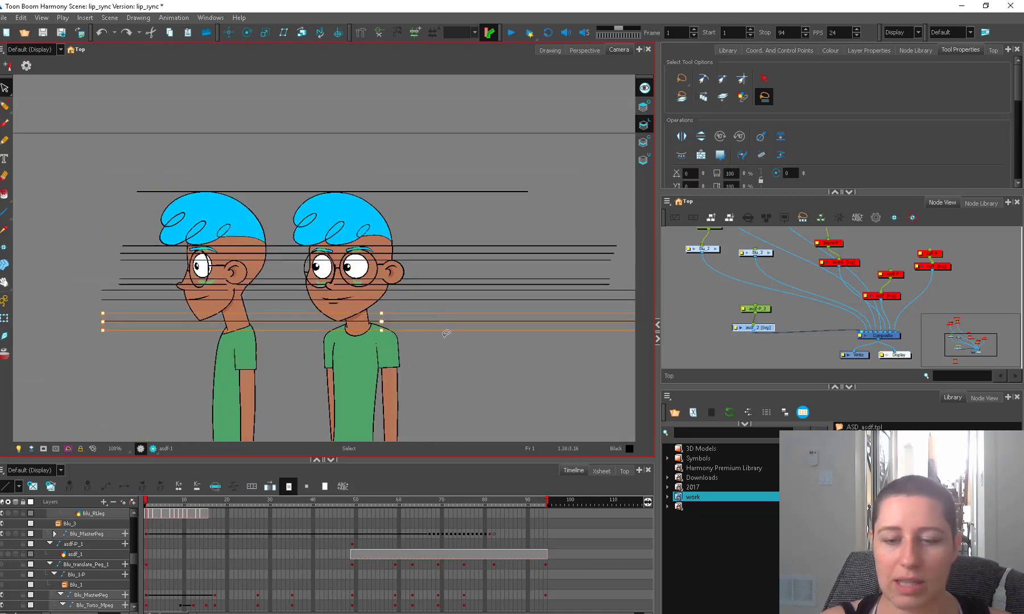
left_click(758, 326)
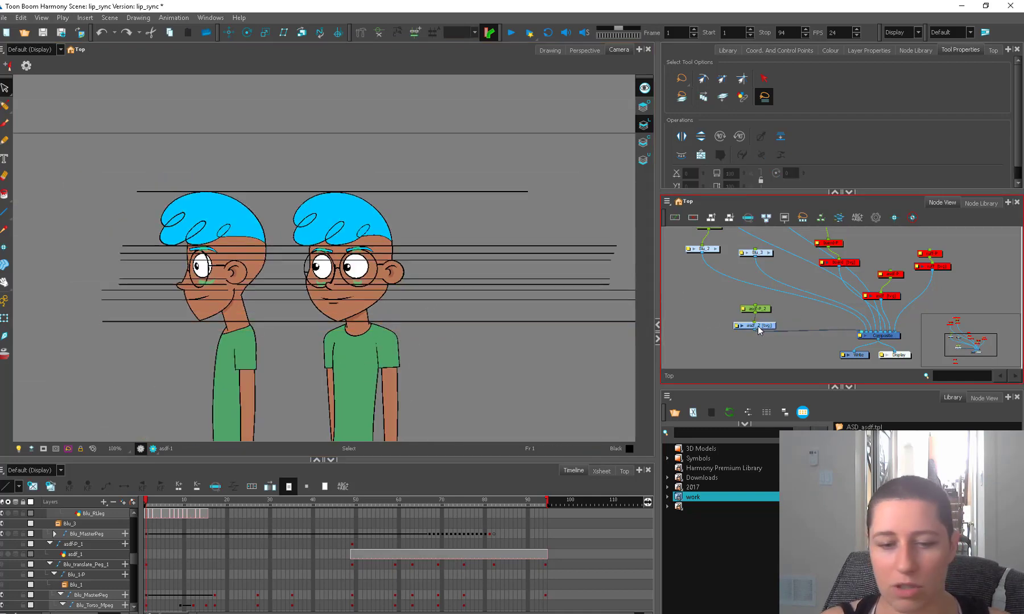
key("alt+b")
left_click_drag(341, 381, 389, 333)
key("2")
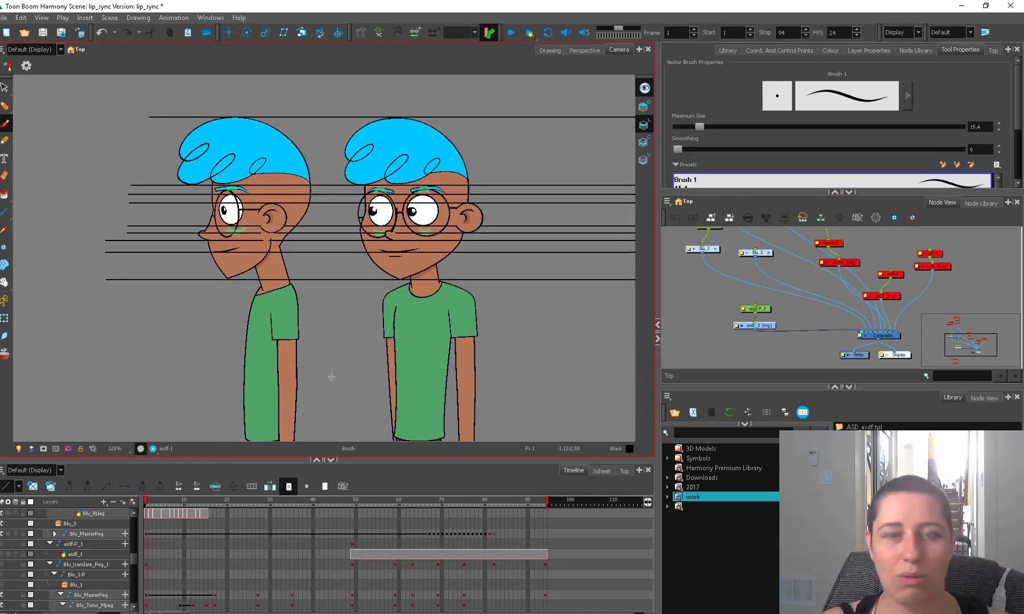
left_click_drag(250, 310, 243, 405)
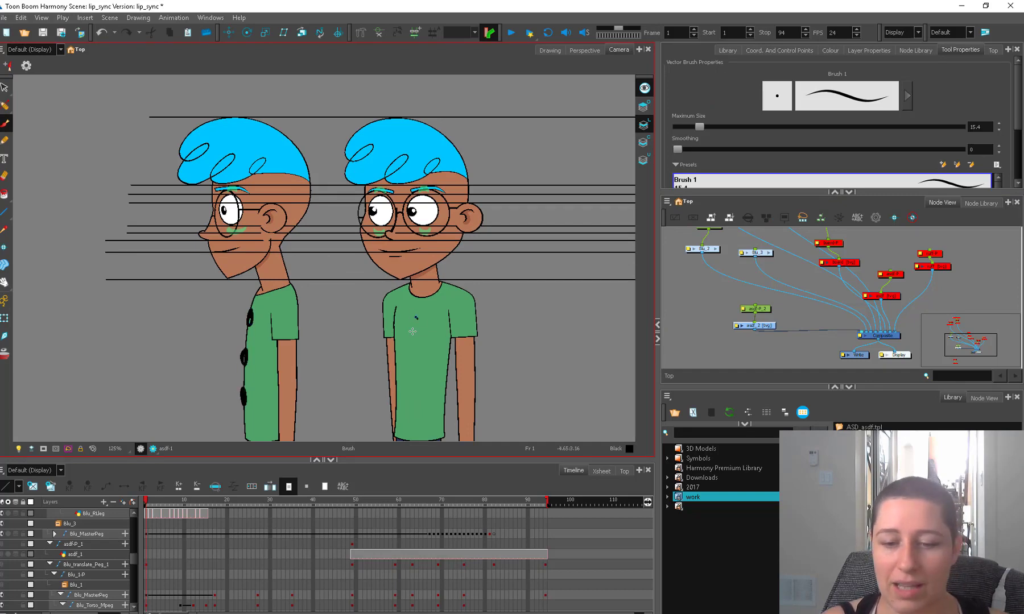
left_click_drag(416, 317, 415, 336)
left_click_drag(414, 386, 412, 357)
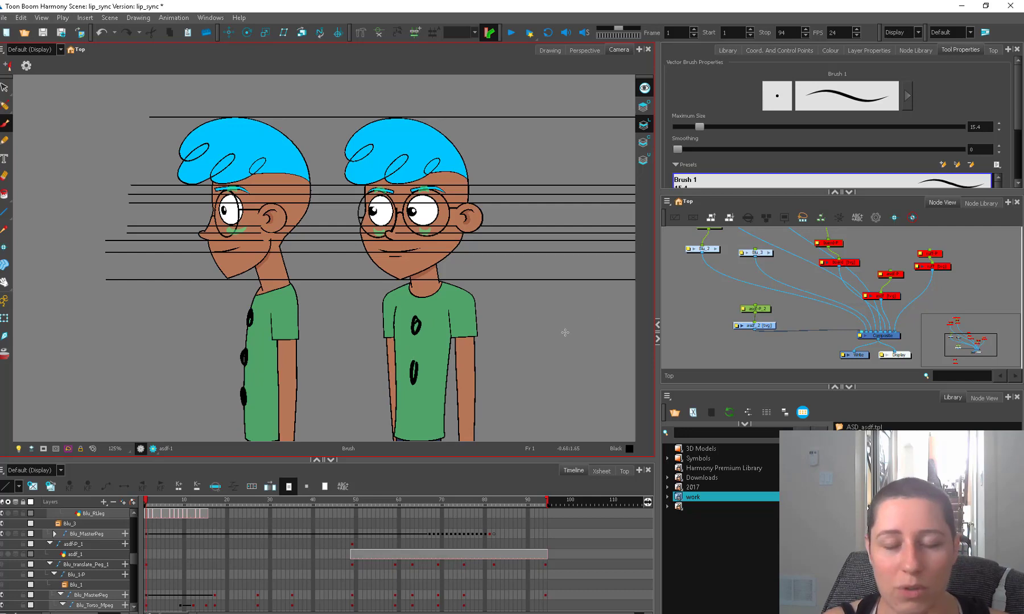
Delete the brushed button marks from both figures' shirts.
key("alt+s")
mouse_move(250, 300)
left_mouse_down()
mouse_move(220, 380)
mouse_move(276, 357)
left_mouse_up()
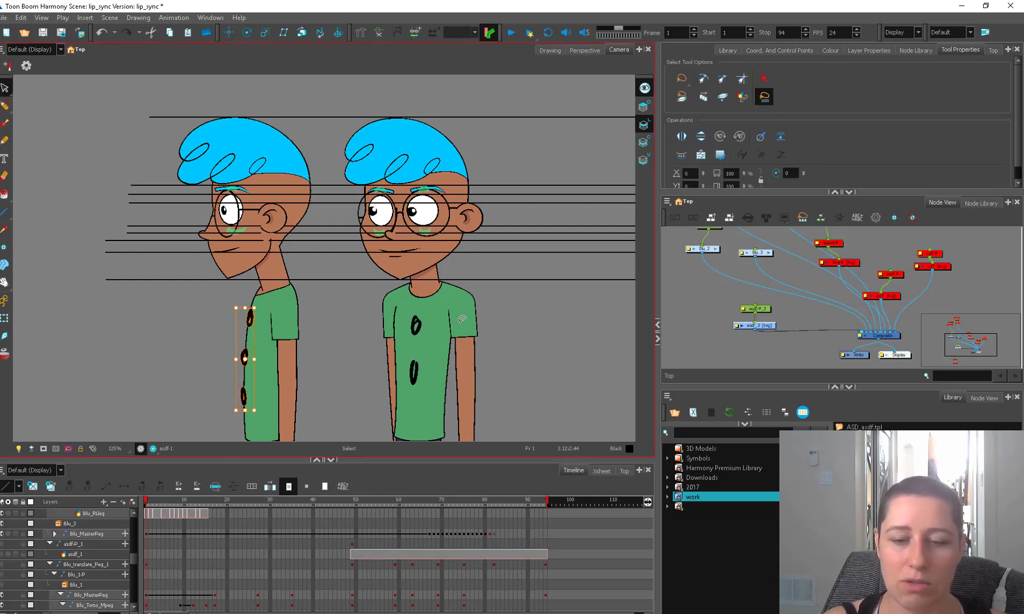
mouse_move(410, 317)
left_mouse_down()
mouse_move(397, 349)
mouse_move(437, 319)
left_mouse_up()
key("Delete")
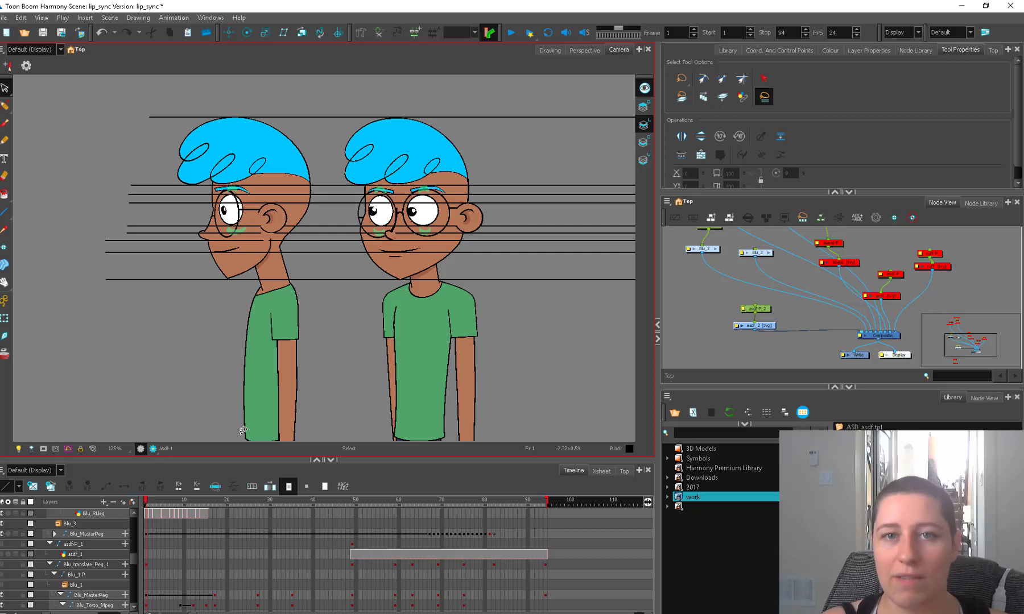
Brush short pocket lines at the waist of the trousers on both figures.
key("alt+b")
scroll(331, 375, "down", 3)
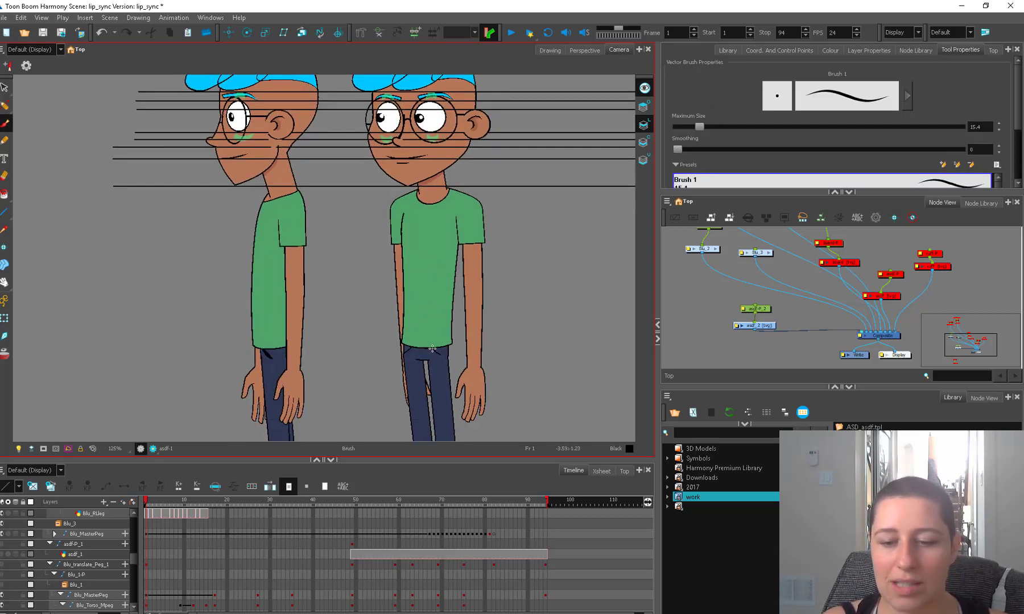
mouse_move(432, 348)
left_mouse_down()
mouse_move(445, 358)
mouse_move(404, 357)
left_mouse_up()
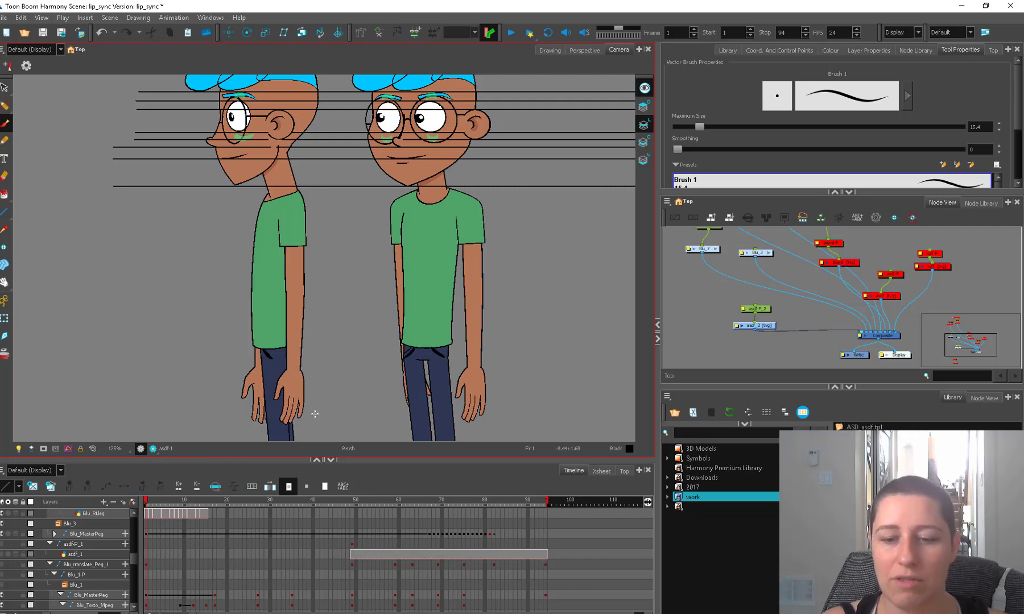
Examine how both figures line up from the shoes to the hair, and select the guide lines across the heads.
scroll(481, 241, "down", 6)
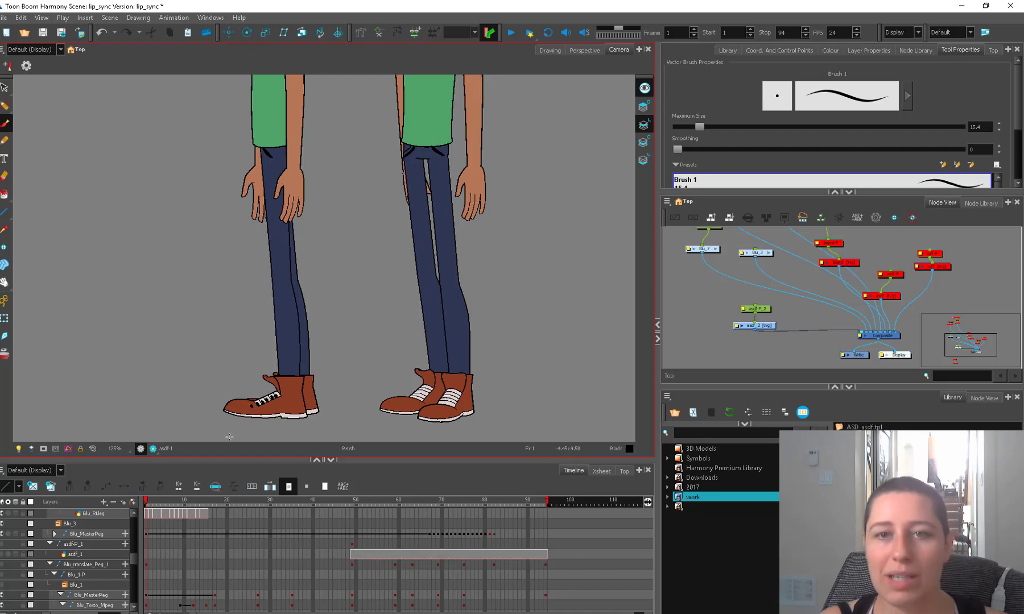
key("alt+s")
left_click_drag(525, 277, 488, 427)
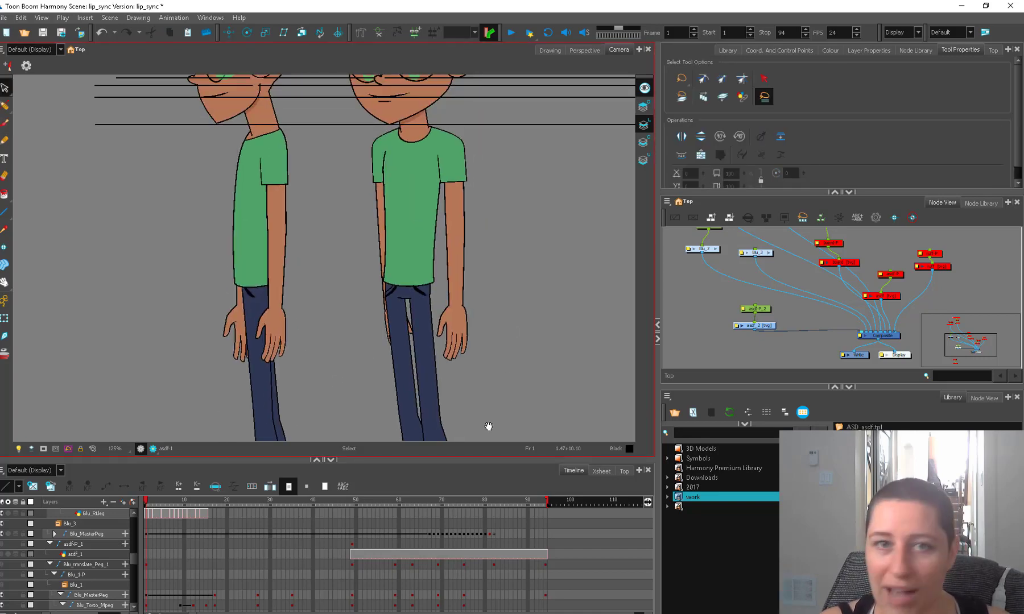
left_click_drag(534, 252, 544, 340)
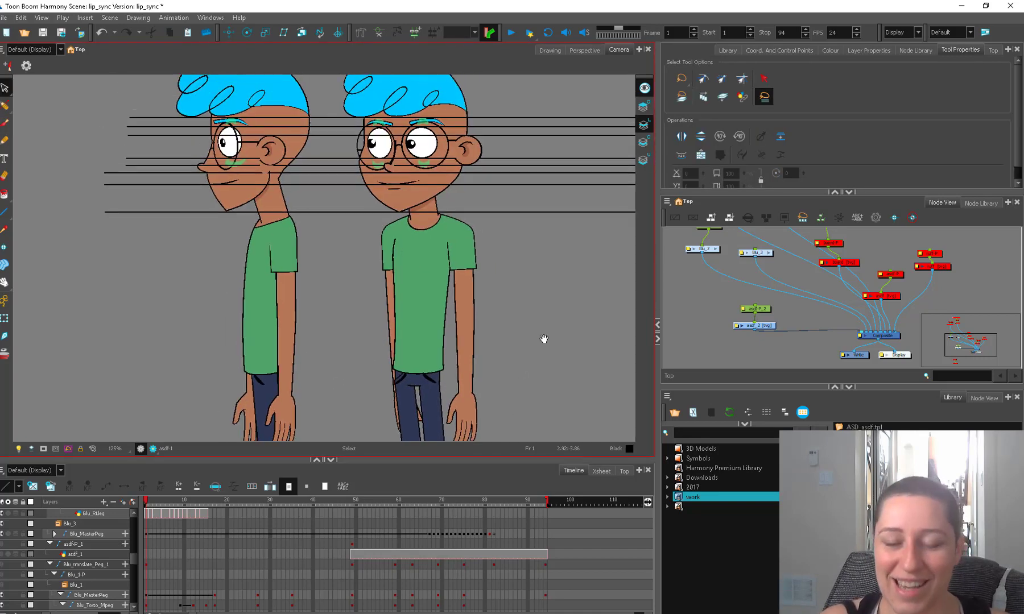
left_click_drag(518, 290, 518, 329)
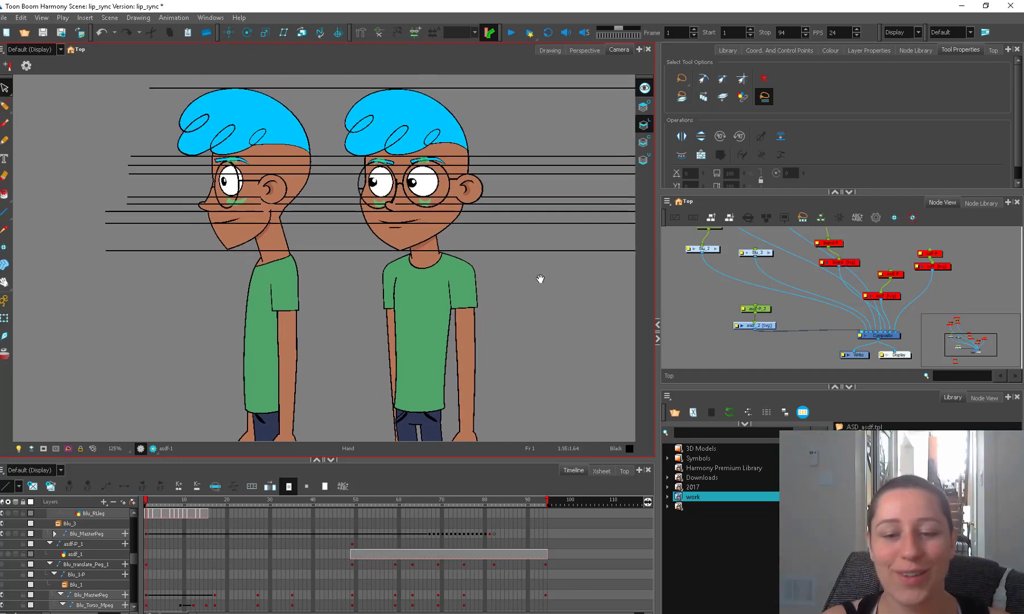
left_click_drag(542, 279, 531, 326)
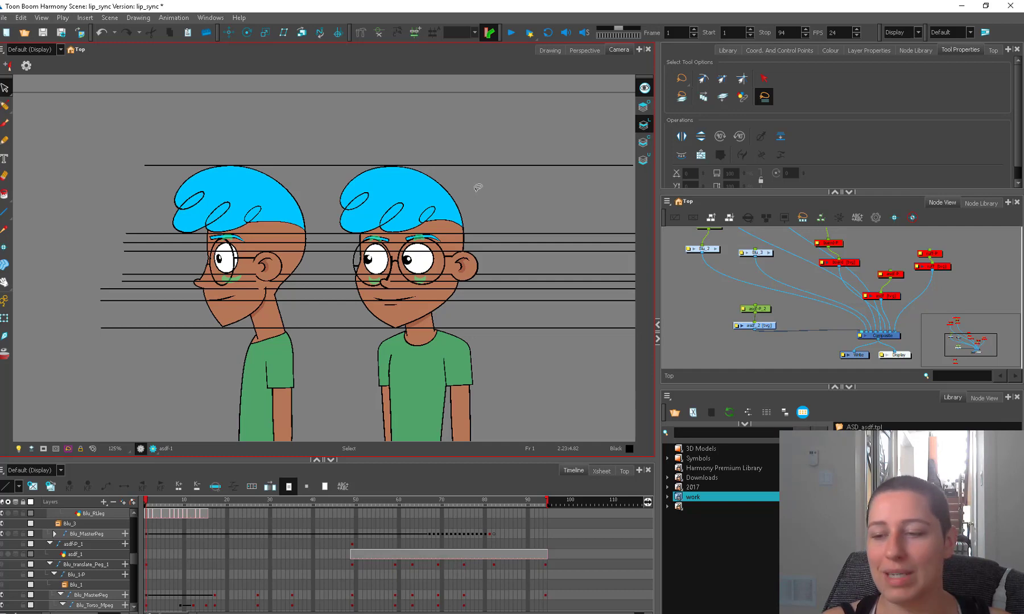
left_click_drag(759, 327, 760, 323)
left_click(755, 316)
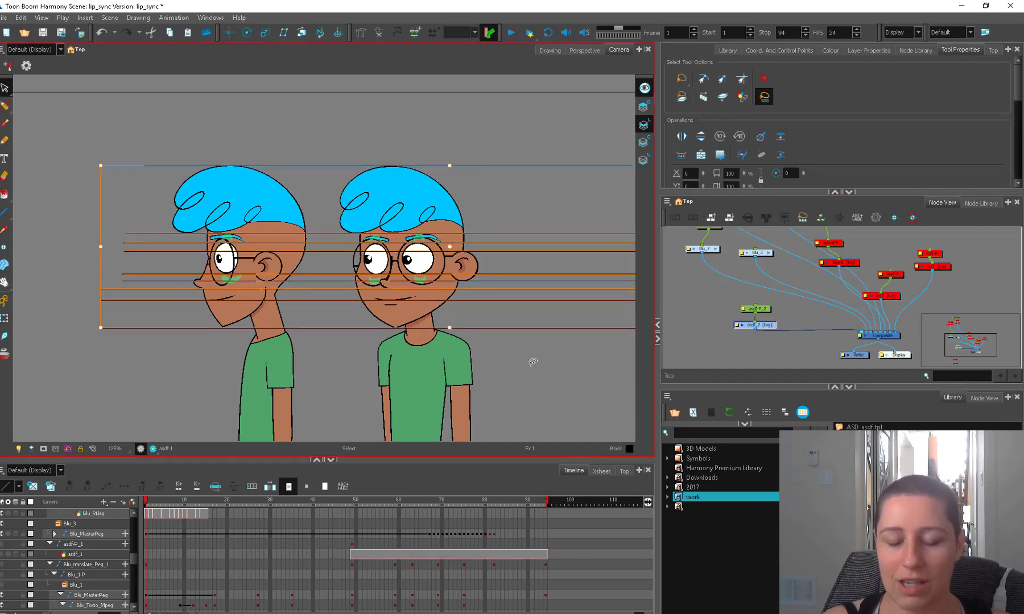
scroll(535, 365, "up", 3)
scroll(553, 230, "down", 2)
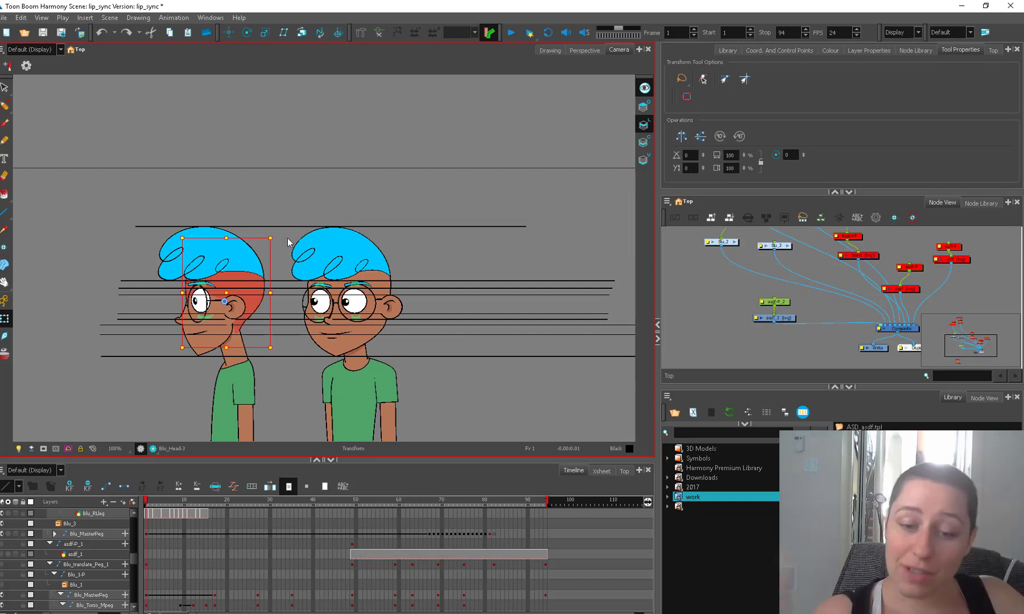
Rotate the profile figure's whole head clockwise so the face tilts upward, and undo the extra rotation tried on it.
key("b")
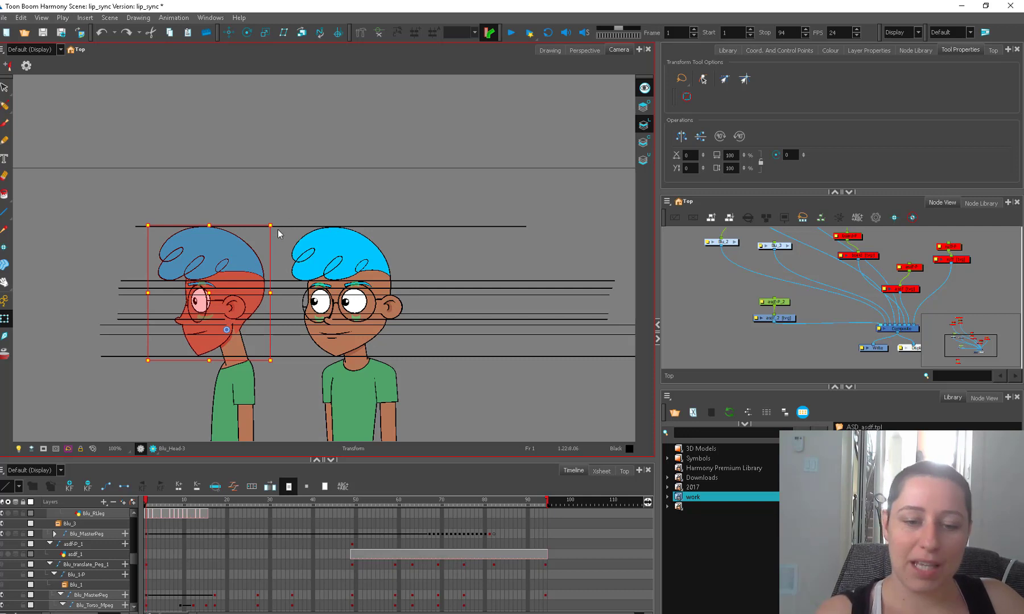
left_click_drag(282, 227, 304, 237)
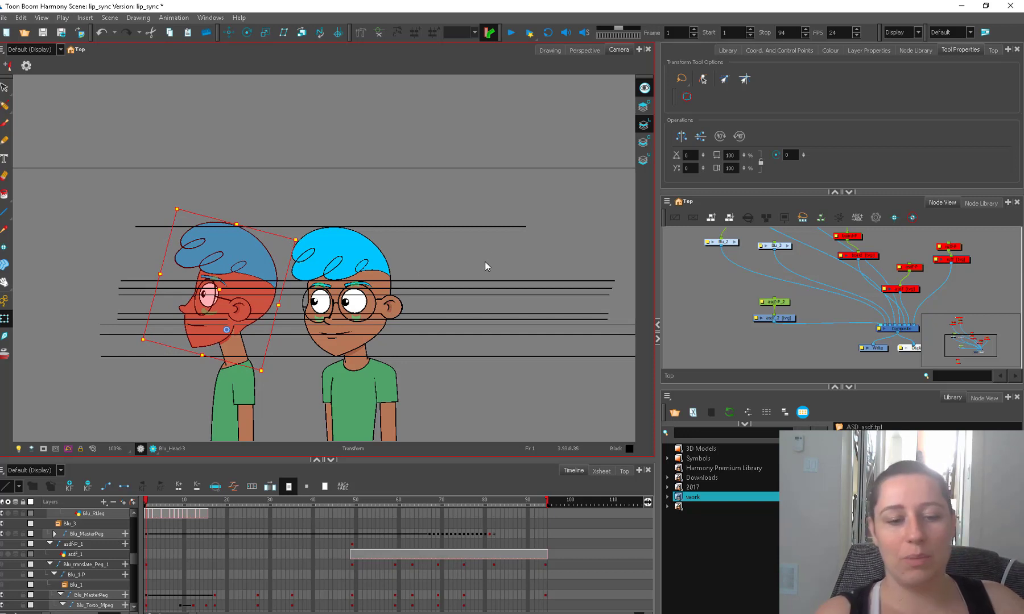
left_click(439, 282)
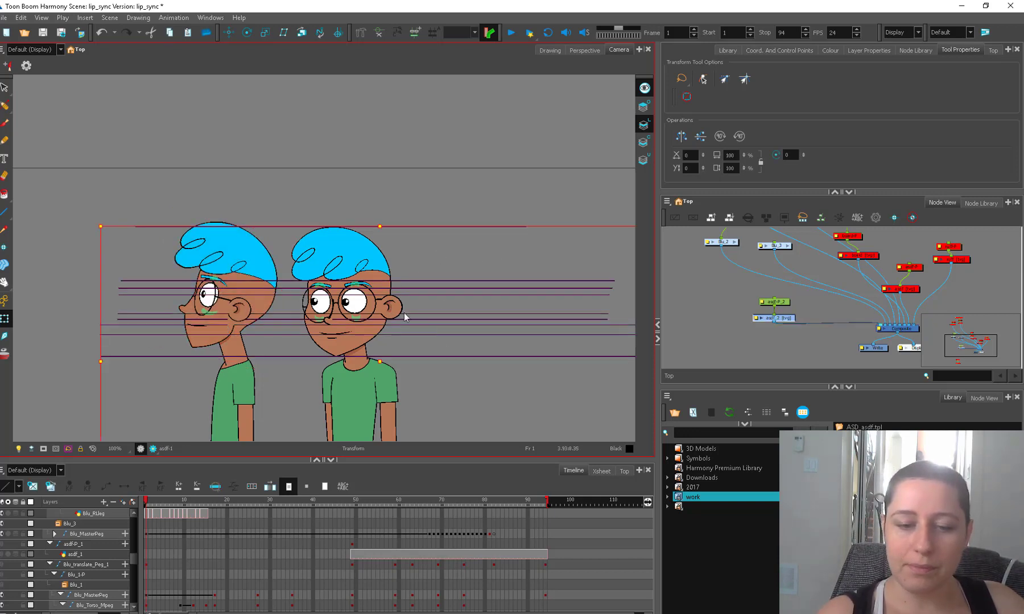
left_click(271, 303)
left_click_drag(296, 213, 298, 243)
key("ctrl+z")
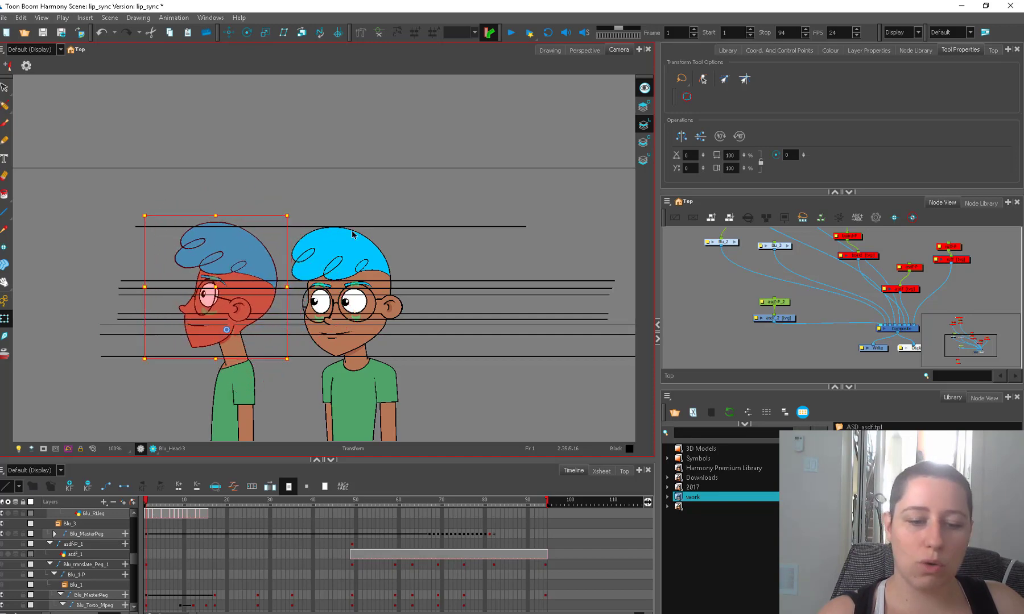
Move the guide lines for the hair crest, hairline, brows, eyes and chin to match the tilted profile head.
scroll(448, 245, "up", 2)
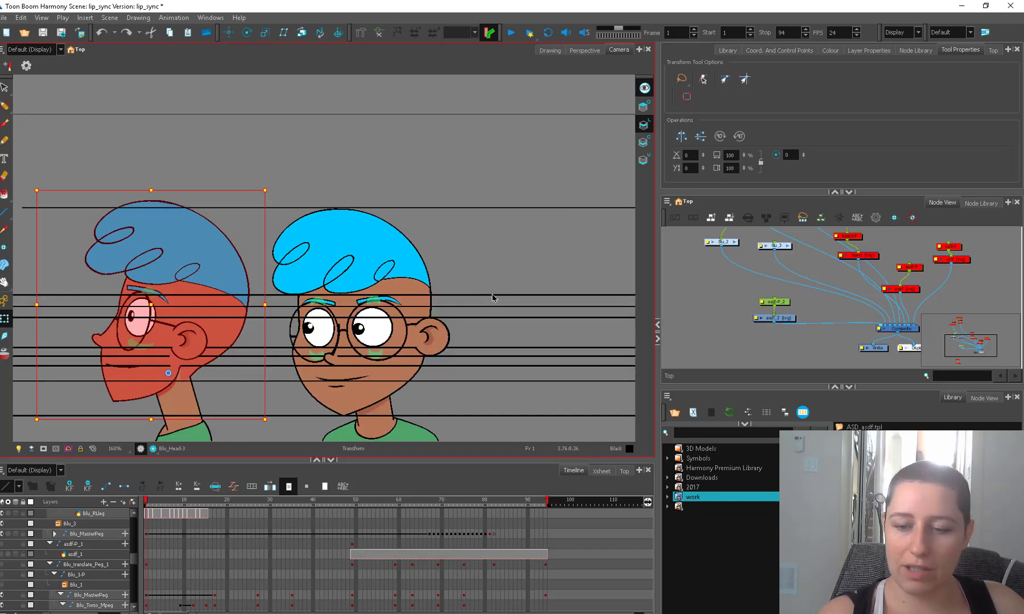
left_click(493, 296)
key("alt+s")
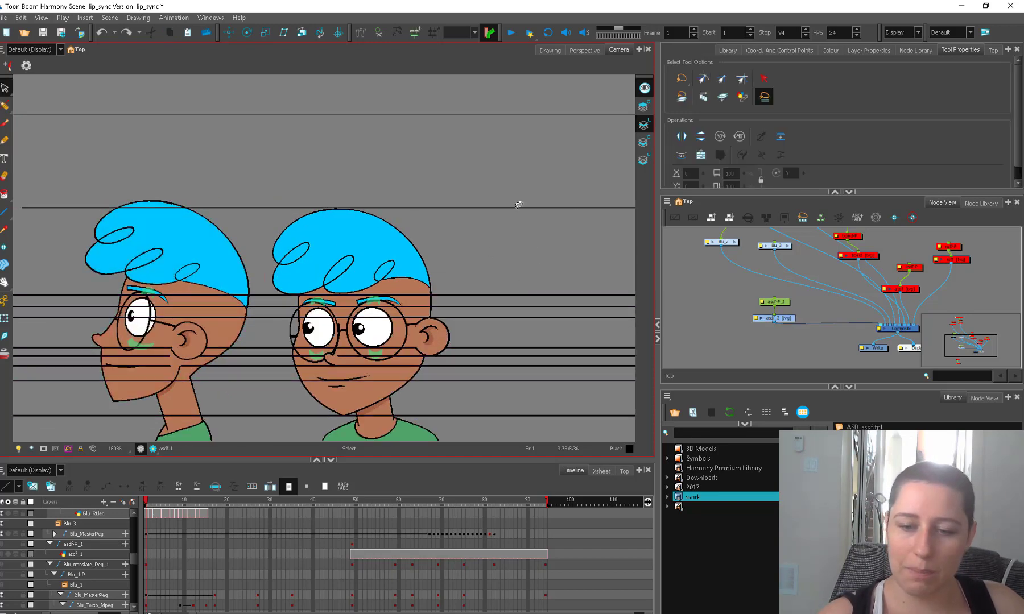
mouse_move(493, 189)
left_mouse_down()
mouse_move(491, 367)
mouse_move(501, 358)
left_mouse_up()
left_click(479, 208)
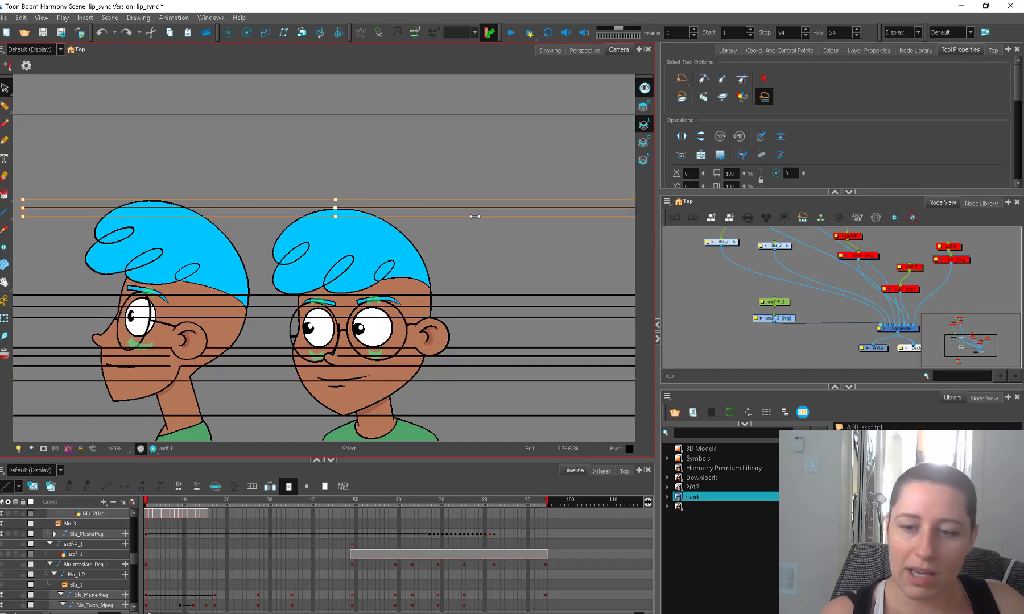
left_click_drag(472, 209, 473, 200)
left_click(494, 296)
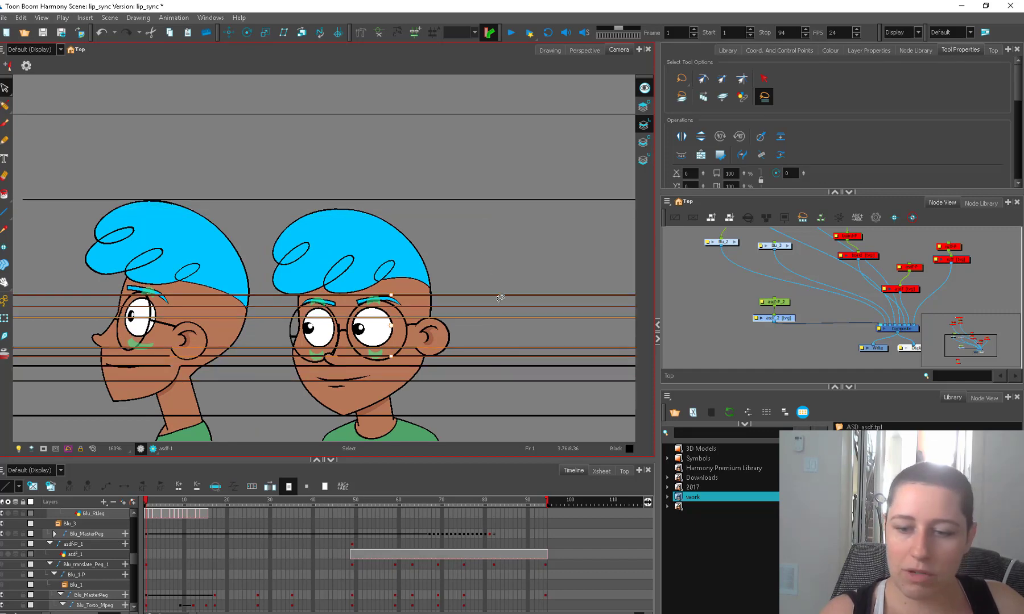
left_click_drag(500, 277, 503, 354)
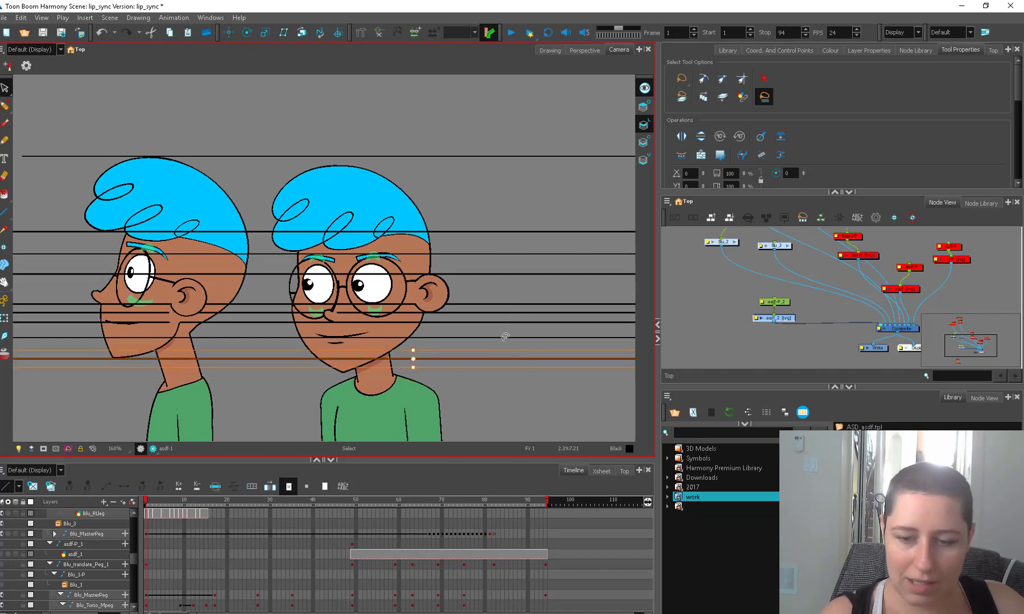
Delete the two guide lines crossing the lower face between the nose and chin lines.
left_click(506, 337)
key("Delete")
left_click(502, 324)
key("Delete")
left_click_drag(527, 275, 528, 296)
left_click(551, 300)
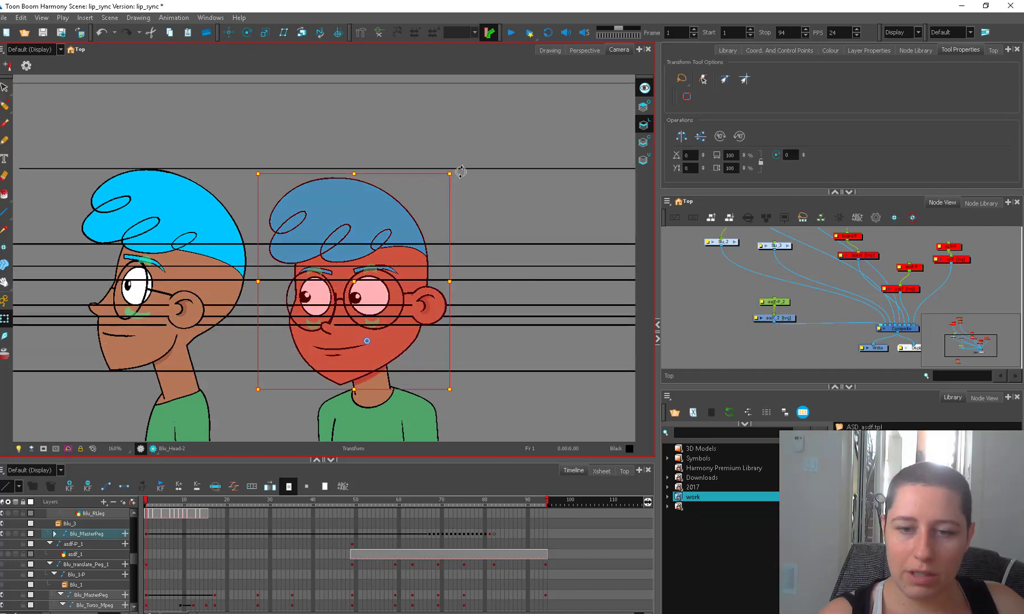
Rotate the three-quarter head clockwise and raise it slightly so its hair crest meets the uppermost guide line.
left_click_drag(460, 172, 490, 181)
left_click_drag(426, 271, 427, 266)
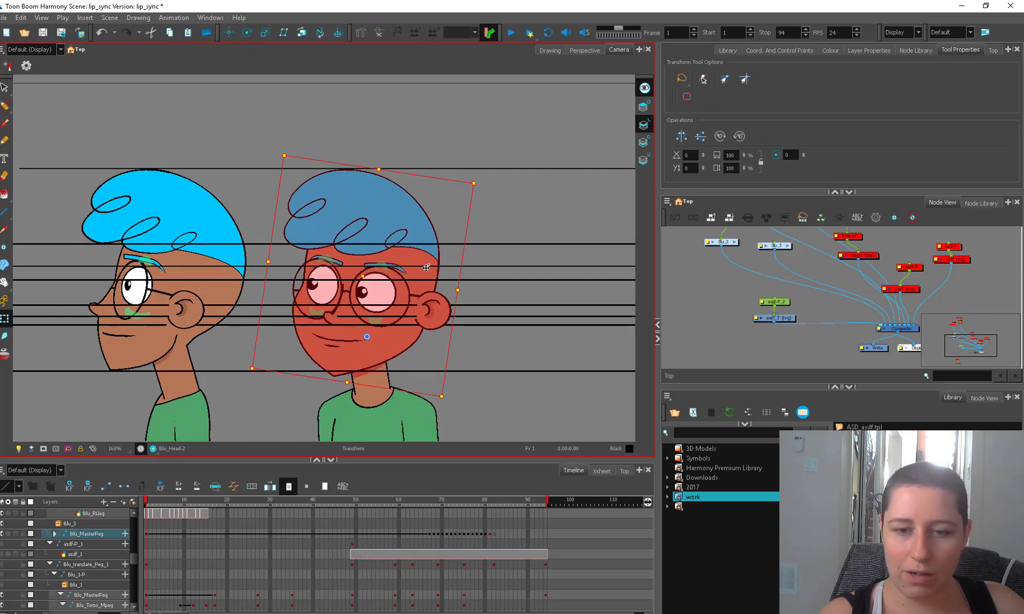
left_click(376, 354)
left_click(356, 390)
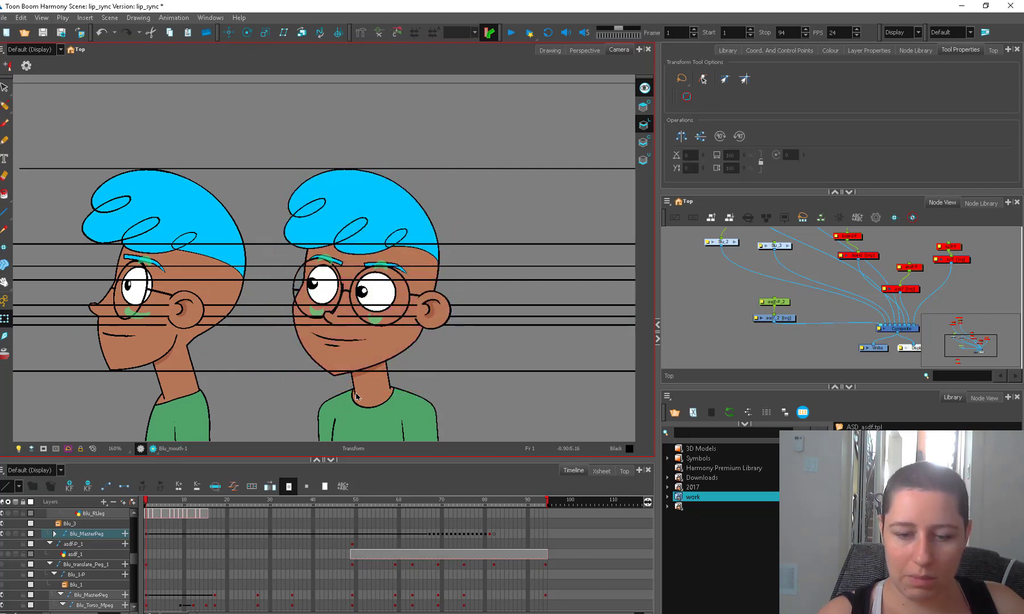
left_click(364, 353)
Squash the three-quarter figure's hair vertically by raising its lower edge toward the hairline guide.
left_click(366, 221)
key("b")
key("b")
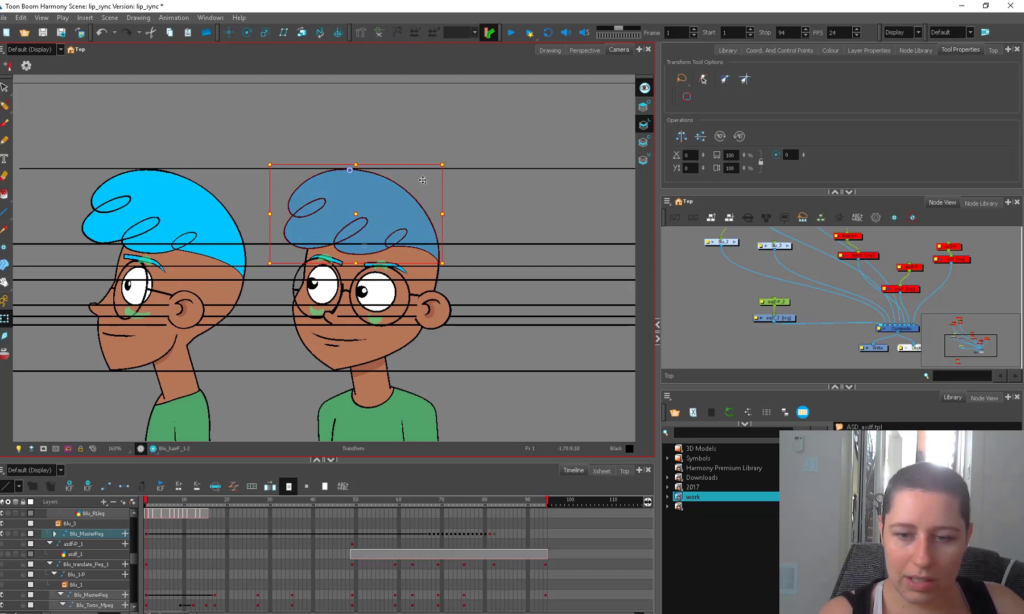
left_click_drag(355, 262, 360, 257)
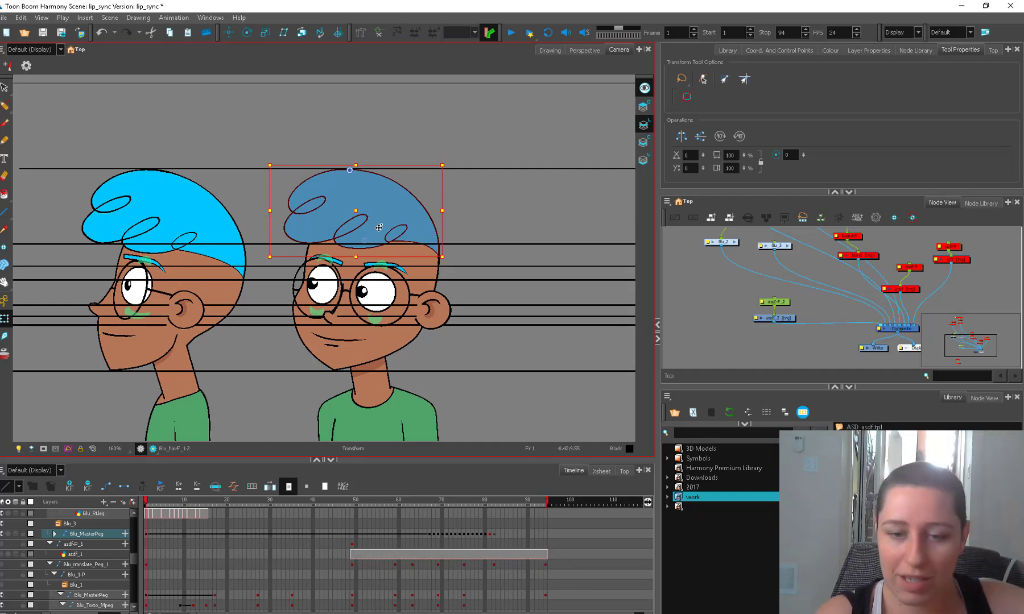
left_click(464, 200)
Rotate the three-quarter figure's glasses, eyes, brows and nose counterclockwise and nudge them up to match the eye guide line.
left_click(350, 288)
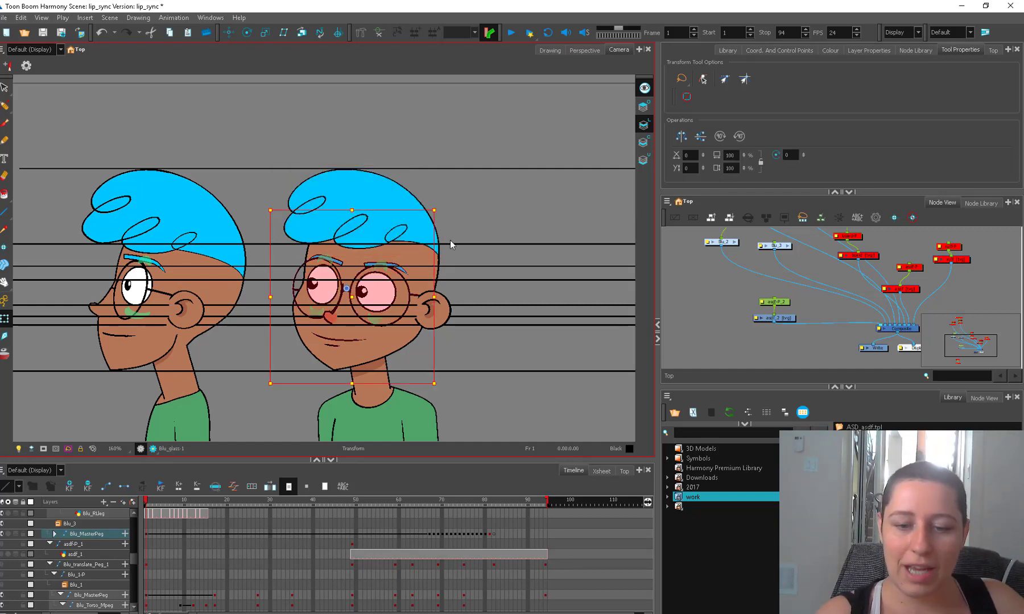
left_click_drag(443, 210, 431, 199)
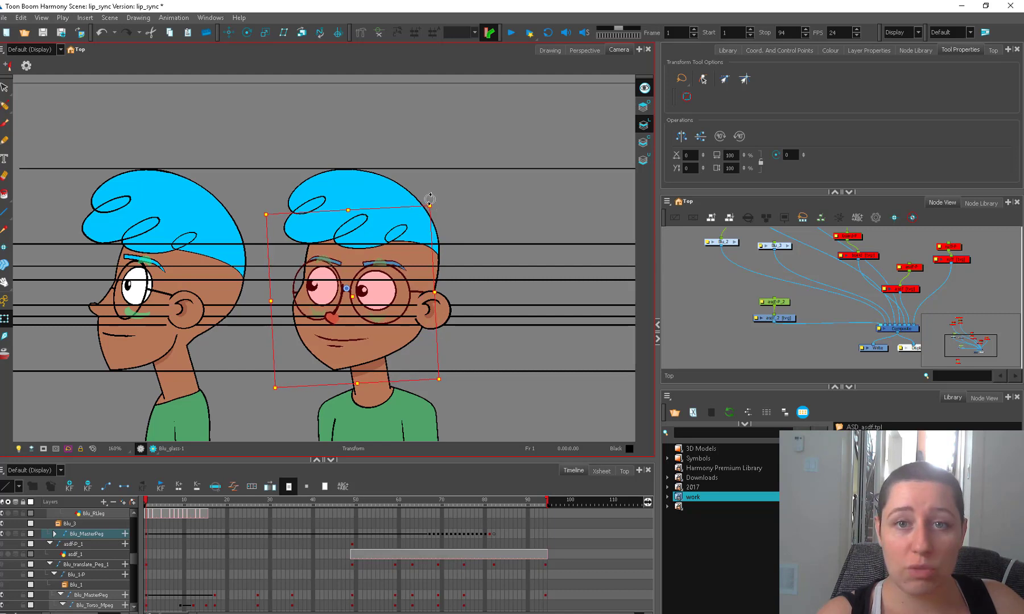
left_click_drag(392, 300, 394, 291)
left_click_drag(436, 198, 429, 192)
left_click_drag(359, 287, 357, 290)
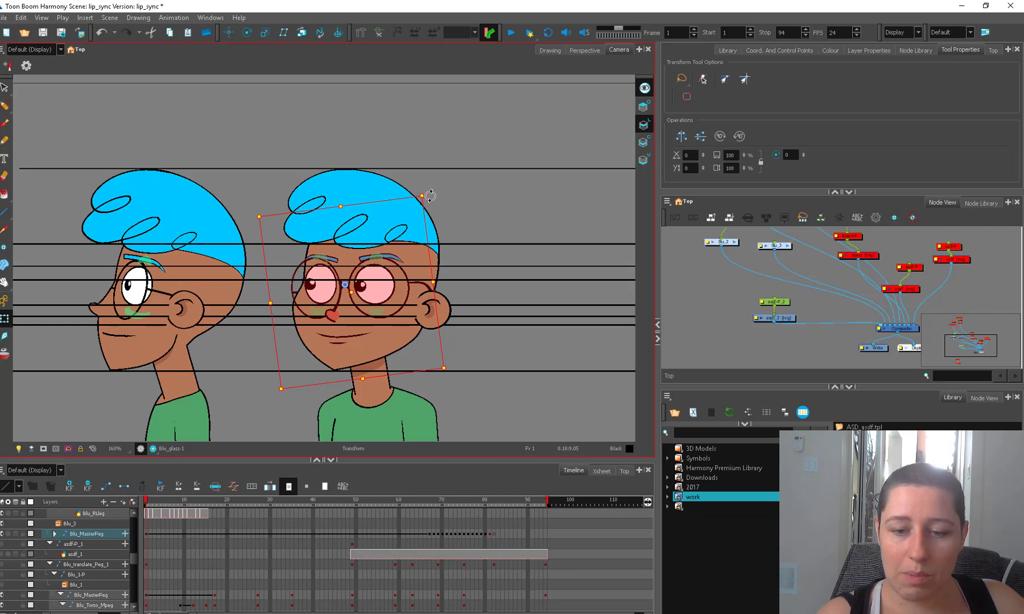
On the guide line drawing, sketch a round head above the characters with two eyes, redrawing its slanted curved face line.
key("alt+b")
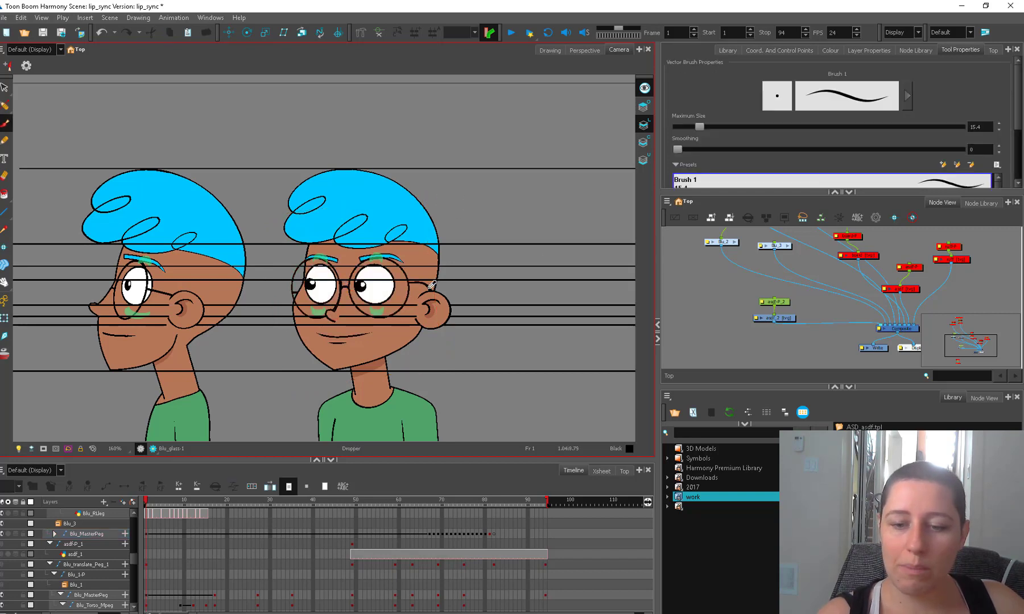
left_click(778, 318)
left_click_drag(541, 285, 449, 384)
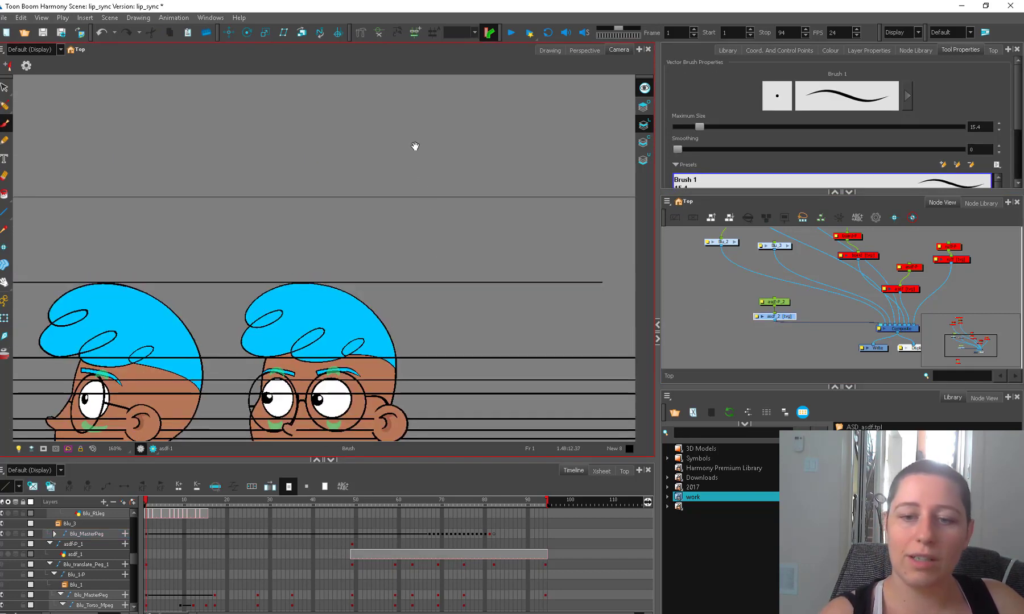
mouse_move(420, 98)
left_mouse_down()
mouse_move(356, 176)
mouse_move(400, 101)
left_mouse_up()
left_click_drag(375, 150, 401, 123)
left_click_drag(377, 190, 440, 136)
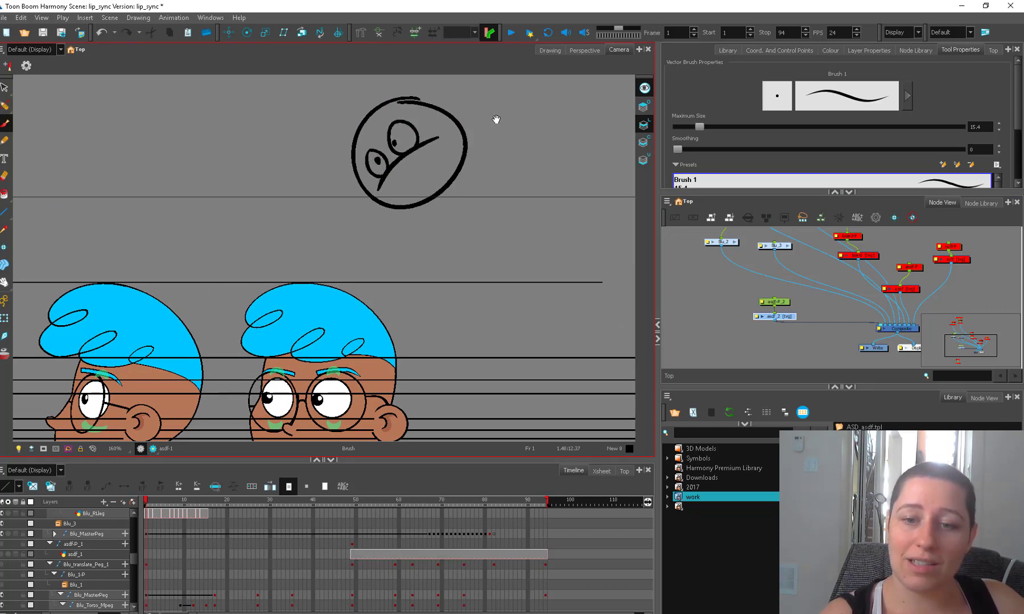
key("ctrl+z")
mouse_move(414, 173)
left_mouse_down()
mouse_move(352, 190)
mouse_move(411, 134)
left_mouse_up()
With a thinner brush, sketch a second round head beside the first with an arched guide line across it.
key("o")
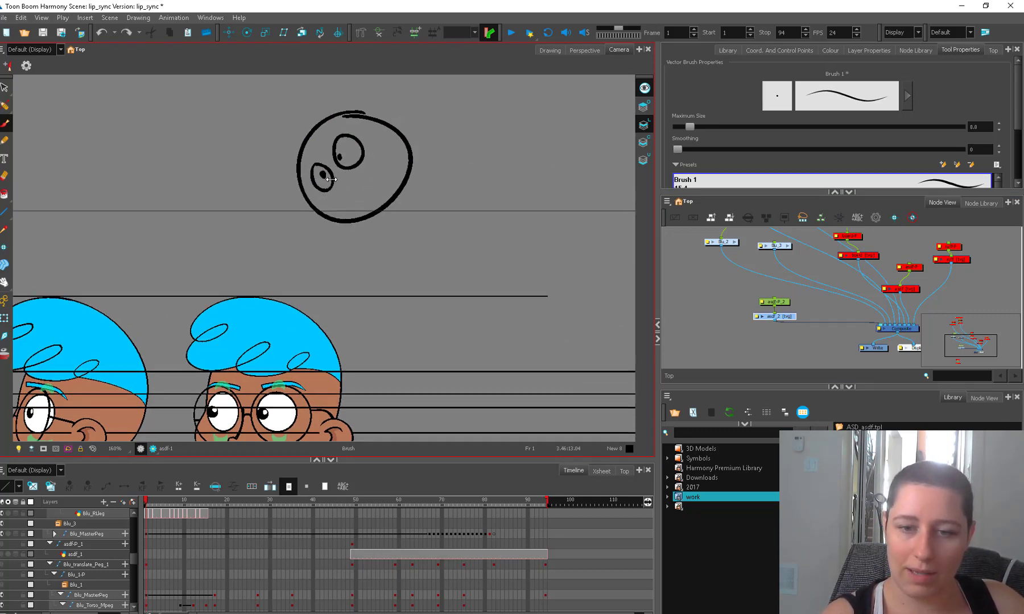
left_click_drag(421, 137, 380, 150)
mouse_move(484, 132)
left_mouse_down()
mouse_move(501, 146)
mouse_move(401, 161)
mouse_move(513, 197)
left_mouse_up()
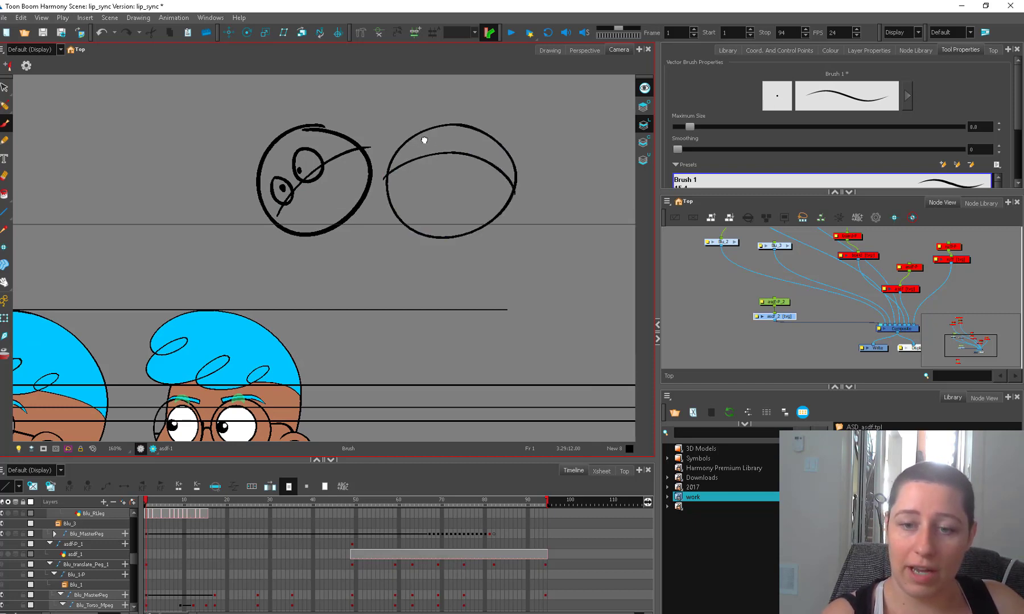
Add eyes, a nose and a mouth to the second head, complete the first head's nose and smile, and link both with a curved arrow.
mouse_move(424, 140)
left_mouse_down()
mouse_move(414, 152)
mouse_move(433, 142)
mouse_move(469, 148)
mouse_move(420, 167)
mouse_move(467, 167)
left_mouse_up()
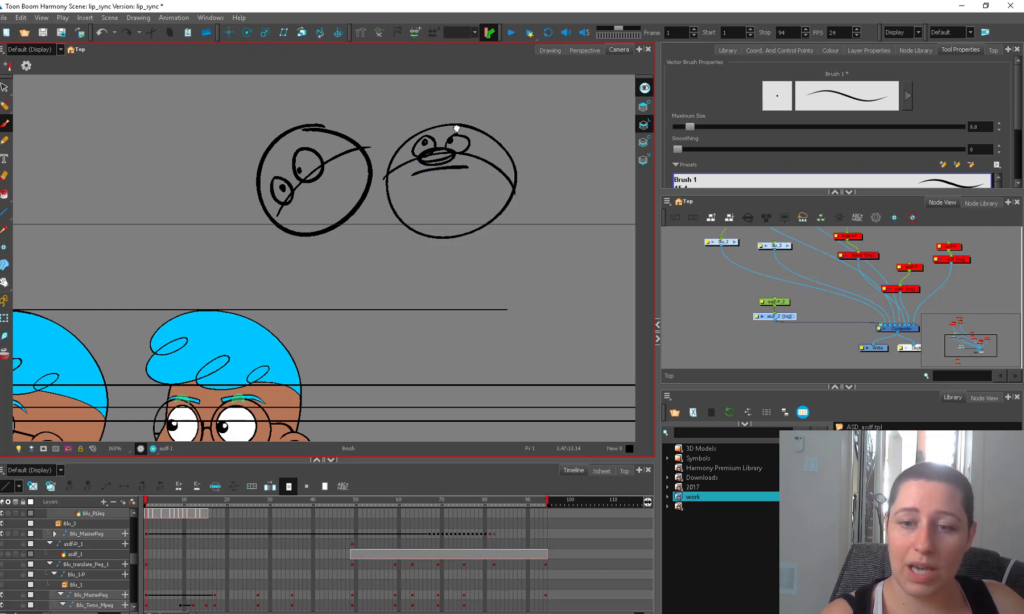
mouse_move(308, 193)
left_mouse_down()
mouse_move(301, 200)
mouse_move(310, 183)
left_mouse_up()
mouse_move(341, 178)
left_mouse_down()
mouse_move(304, 218)
mouse_move(403, 251)
mouse_move(411, 238)
left_mouse_up()
left_click_drag(400, 242, 415, 250)
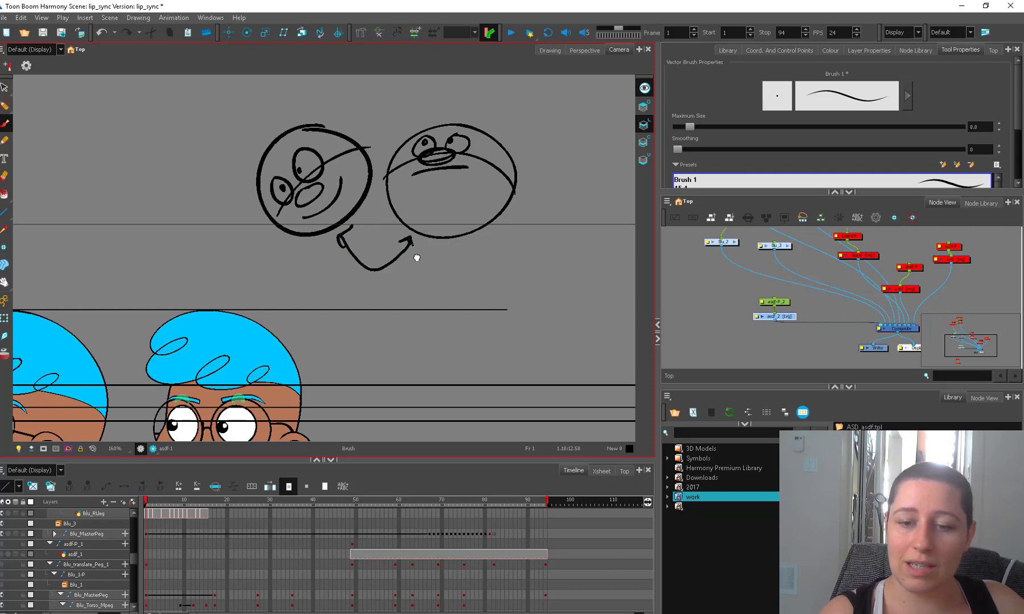
mouse_move(430, 344)
left_mouse_down()
mouse_move(446, 309)
mouse_move(479, 285)
left_mouse_up()
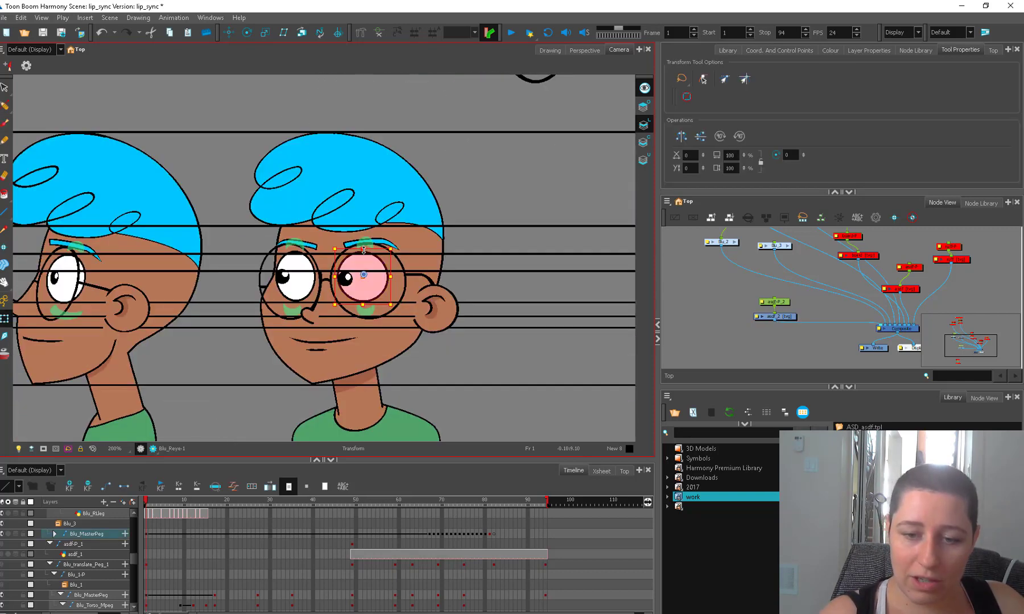
left_click_drag(364, 250, 364, 252)
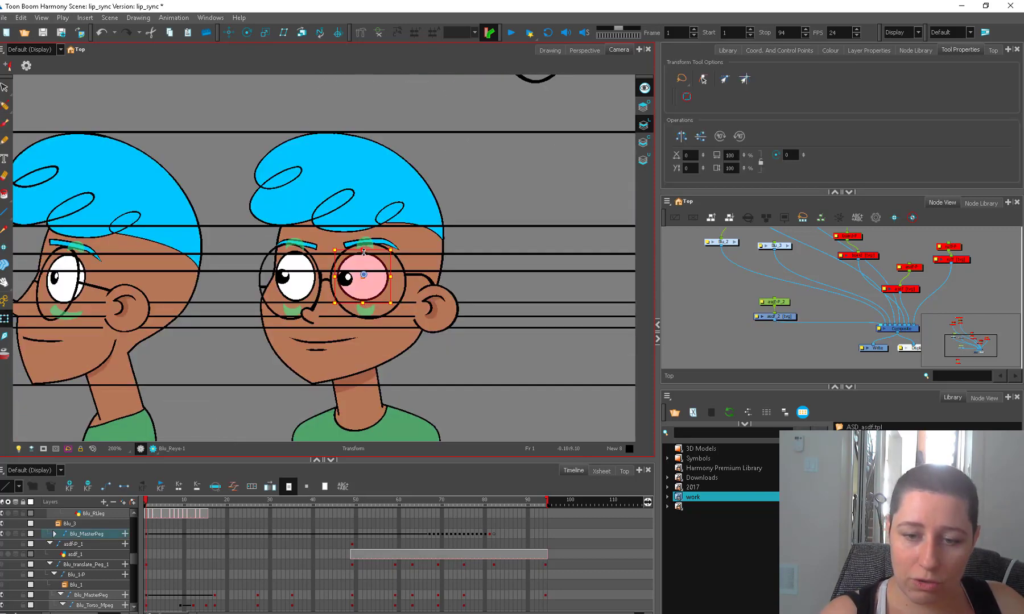
key("ctrl+z")
left_click(310, 270)
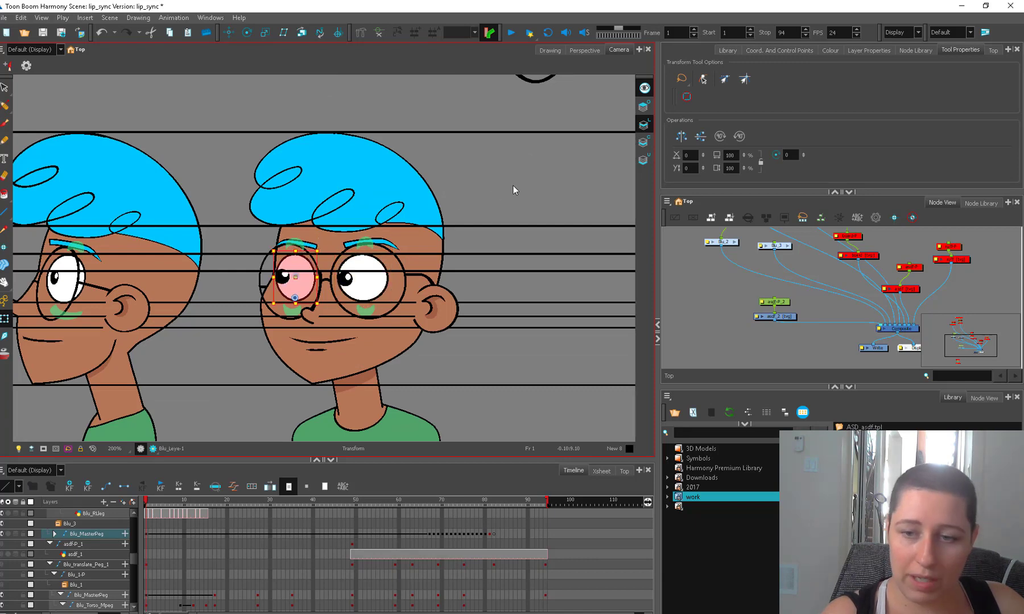
left_click(512, 185)
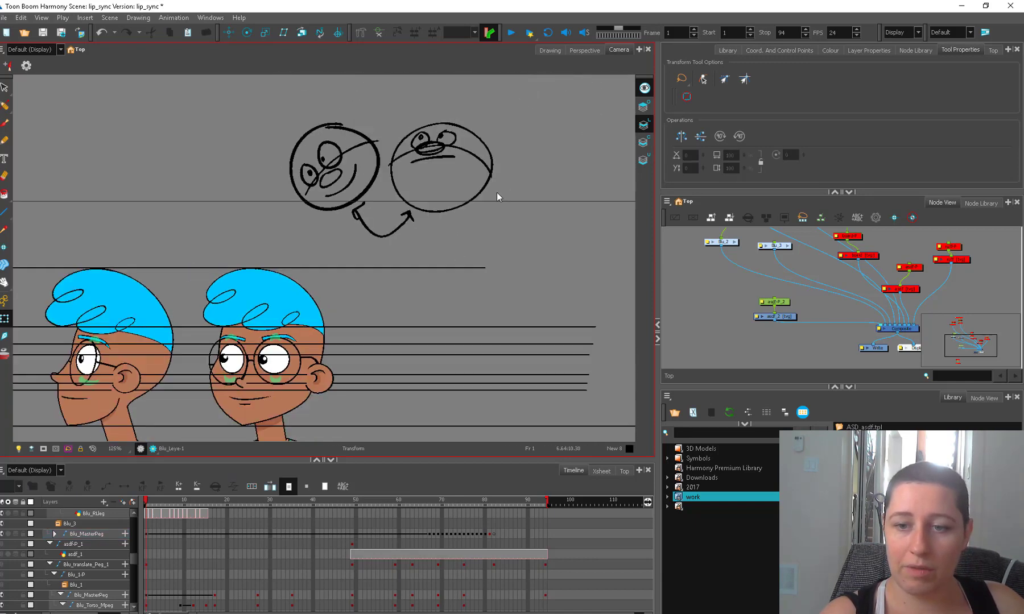
Brush a third round head beside the first two sketched heads, with two eyes and small pupils near its middle.
key("alt+b")
left_click_drag(518, 168, 414, 194)
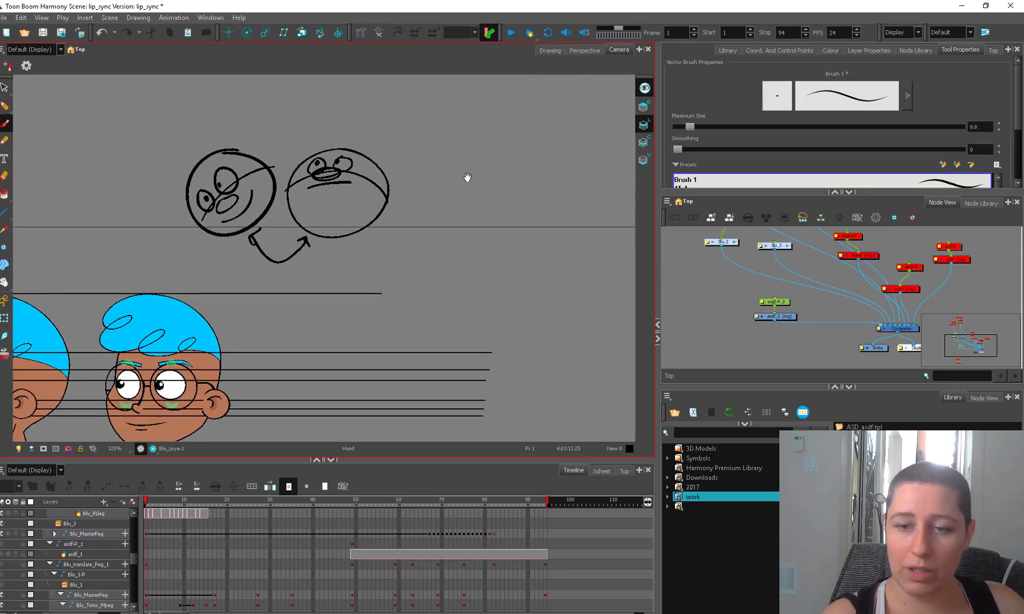
mouse_move(476, 142)
left_mouse_down()
mouse_move(440, 247)
mouse_move(495, 163)
mouse_move(444, 144)
left_mouse_up()
mouse_move(428, 188)
left_mouse_down()
mouse_move(458, 177)
mouse_move(480, 181)
mouse_move(457, 190)
mouse_move(581, 195)
mouse_move(581, 181)
mouse_move(559, 187)
left_mouse_up()
left_click(450, 190)
left_click(461, 187)
Duplicate the third head beside itself, and flatten the copy's eyes and shift them up toward the top of the head.
key("alt+s")
key("ctrl+a")
key("ctrl+c")
key("ctrl+v")
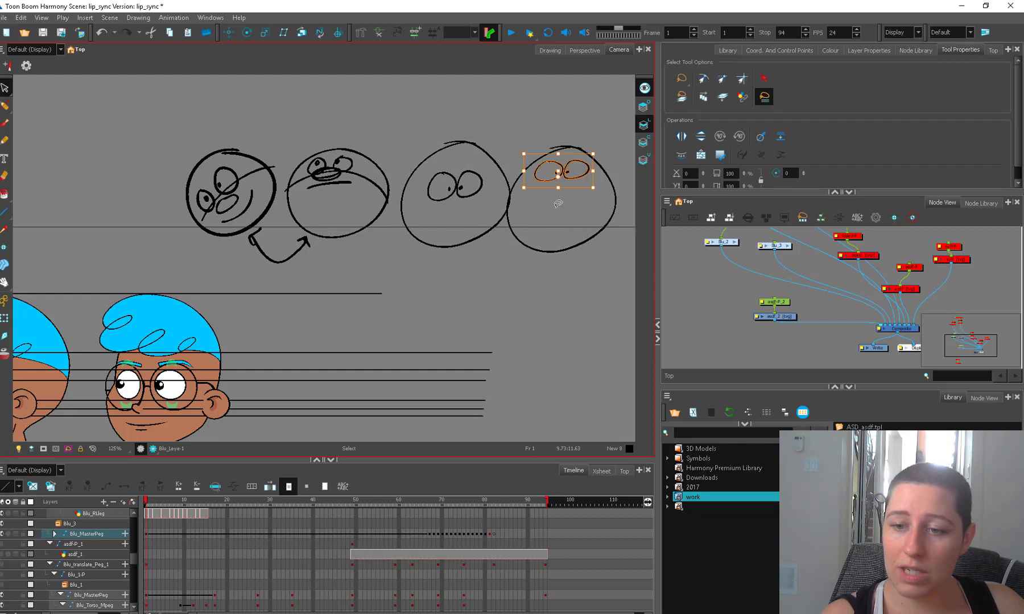
left_click(557, 165)
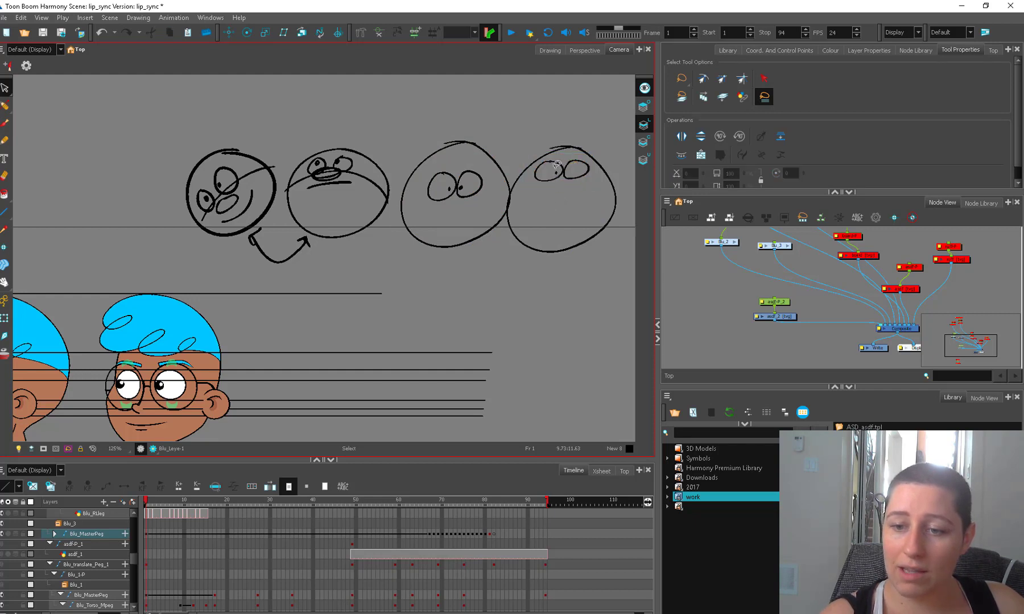
Sketch another round head below the row, with eyes around its middle and further eye pairs looking up and down.
key("alt+b")
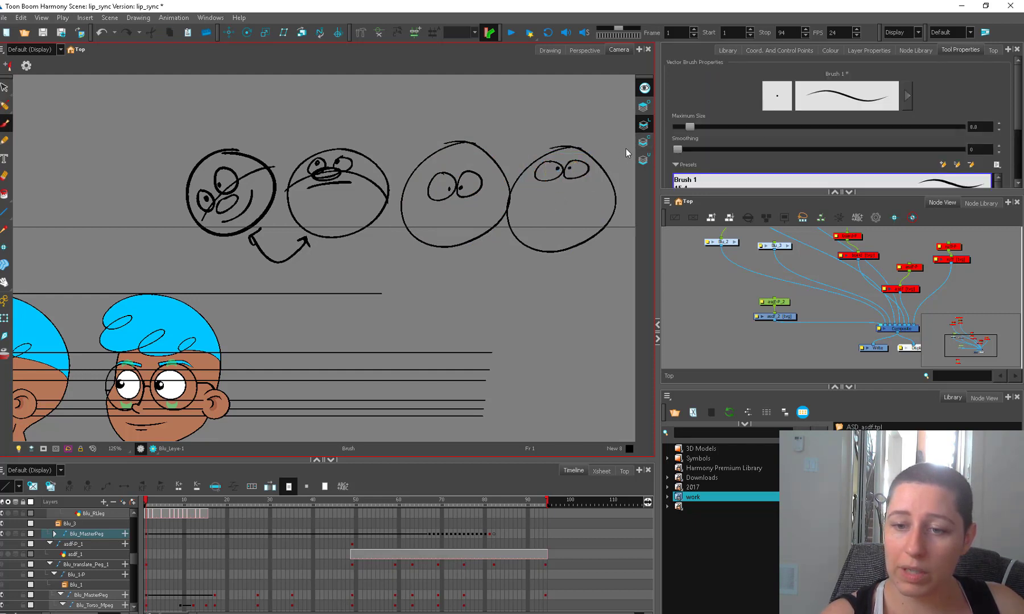
mouse_move(451, 273)
left_mouse_down()
mouse_move(516, 222)
mouse_move(412, 241)
left_mouse_up()
left_click_drag(552, 190, 487, 172)
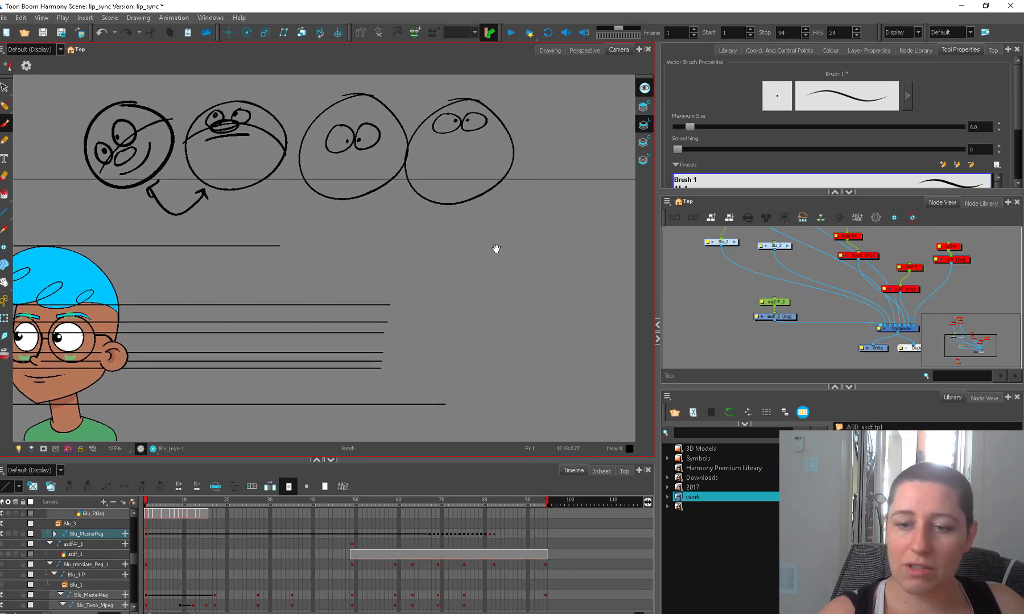
mouse_move(504, 215)
left_mouse_down()
mouse_move(497, 322)
mouse_move(502, 214)
mouse_move(475, 280)
mouse_move(501, 253)
mouse_move(527, 270)
mouse_move(533, 239)
left_mouse_up()
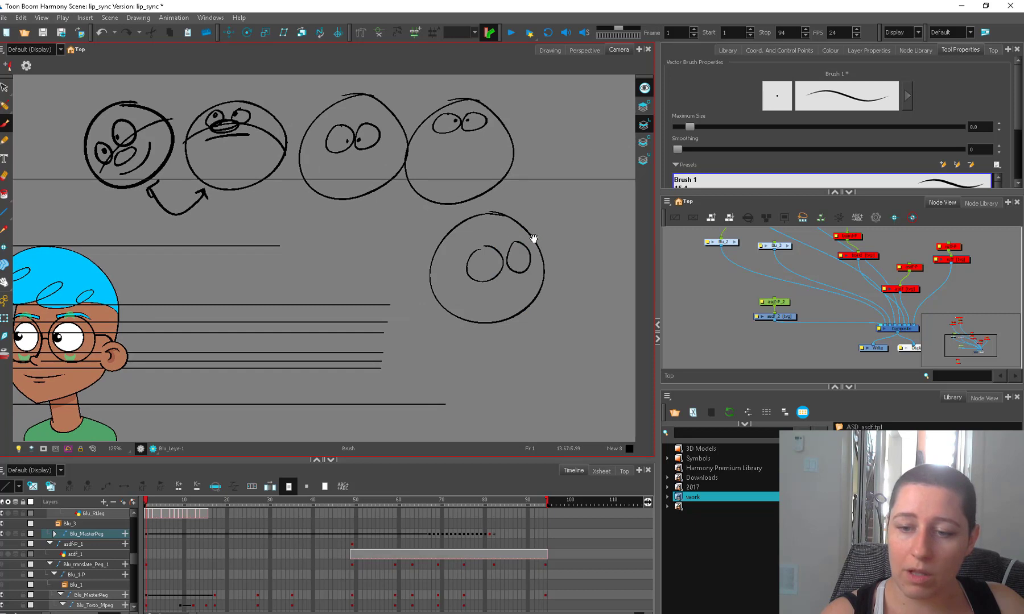
mouse_move(439, 247)
left_mouse_down()
mouse_move(451, 270)
mouse_move(490, 223)
mouse_move(515, 222)
mouse_move(491, 229)
left_mouse_up()
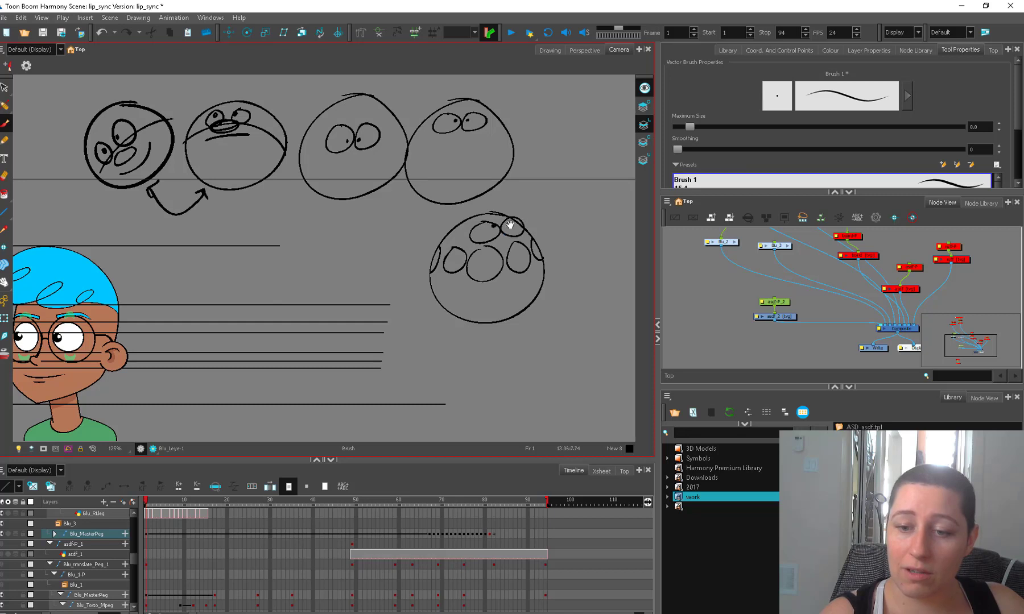
mouse_move(502, 283)
left_mouse_down()
mouse_move(470, 295)
mouse_move(530, 292)
mouse_move(495, 297)
left_mouse_up()
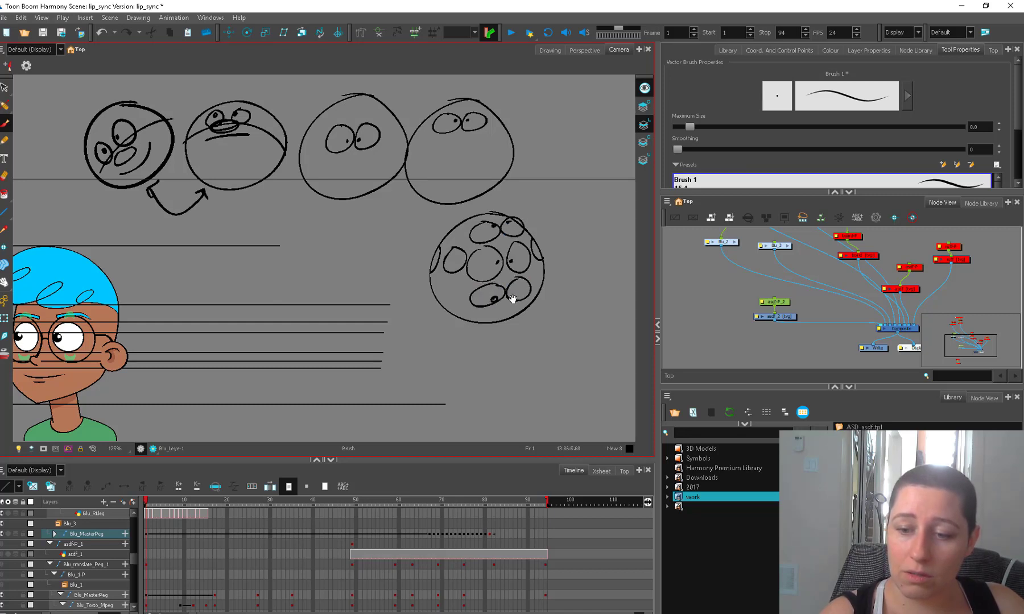
Raise the guide line just below the brow level so it meets the tops of the three-quarter figure's glasses.
mouse_move(259, 367)
left_mouse_down()
mouse_move(380, 345)
mouse_move(519, 357)
left_mouse_up()
left_click(5, 318)
left_click(333, 301)
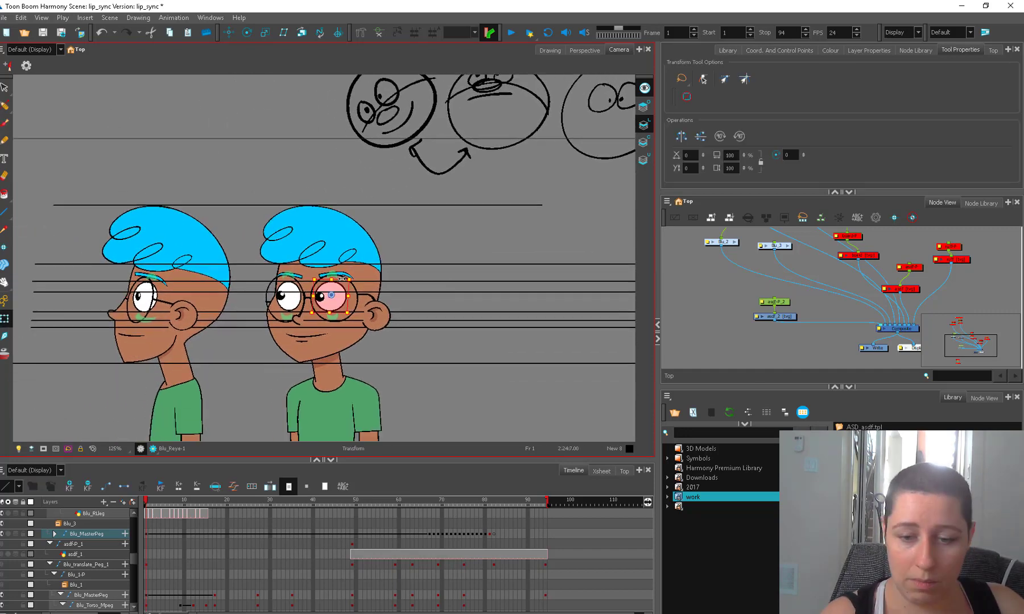
left_click(297, 292)
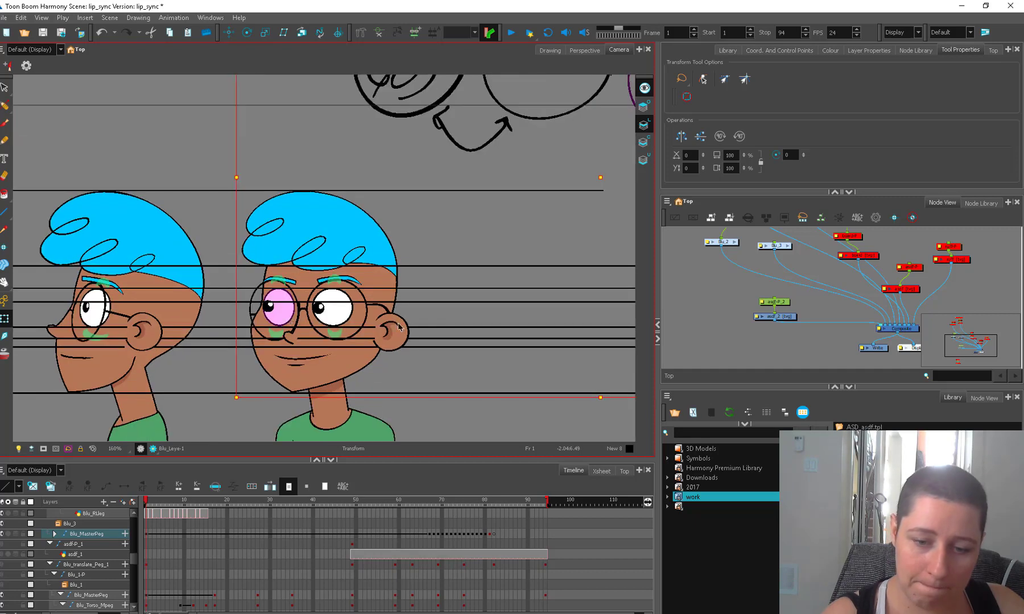
scroll(318, 302, "up", 3)
left_click(297, 319)
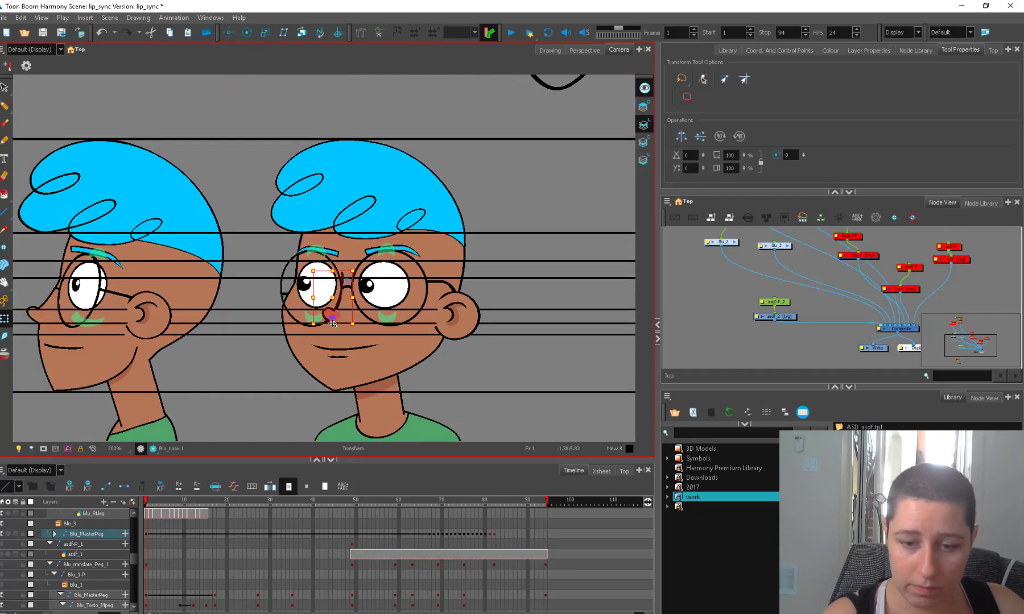
left_click(427, 295)
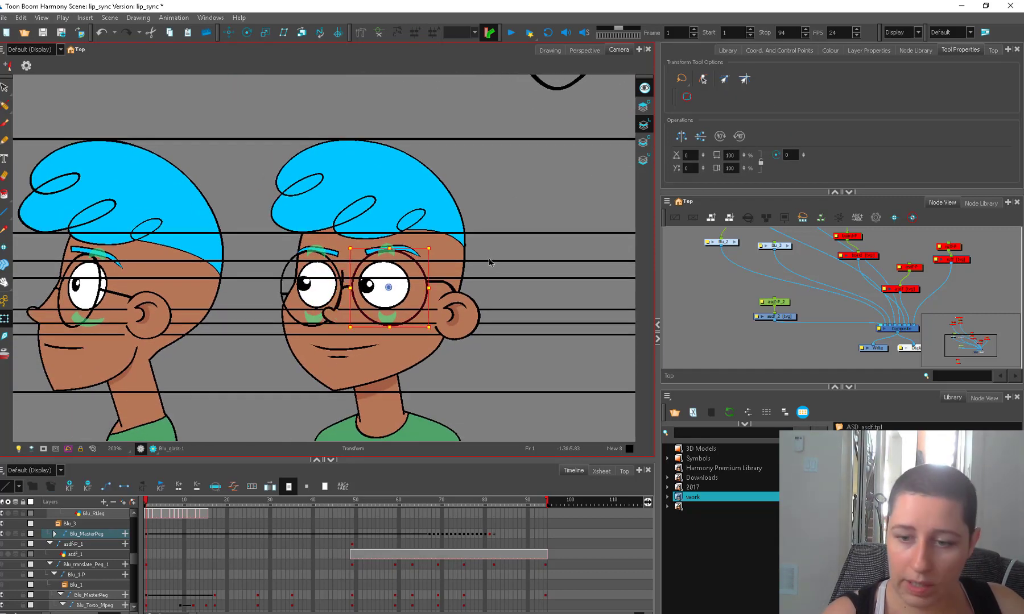
left_click(489, 260)
key("alt+s")
left_click(501, 261)
left_click_drag(501, 261, 502, 253)
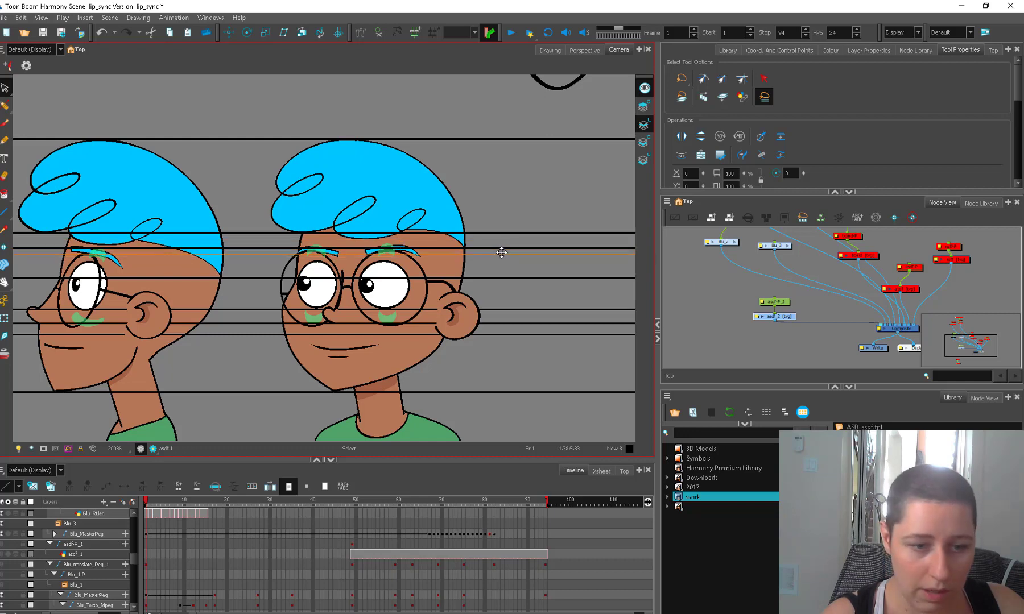
Adjust both lenses of the three-quarter figure's glasses so their top edges line up with the raised guide line.
key("shift+t")
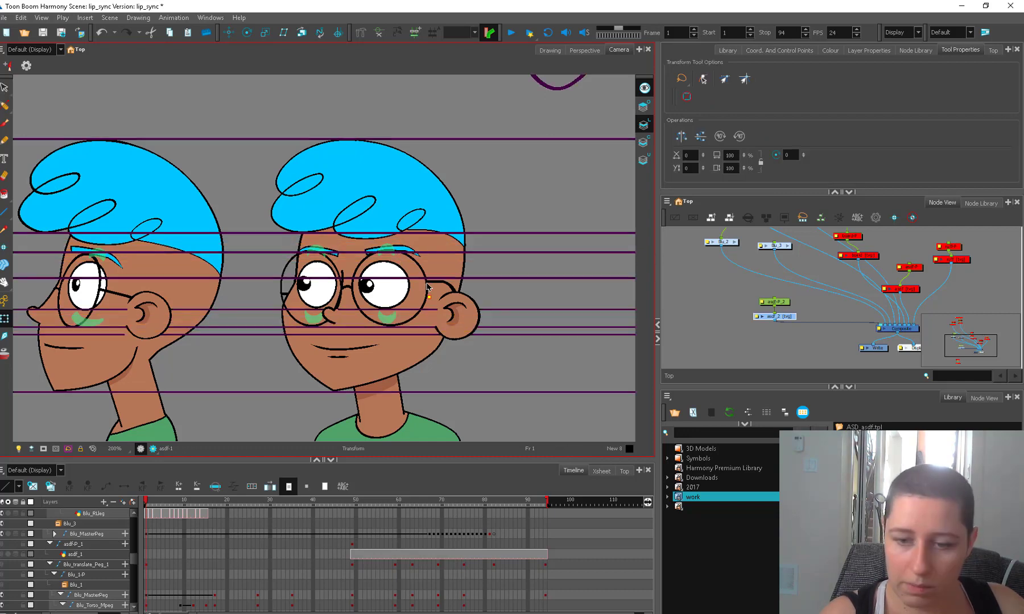
left_click(404, 277)
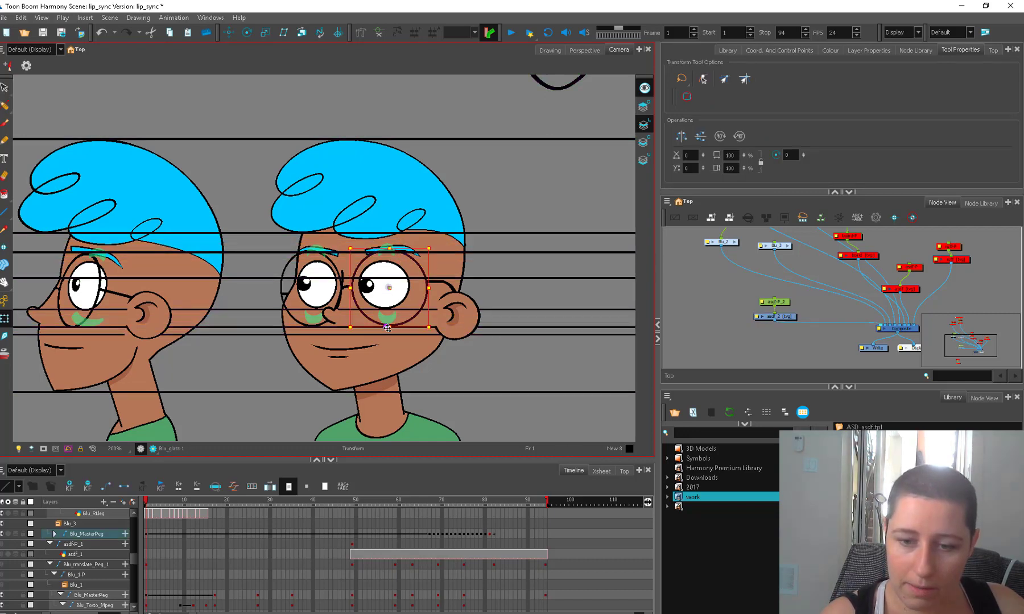
left_click_drag(407, 247, 391, 251)
left_click(331, 261)
left_click_drag(328, 252, 330, 251)
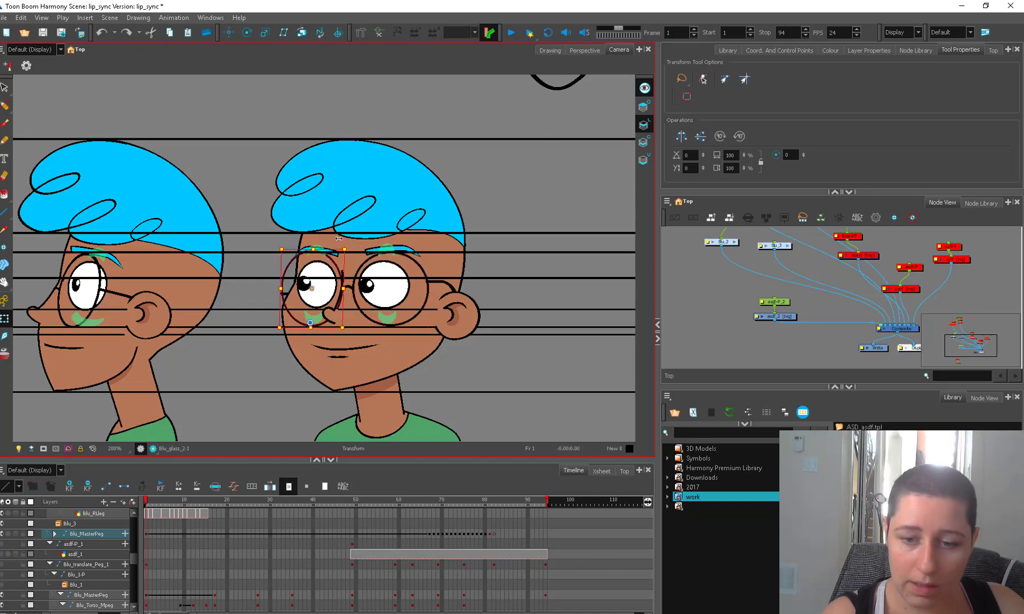
left_click(533, 256)
Brush a new round head beside the two linked heads, with two large touching eyes near its middle.
key("alt+b")
scroll(532, 255, "down", 3)
left_click_drag(447, 279, 275, 344)
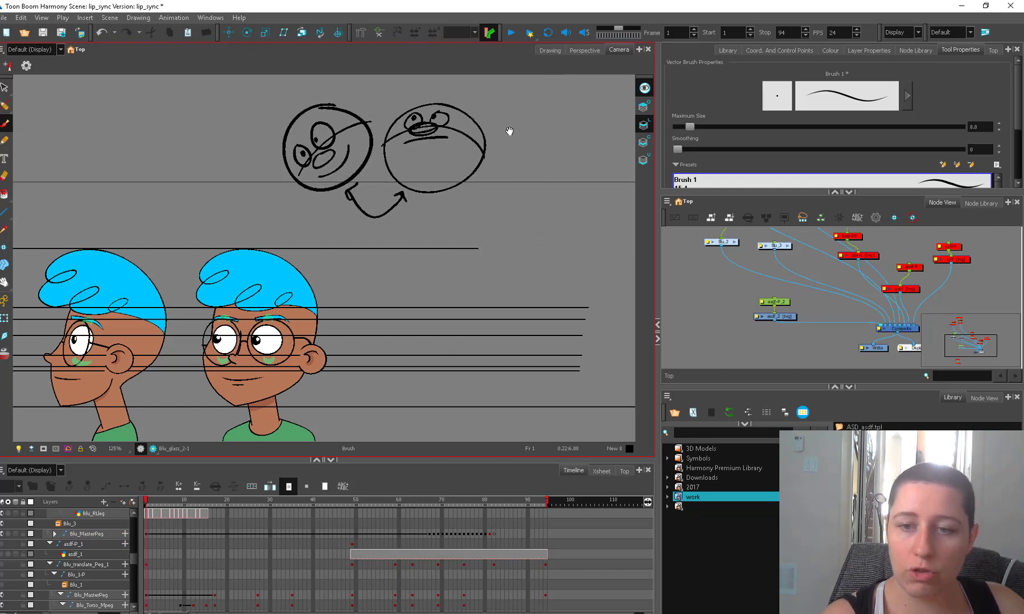
left_click_drag(563, 126, 560, 128)
mouse_move(556, 165)
left_mouse_down()
mouse_move(573, 187)
mouse_move(555, 172)
left_mouse_up()
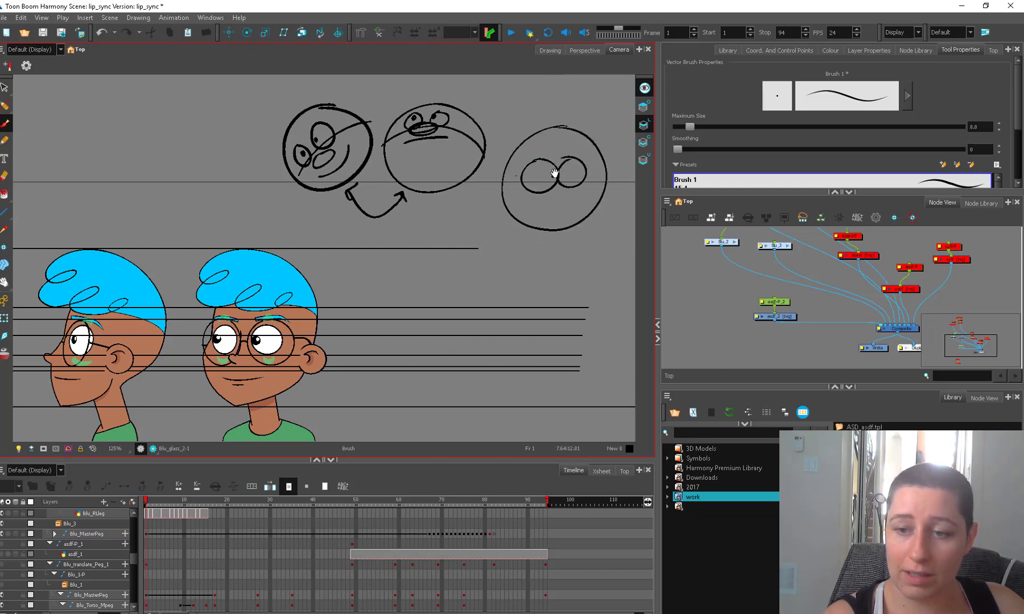
Select the new head's two eyes, try shifting them upward, and delete them from the head.
key("alt+s")
left_click(574, 172)
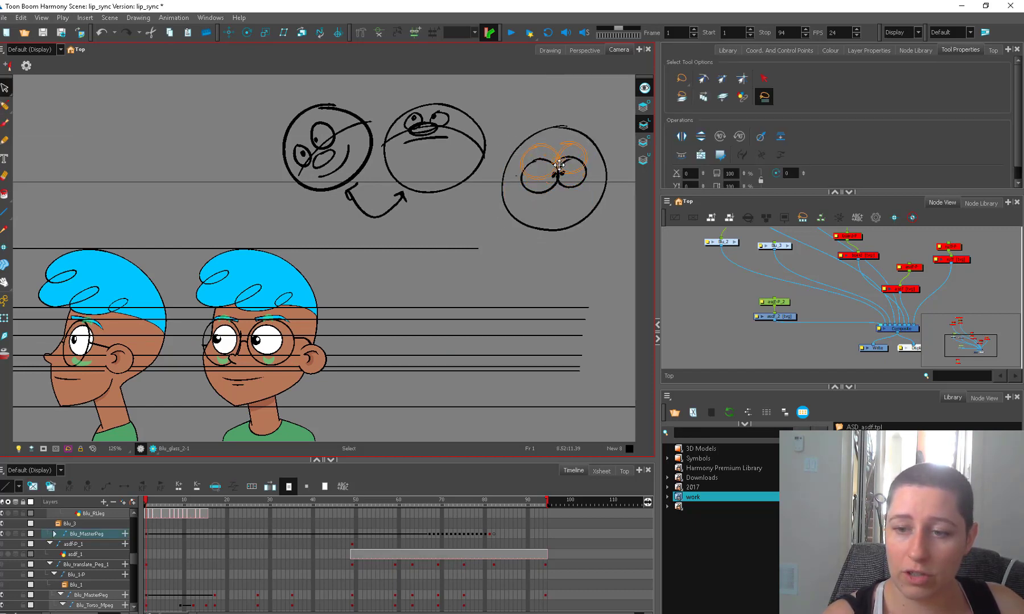
mouse_move(554, 189)
left_mouse_down()
mouse_move(513, 184)
mouse_move(529, 163)
mouse_move(540, 183)
mouse_move(563, 169)
mouse_move(532, 162)
left_mouse_up()
key("Delete")
Redraw the head's two eyes turned to one side, and draw a curved vertical centre line between them, redoing it until it fits.
key("alt+b")
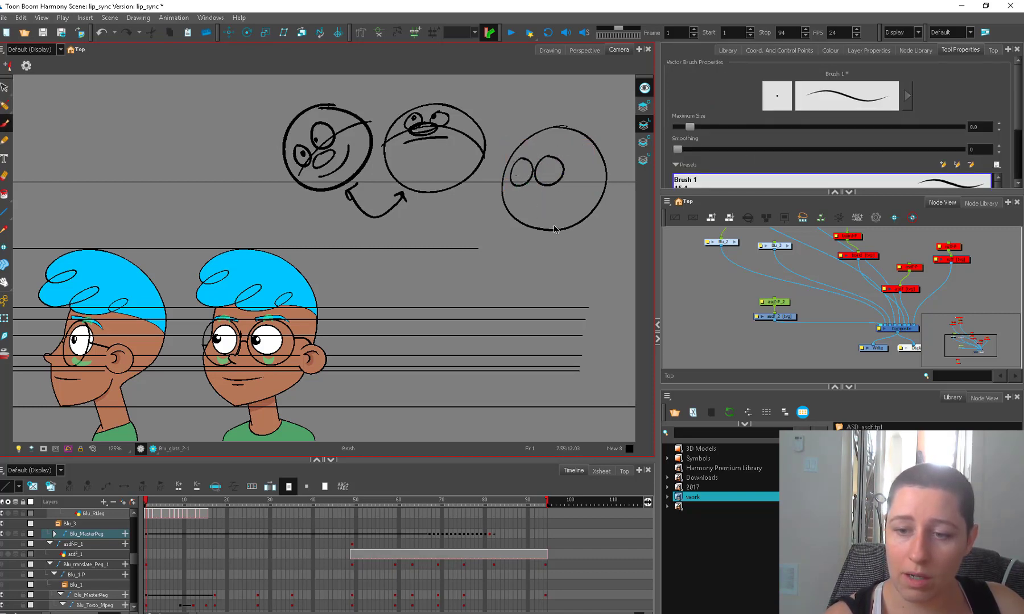
key("ctrl+z")
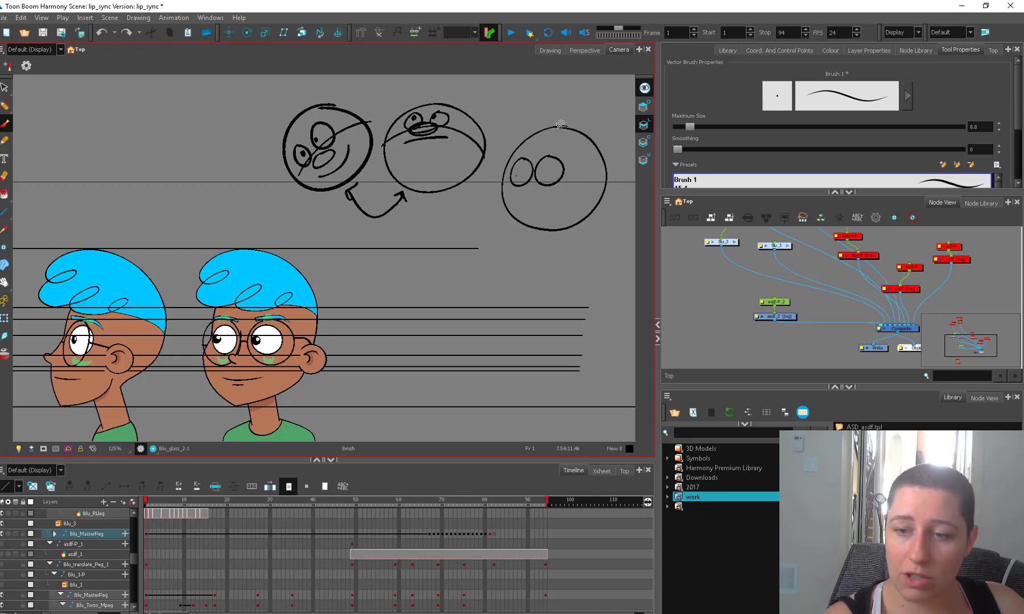
left_click_drag(535, 166, 556, 225)
key("ctrl+z")
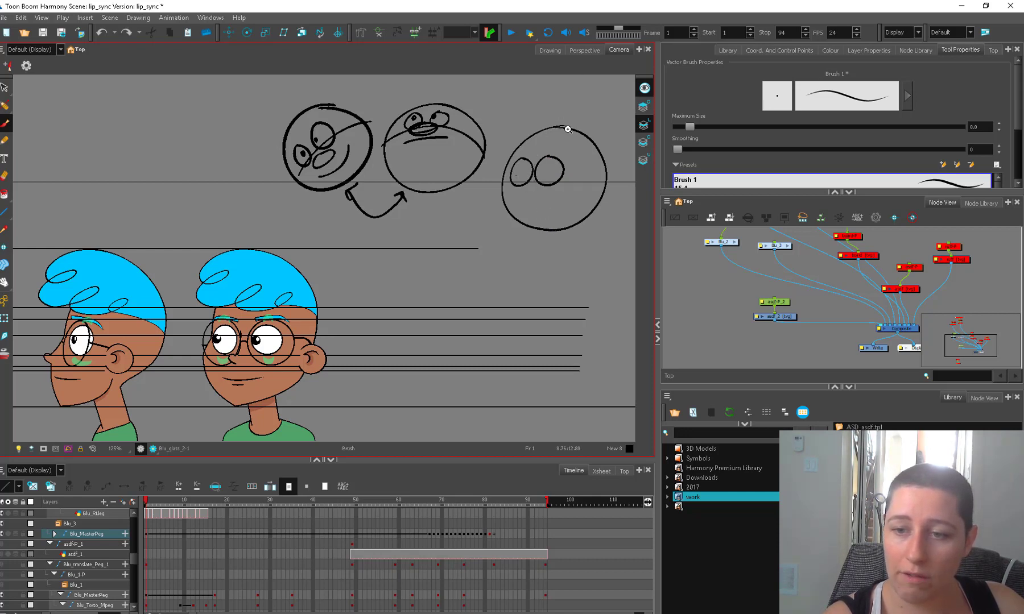
mouse_move(538, 152)
left_mouse_down()
mouse_move(536, 211)
mouse_move(556, 230)
left_mouse_up()
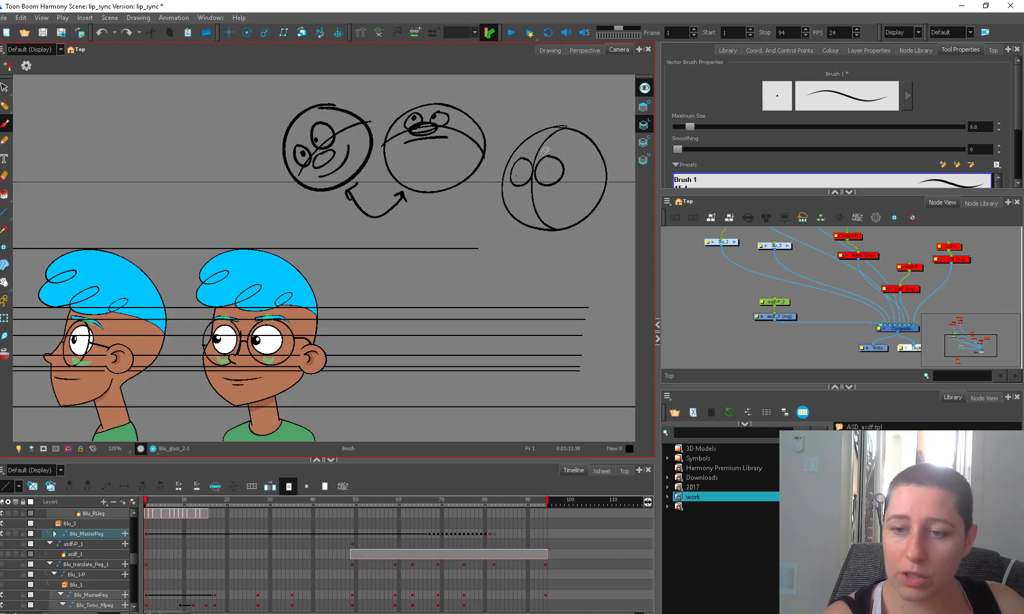
Add a smaller eye pair above and a crossed eye pair below along the centre line, plus strokes at the crown and side.
left_click_drag(569, 137, 547, 149)
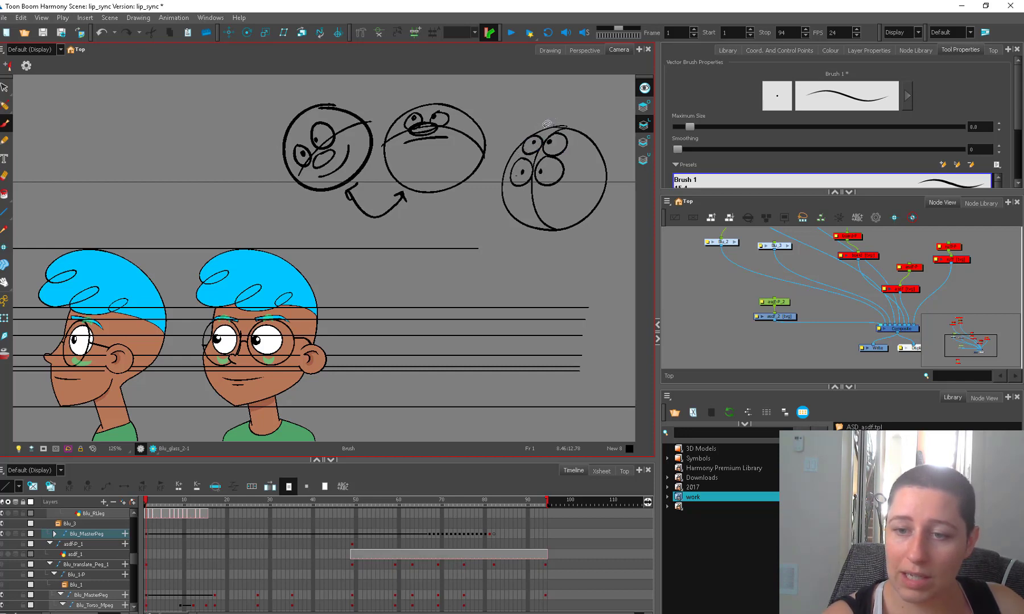
left_click_drag(561, 122, 567, 125)
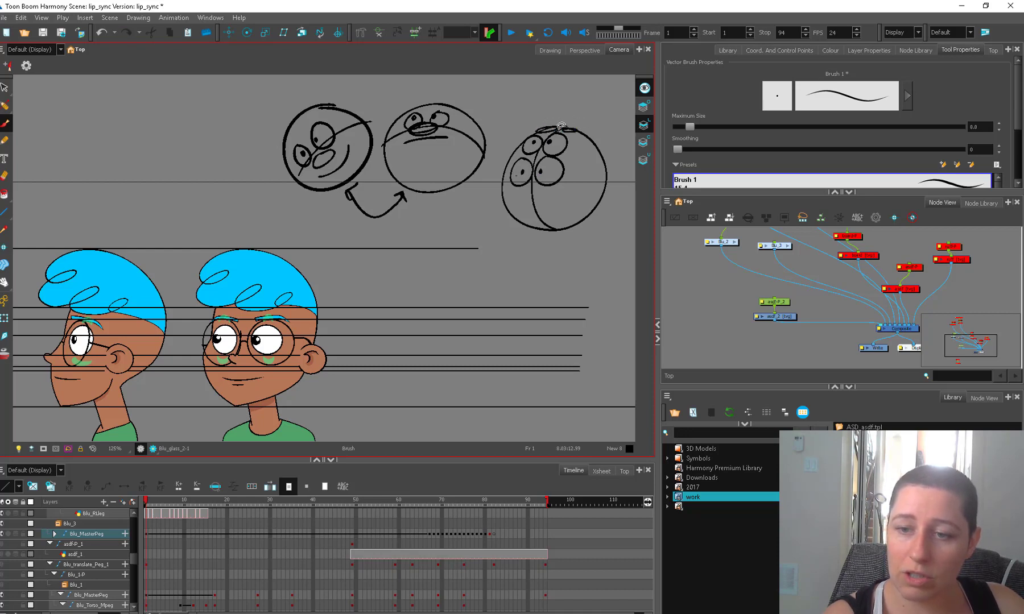
left_click_drag(527, 116, 502, 151)
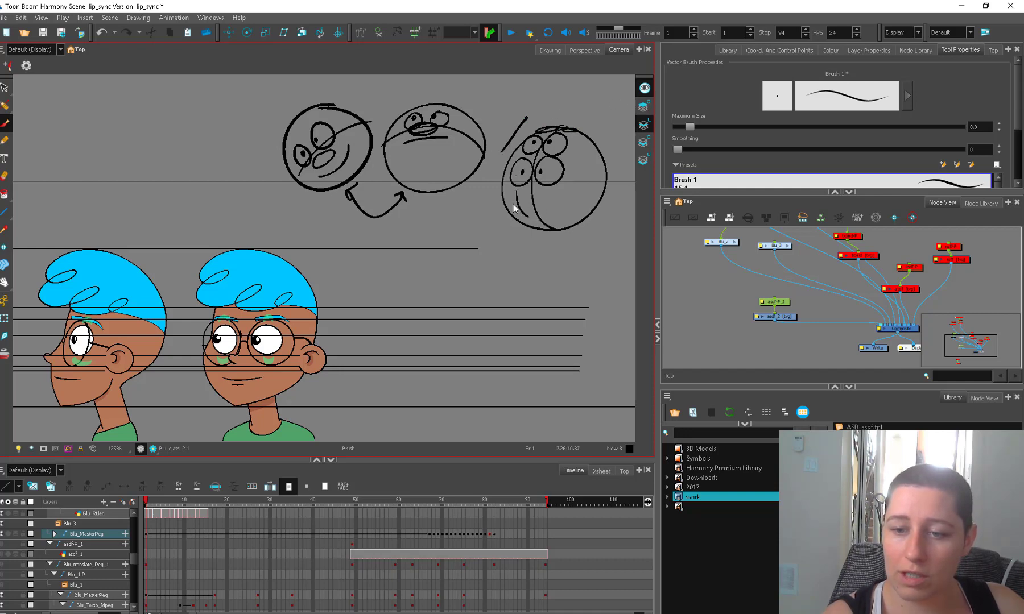
left_click_drag(513, 204, 568, 201)
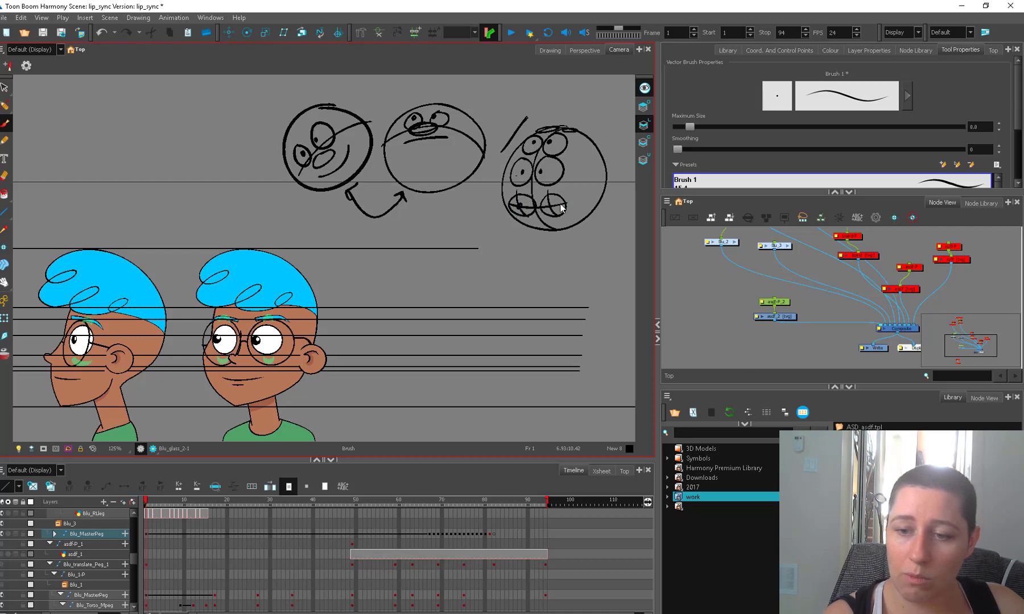
Raise the guide line crossing the middle of the ears to where the glasses arm meets the three-quarter ear.
scroll(370, 279, "up", 2)
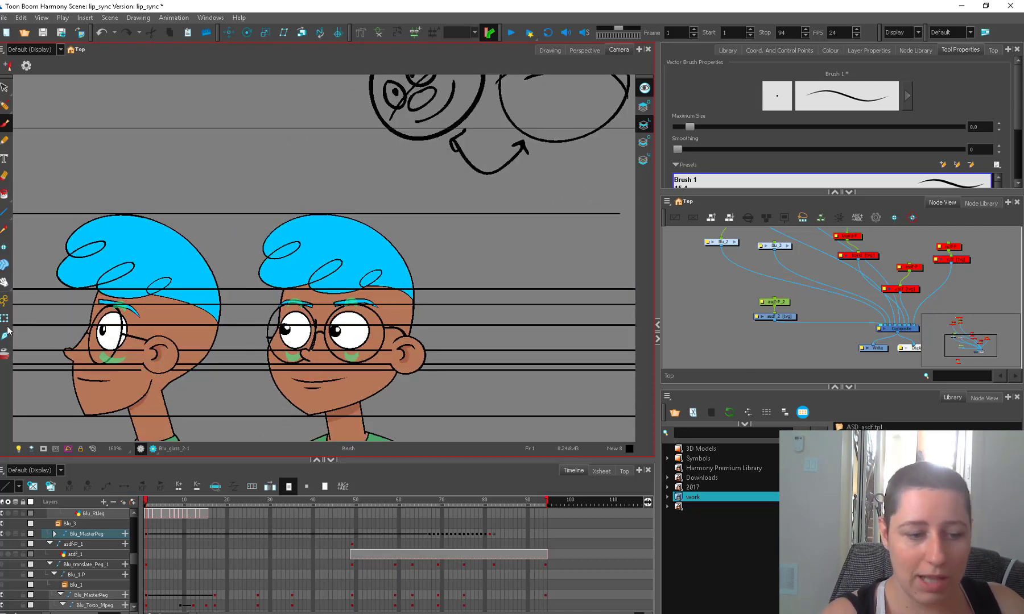
left_click(5, 322)
left_click(371, 314)
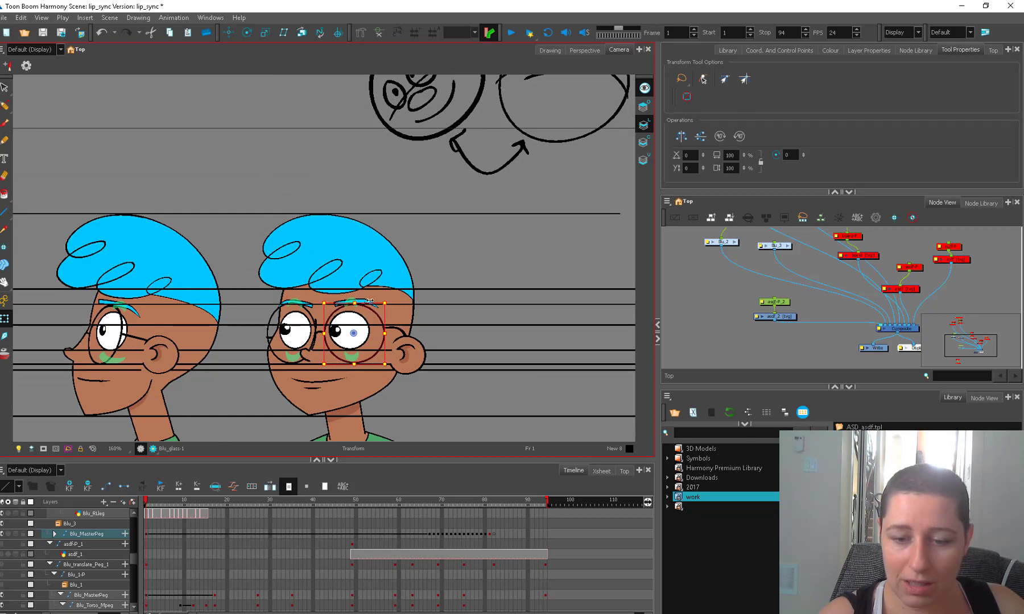
left_click(405, 331)
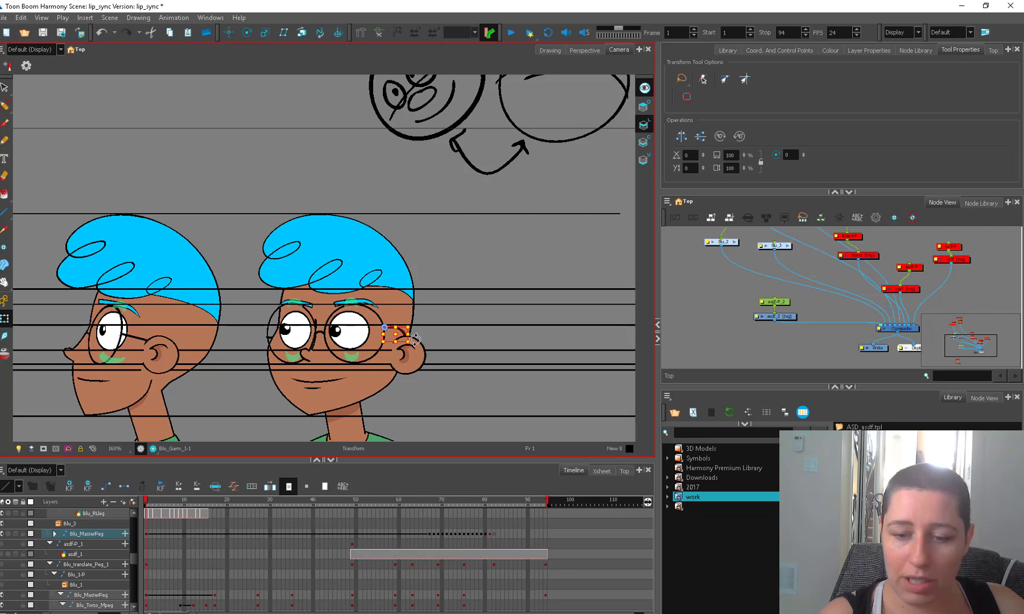
key("alt+s")
left_click(455, 351)
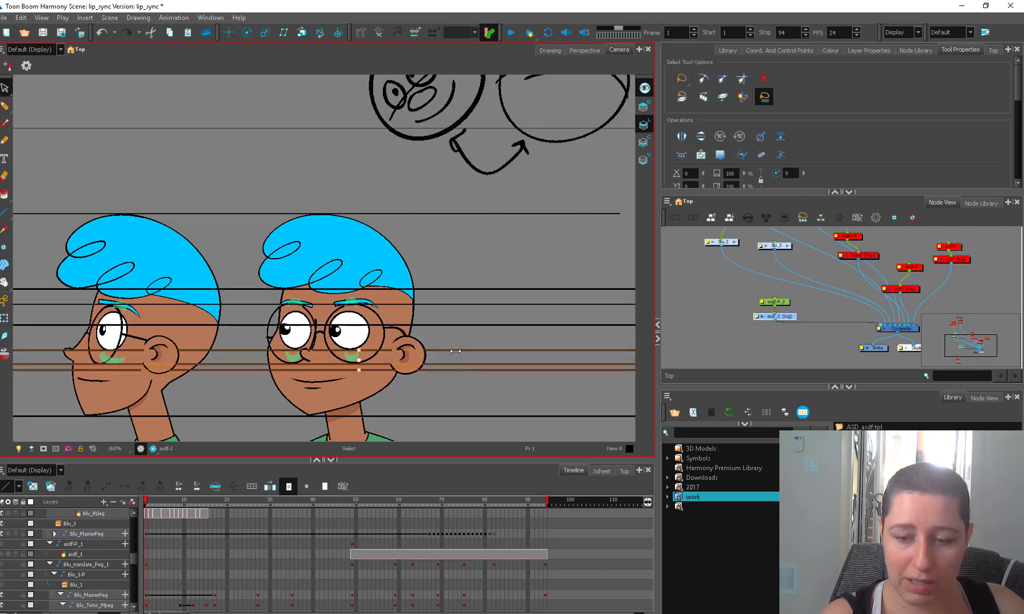
left_click_drag(462, 357, 453, 338)
Try tilting the profile head downward about its neck pivot, and undo the rotation.
key("alt+t")
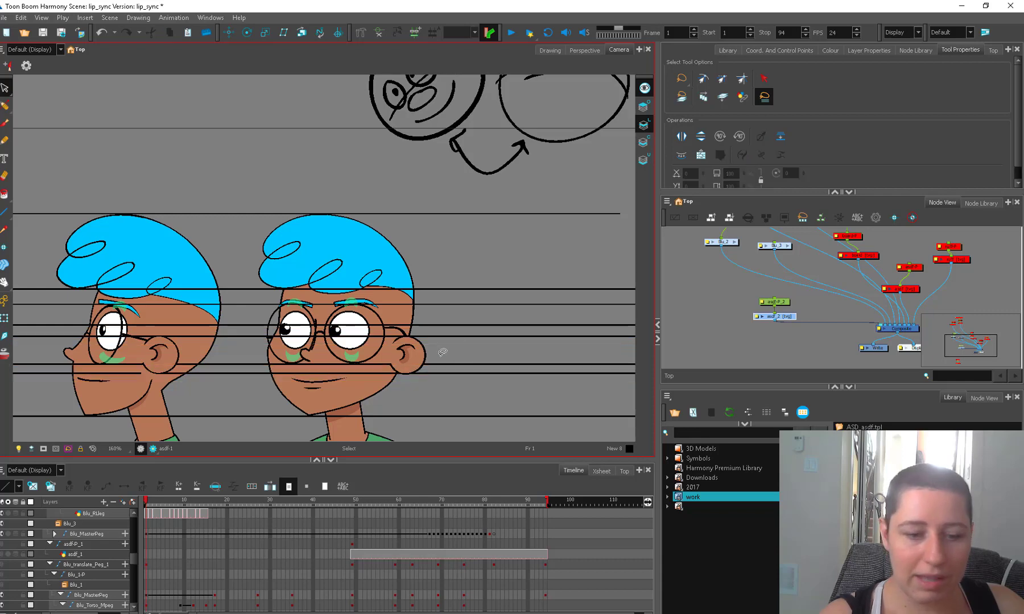
left_click(201, 349)
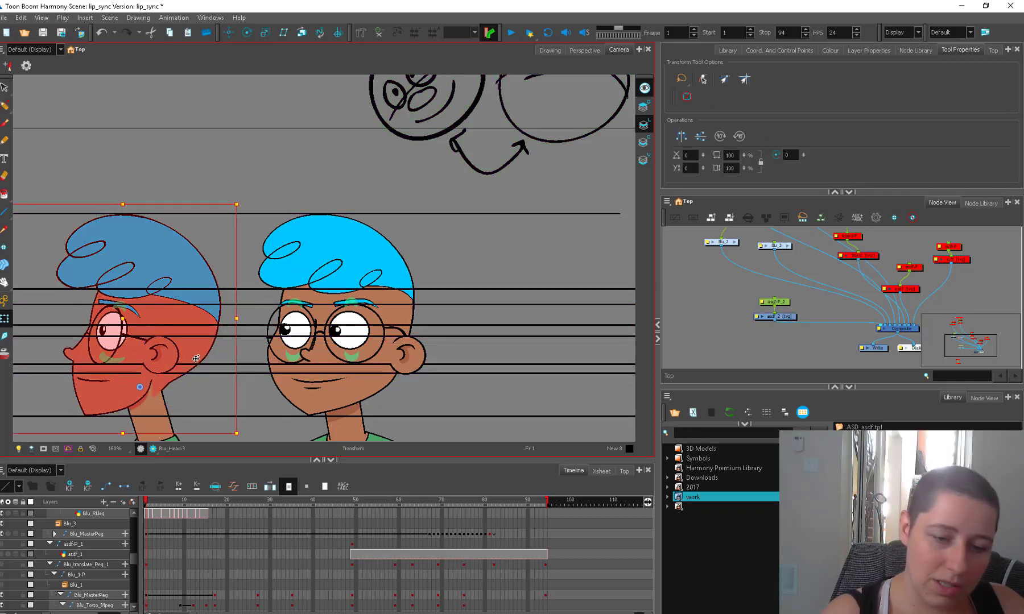
left_click_drag(244, 435, 222, 483)
left_click_drag(234, 451, 239, 394)
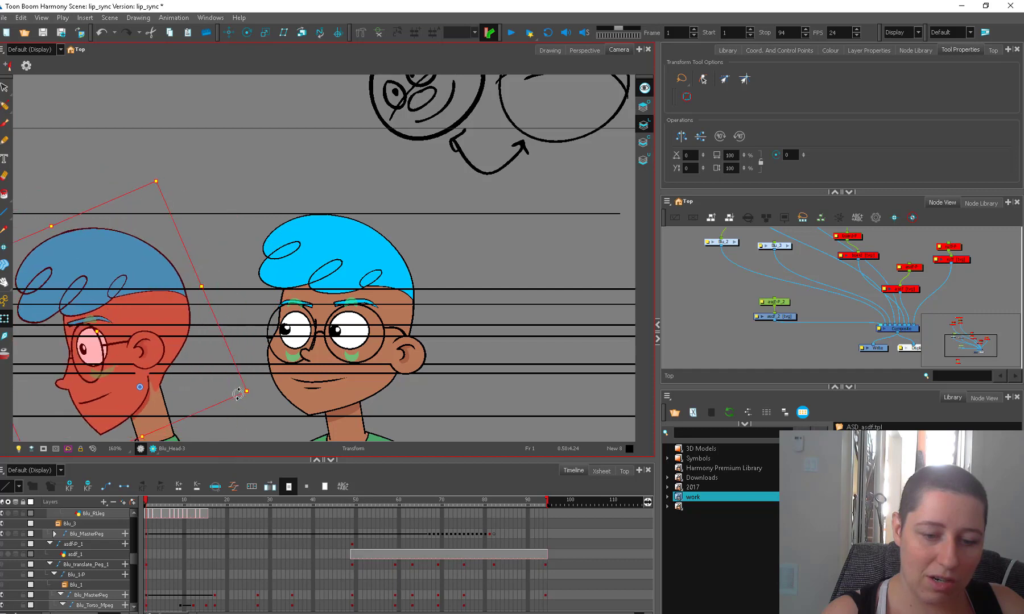
key("ctrl+z")
key("ctrl+z")
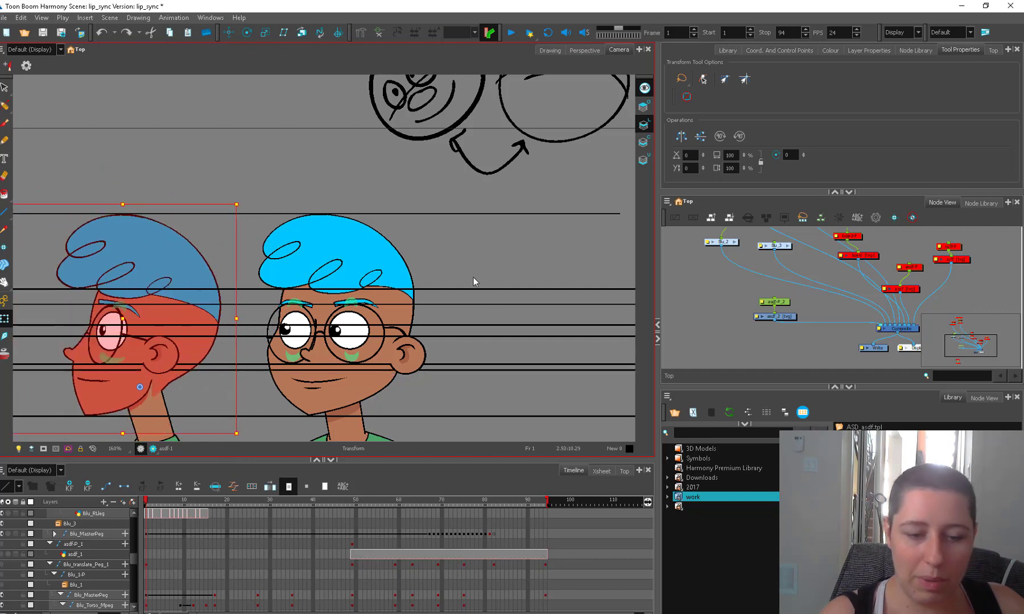
Lower the guide line just beneath the noses slightly to the bottom of the ears.
left_click(469, 358)
left_click(476, 370)
key("alt+b")
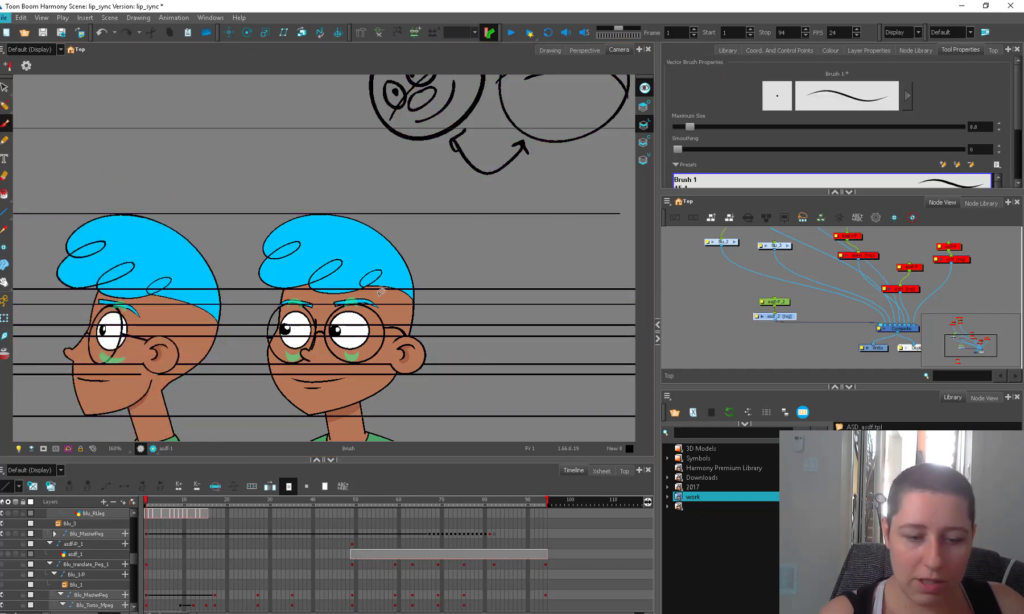
Rotate the three-quarter character's ear slightly, and rotate its glasses arm downward toward the ear.
left_click(4, 318)
left_click(422, 354)
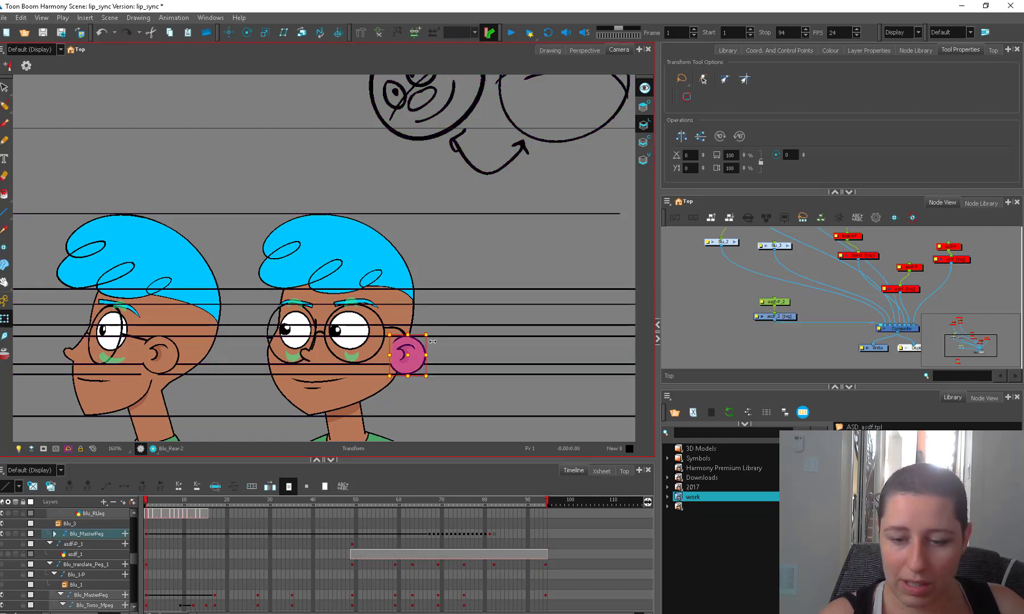
key("b")
left_click_drag(434, 334, 435, 337)
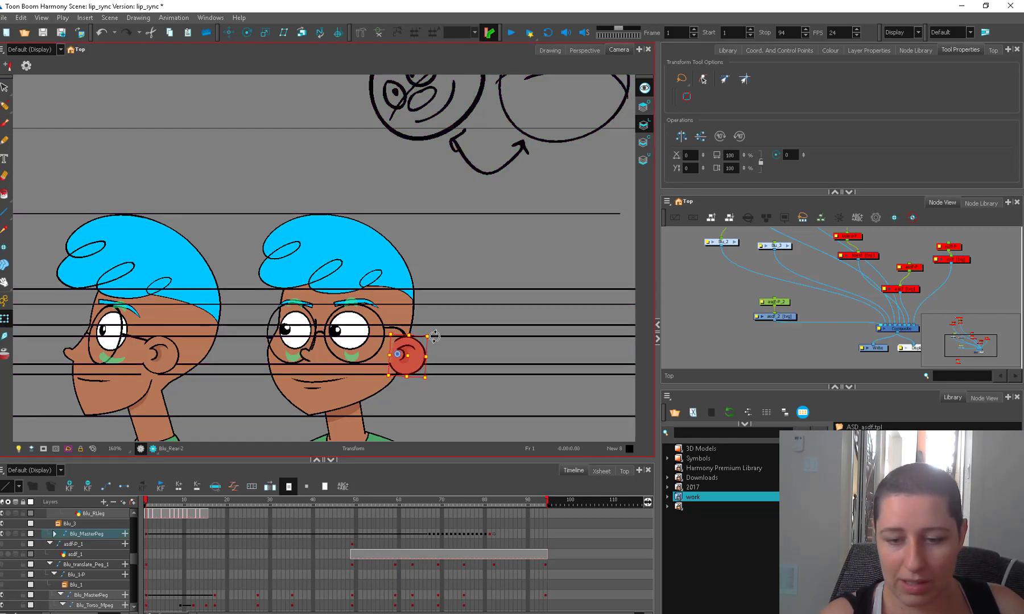
left_click(402, 334)
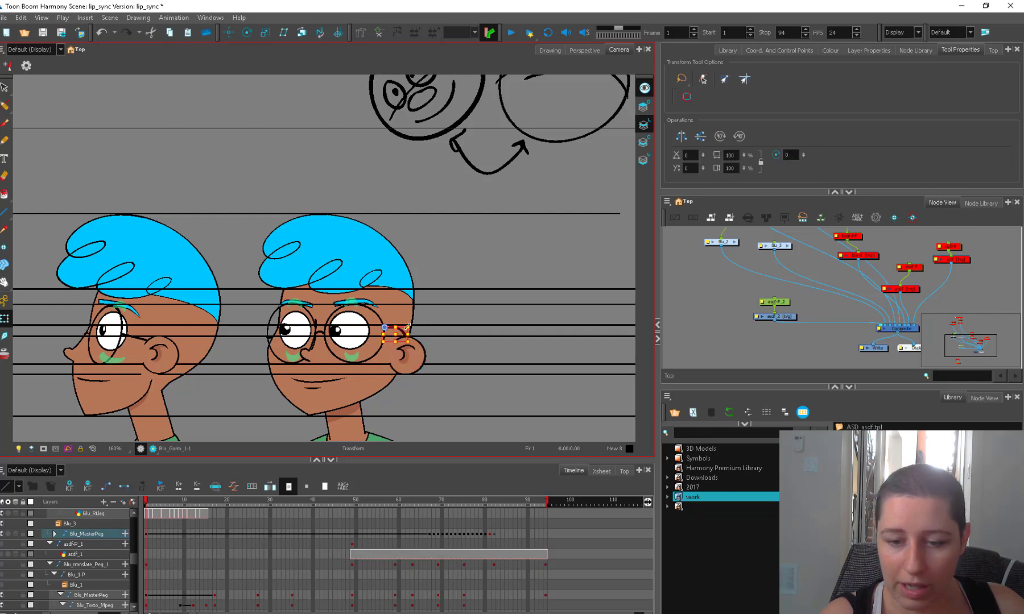
left_click_drag(413, 324, 412, 348)
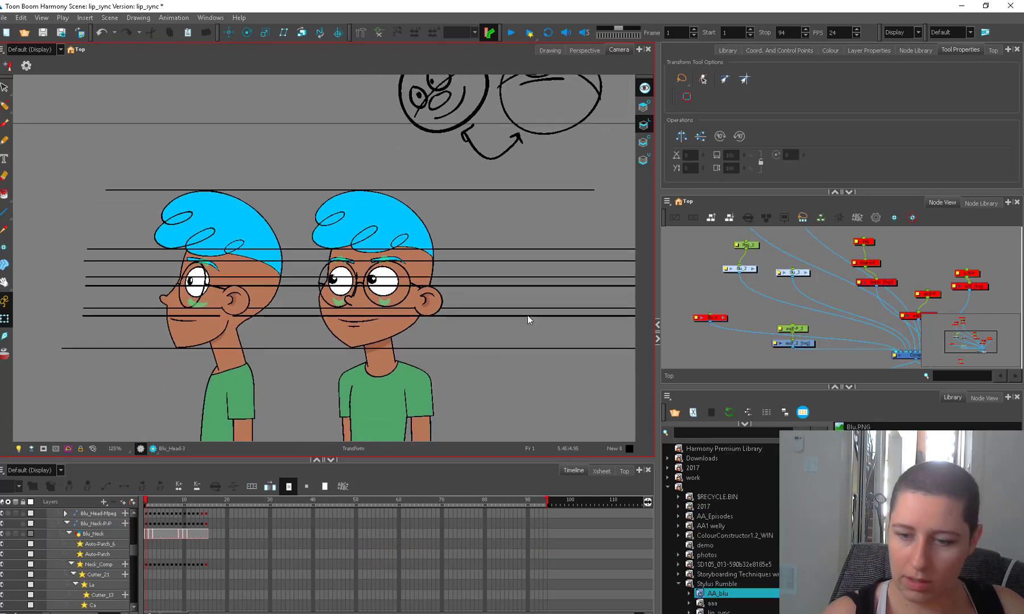
left_click(528, 316)
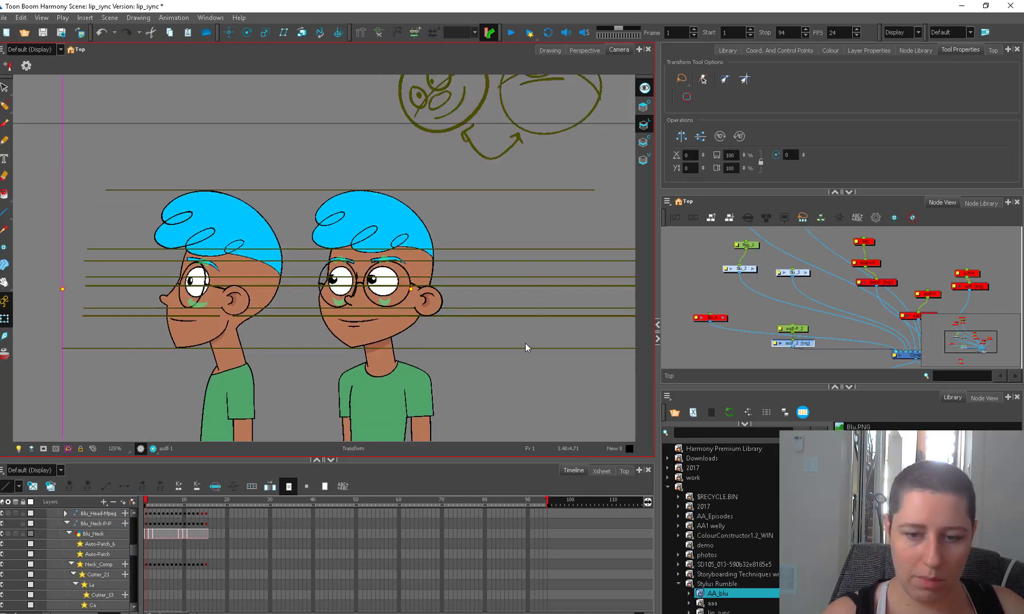
Lower the guide line just above the mouths slightly to match the three-quarter character's mouth.
key("2")
key("2")
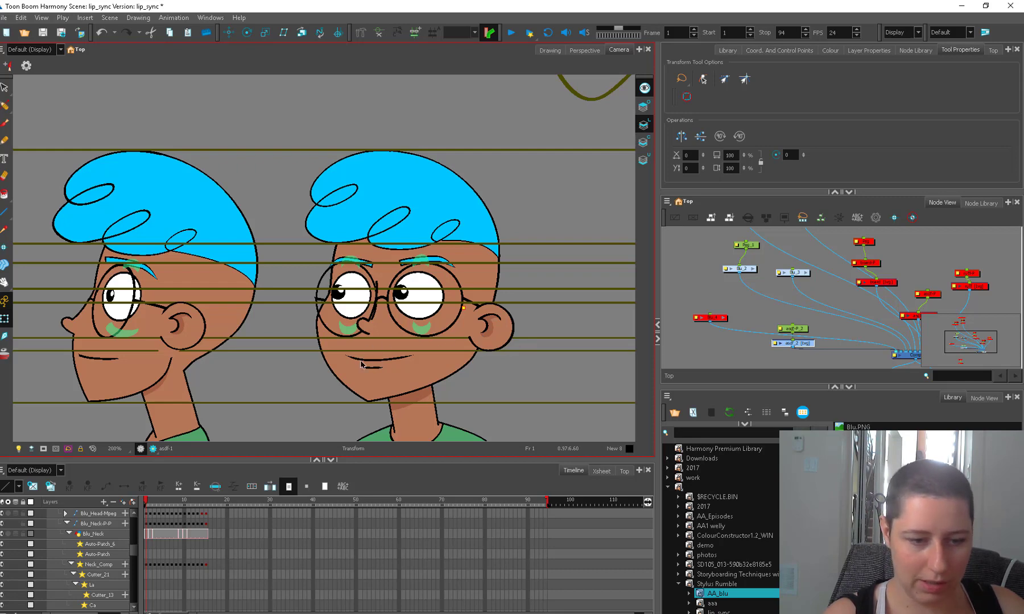
key("Escape")
key("alt+s")
left_click(545, 350)
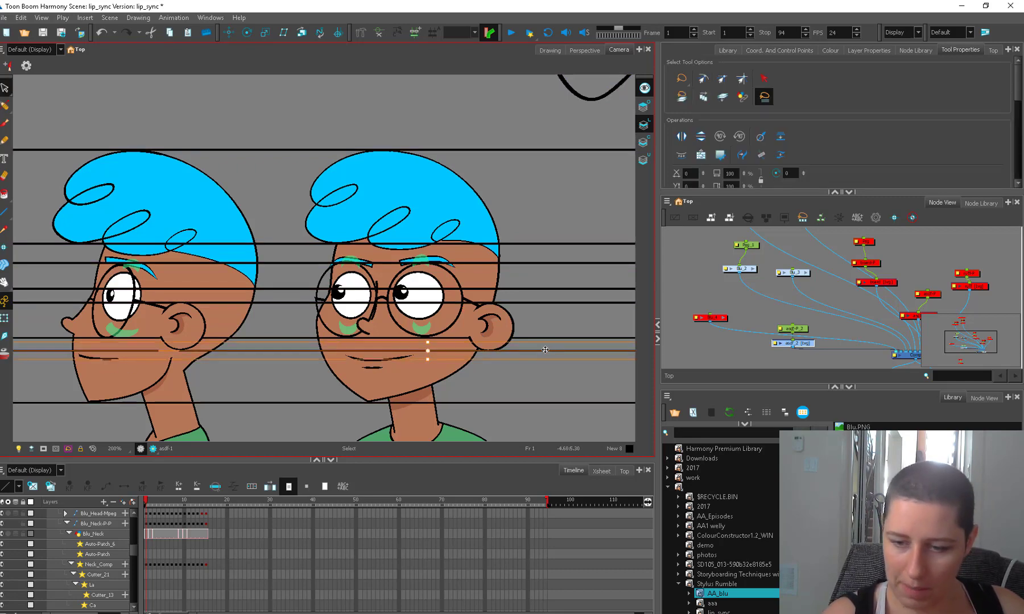
key("shift+t")
left_click(387, 355)
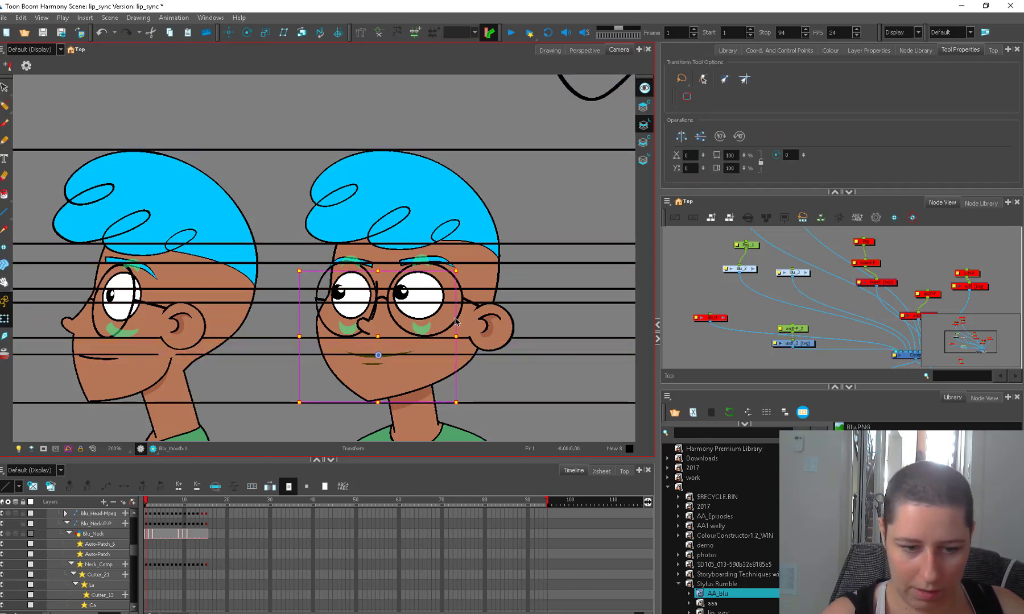
left_click(482, 373)
Hide the guide-line drawing and go to frame 2.
key("1")
key("1")
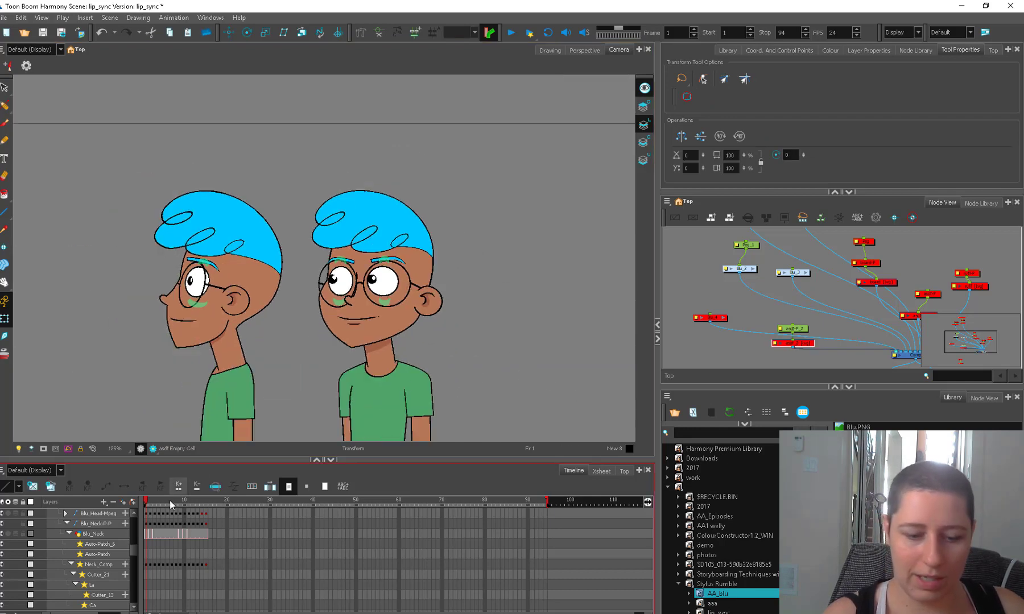
left_click(149, 504)
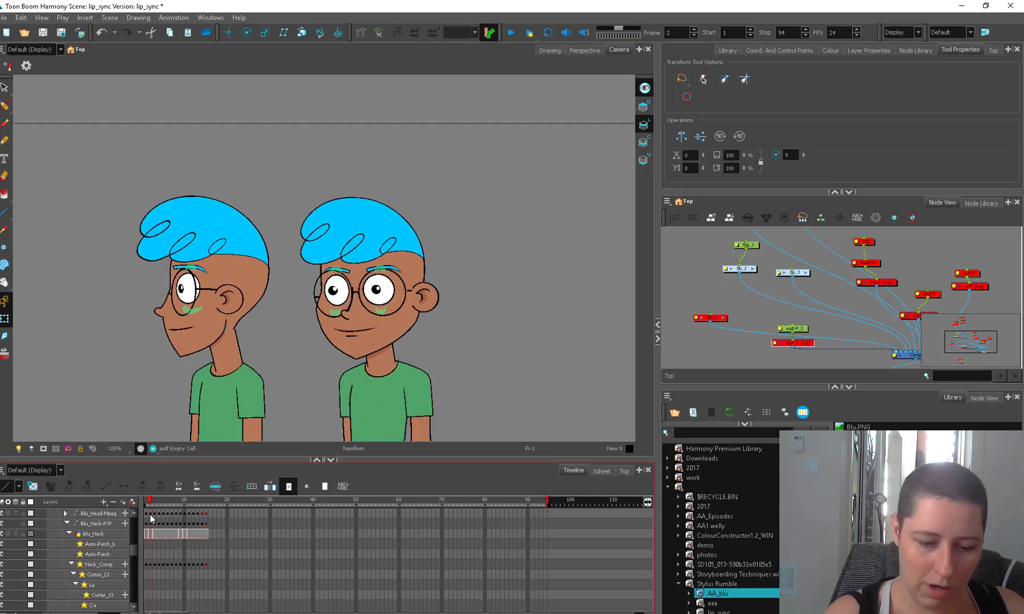
Add a parent peg to the three-quarter character's group node and advance to frame 3.
left_click(801, 275)
left_click_drag(802, 276, 797, 258)
key("ctrl+p")
key("period")
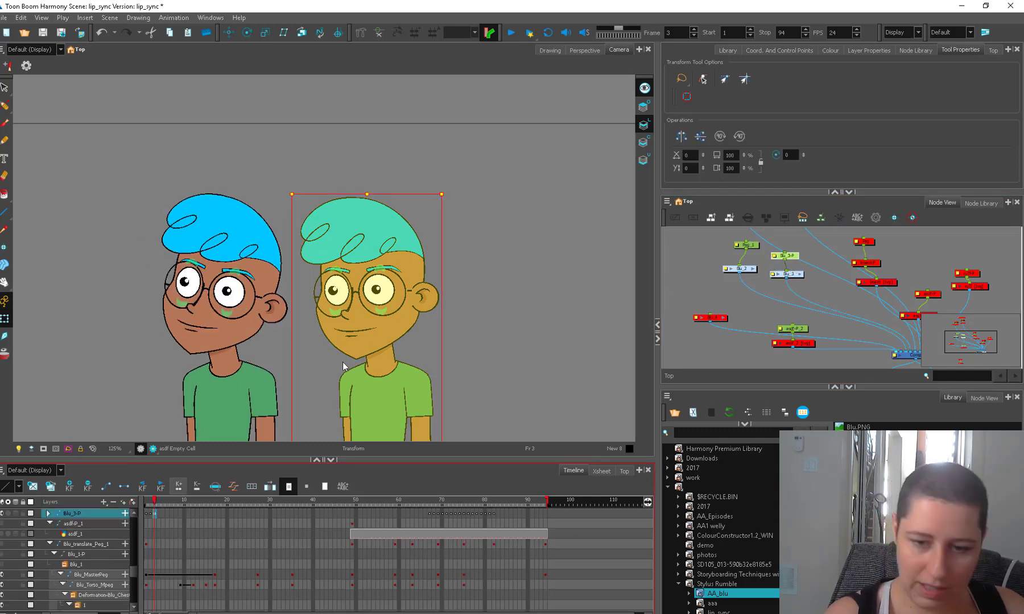
key("Escape")
left_click(404, 325)
key("b")
key("b")
left_click(457, 346)
left_click_drag(449, 335, 391, 333)
Return to frame 1 and slightly skew the upper edge of the three-quarter character's far eye.
key("2")
key("space")
left_click(146, 504)
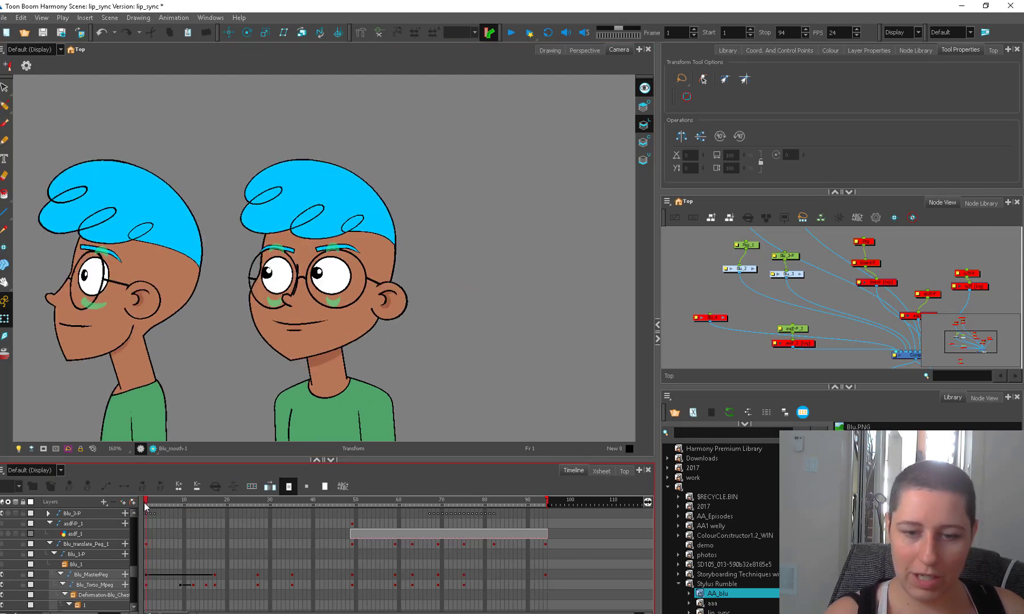
left_click(288, 287)
key("b")
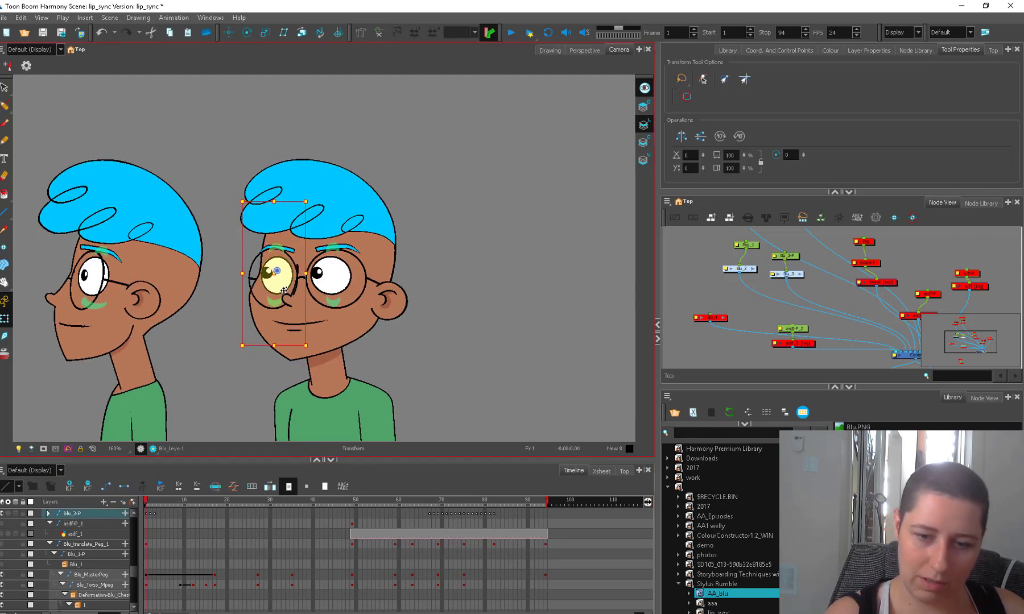
left_click(447, 278)
left_click(284, 283)
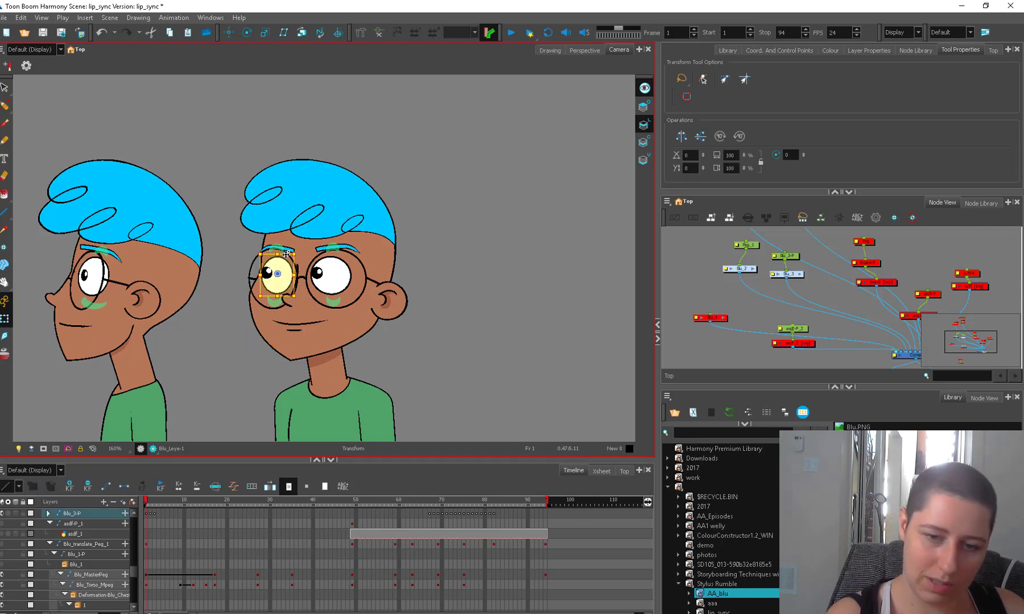
left_click_drag(287, 255, 291, 253)
left_click(410, 329)
key("1")
left_click_drag(418, 342, 420, 329)
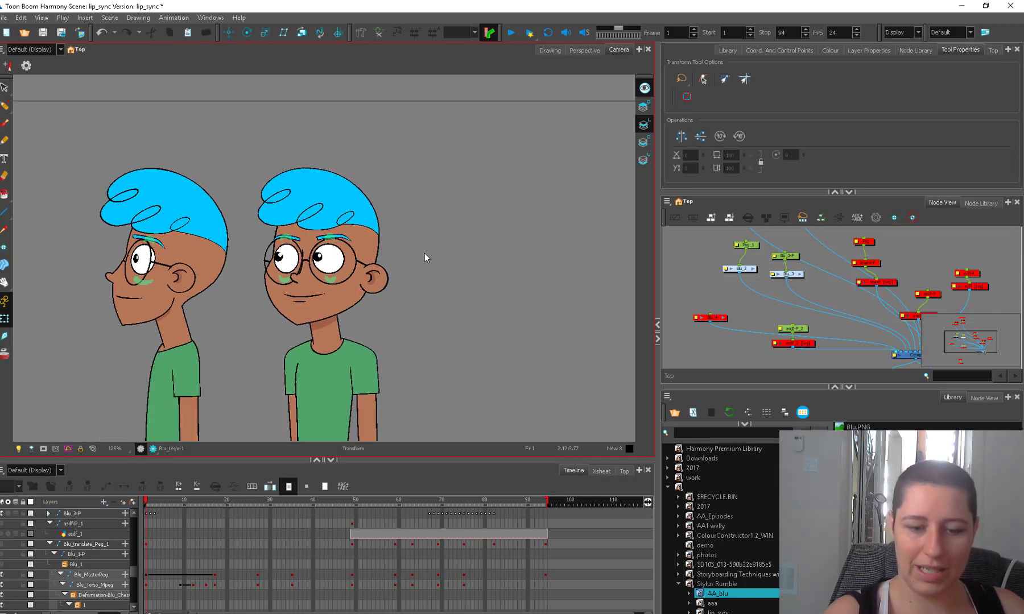
Move the pivot of the three-quarter character's far glasses lens to its upper edge, and shorten the lens slightly from below.
left_click_drag(146, 502, 146, 505)
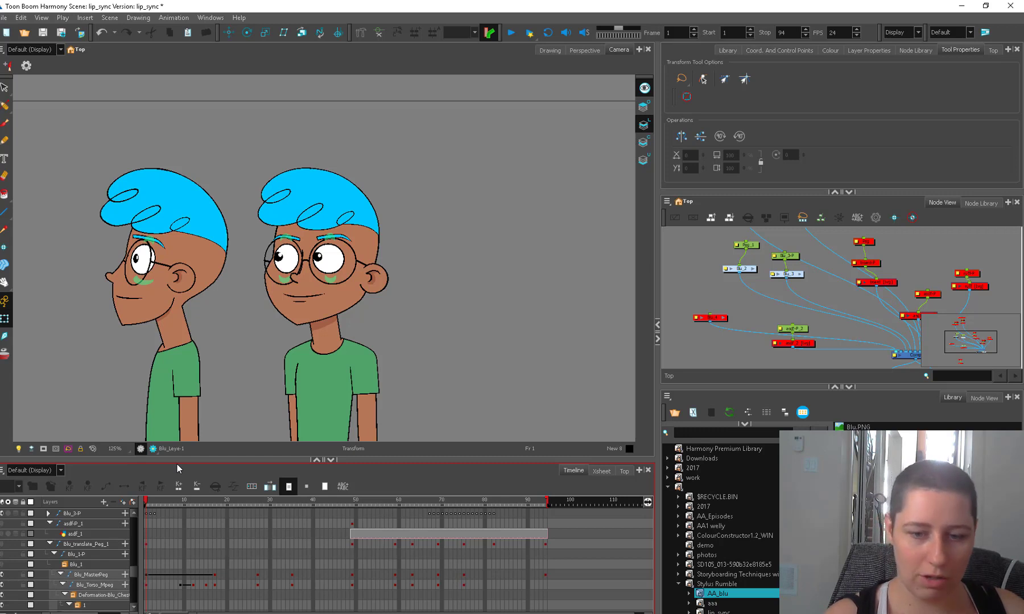
key("2")
left_click(273, 257)
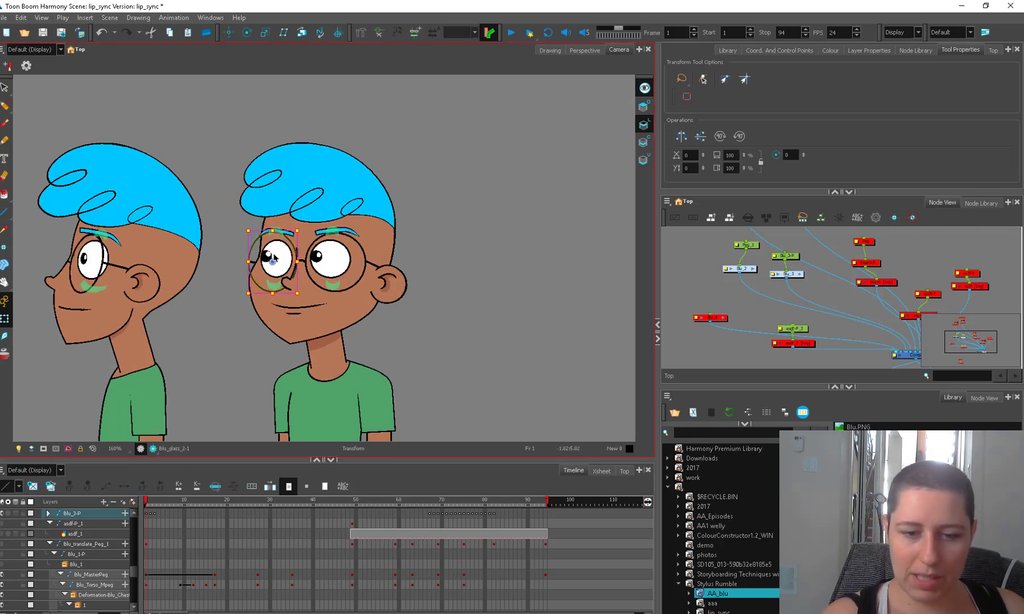
left_click_drag(273, 262, 274, 234)
left_click_drag(272, 293, 273, 288)
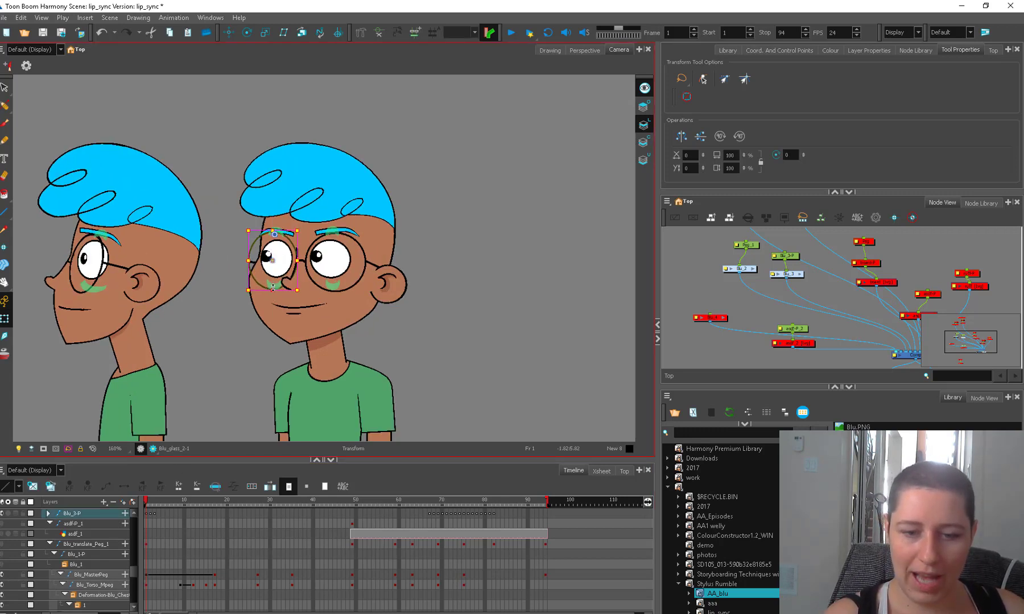
left_click(455, 256)
key("1")
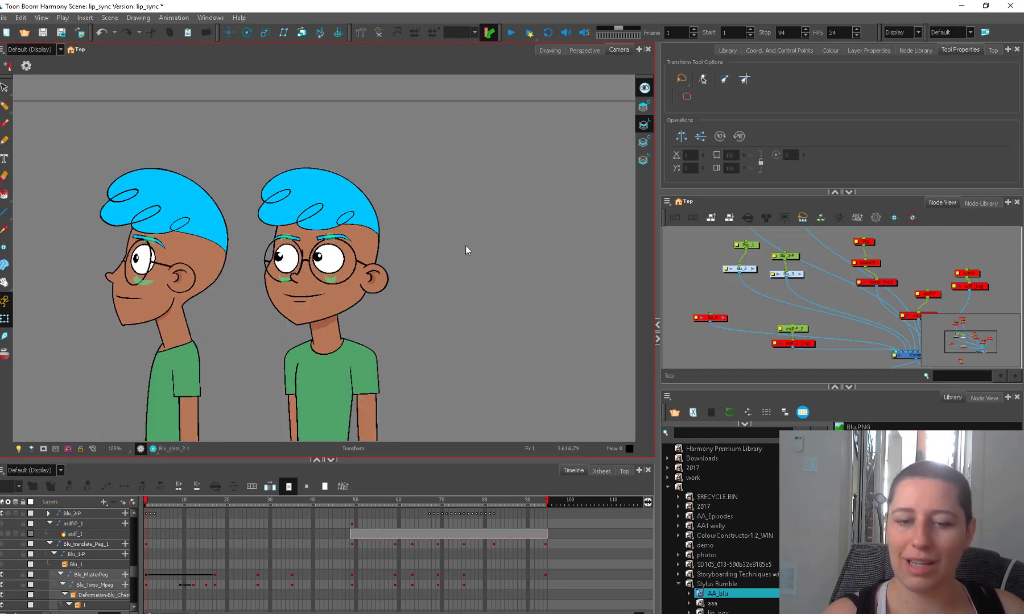
Scrub through frames 1 to 3 to compare the poses of the two characters.
left_click_drag(148, 503, 154, 508)
key("2")
key("2")
key("1")
key("1")
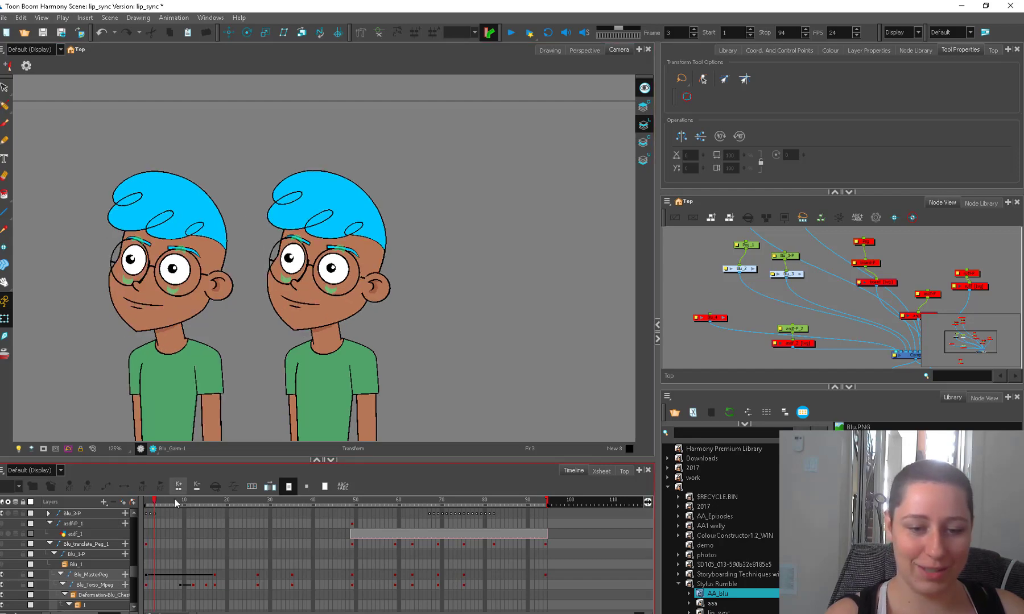
mouse_move(222, 400)
left_mouse_down()
mouse_move(256, 393)
mouse_move(236, 395)
left_mouse_up()
left_click_drag(155, 504, 154, 508)
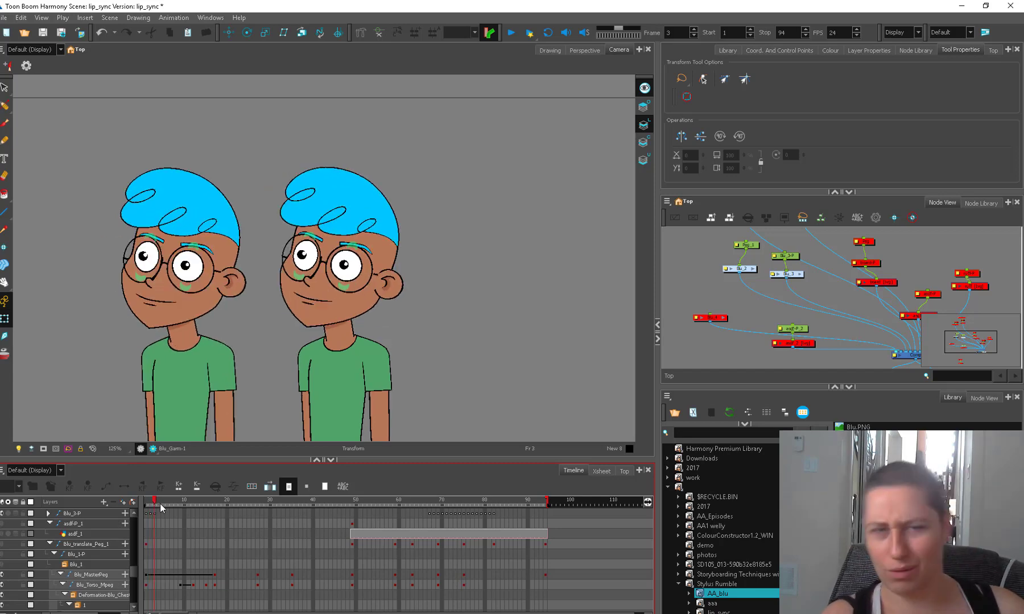
On frame 1, rotate the profile character's head so that the face tilts downward.
mouse_move(152, 500)
left_mouse_down()
mouse_move(224, 500)
mouse_move(146, 503)
left_mouse_up()
left_click(219, 265)
key("b")
left_click_drag(263, 340, 271, 285)
Show the guide-line drawing and shift all head guide lines down together to the crown of the tilted profile head.
left_click(812, 343)
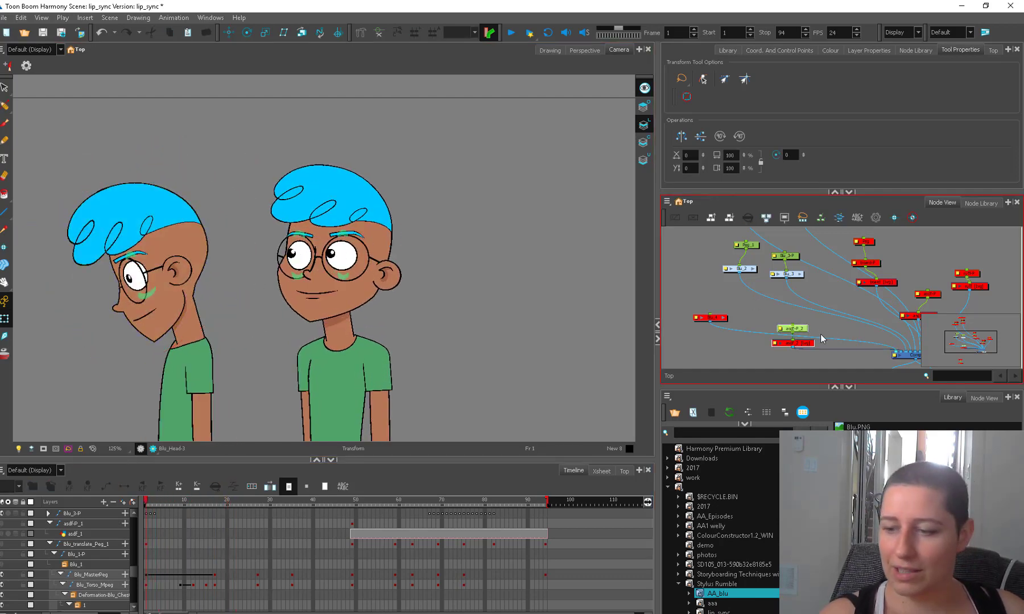
key("a")
key("alt+s")
left_click(431, 262)
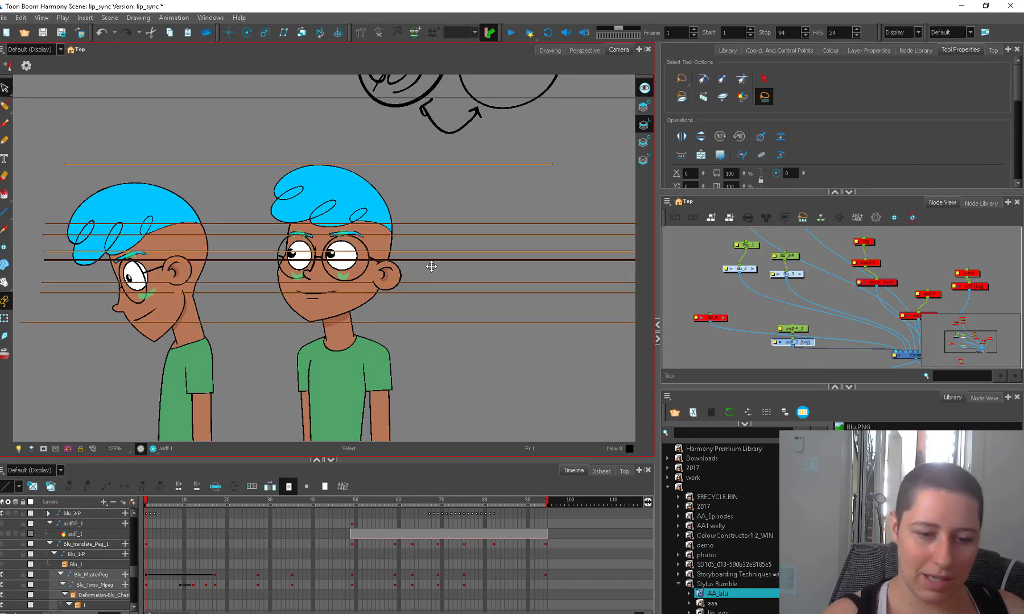
left_click_drag(432, 267, 432, 287)
Nudge the guide line at the tilted profile head's mouth and clear the selection.
left_click(247, 315)
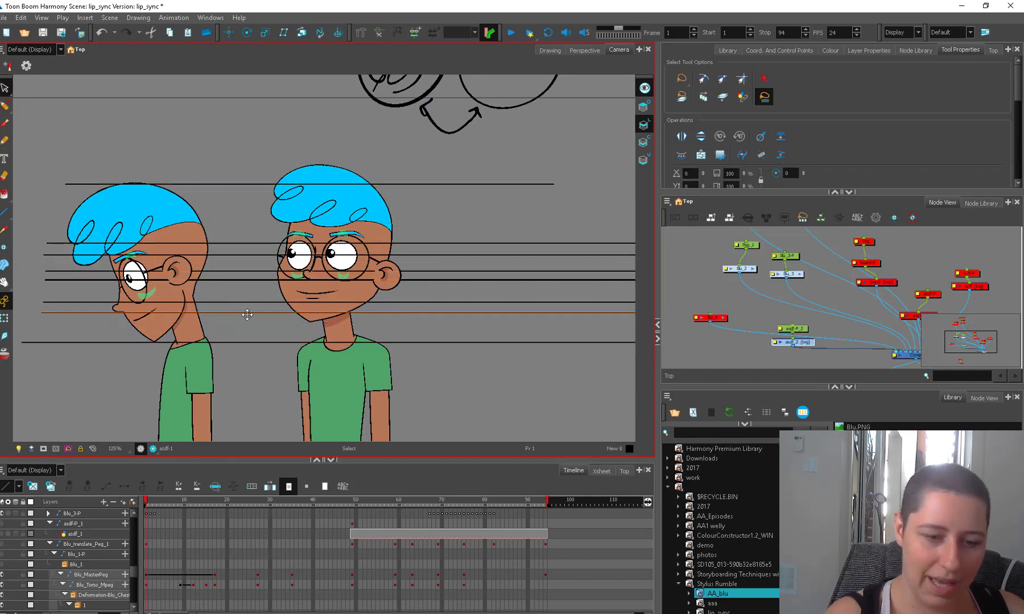
left_click_drag(247, 315, 248, 315)
key("2")
key("1")
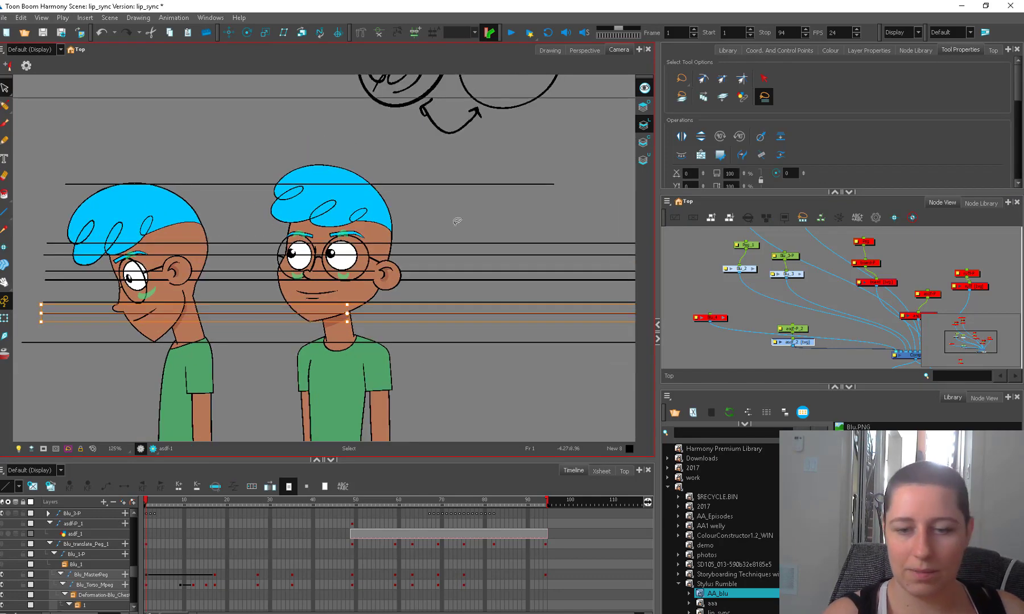
left_click(457, 221)
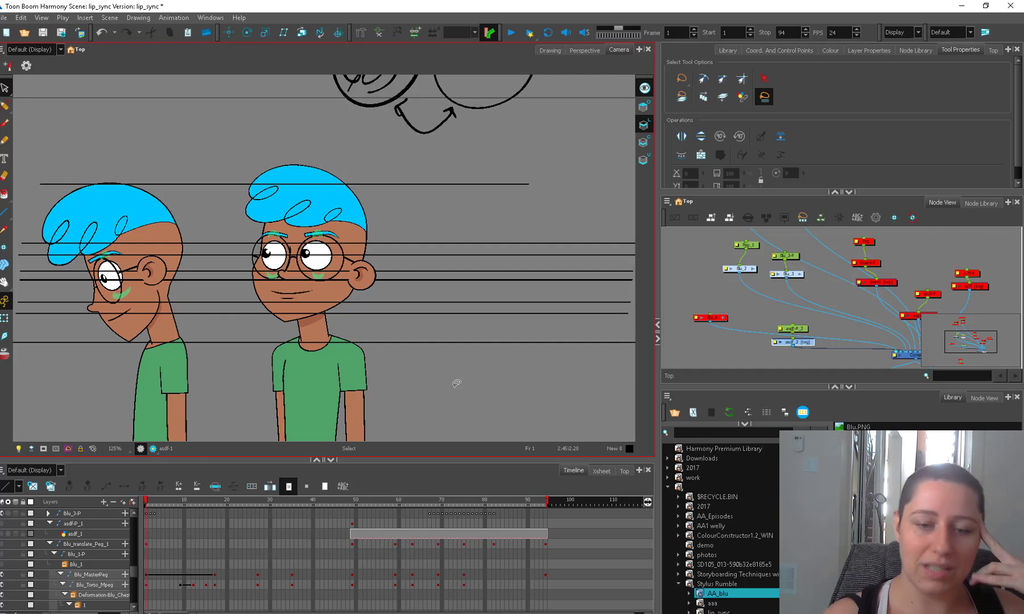
Brush a sphere beside the two sketched round faces, with a small cap ellipse, two vertical contour lines and two curved horizontal ones.
key("1")
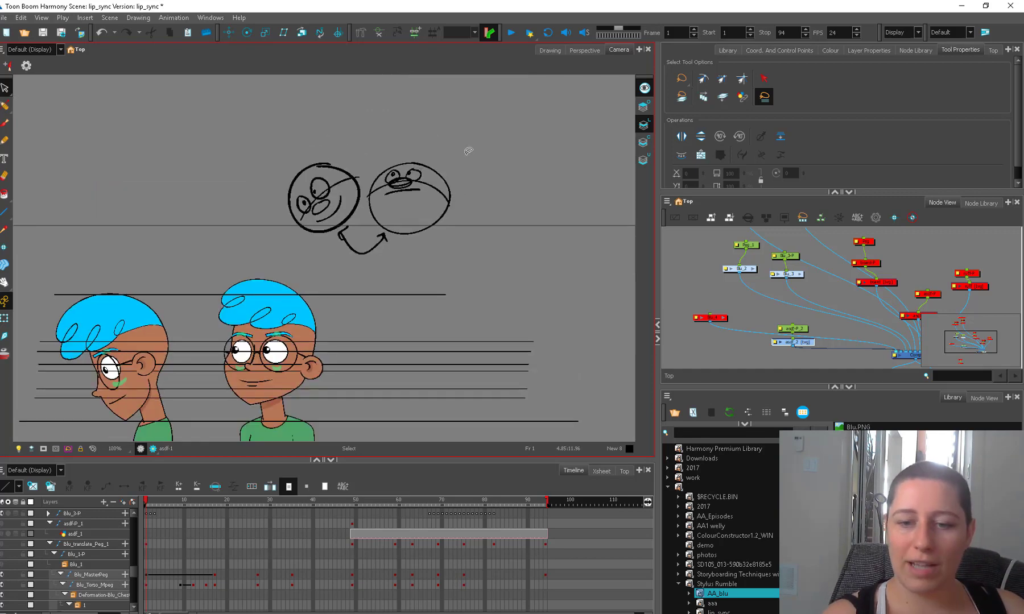
key("alt+b")
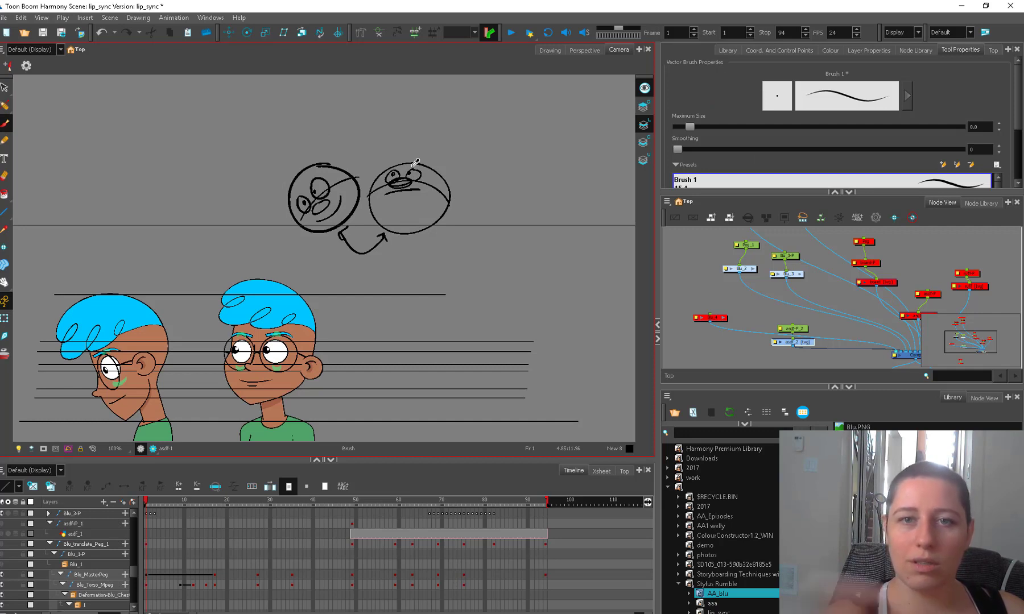
left_click_drag(497, 248, 450, 229)
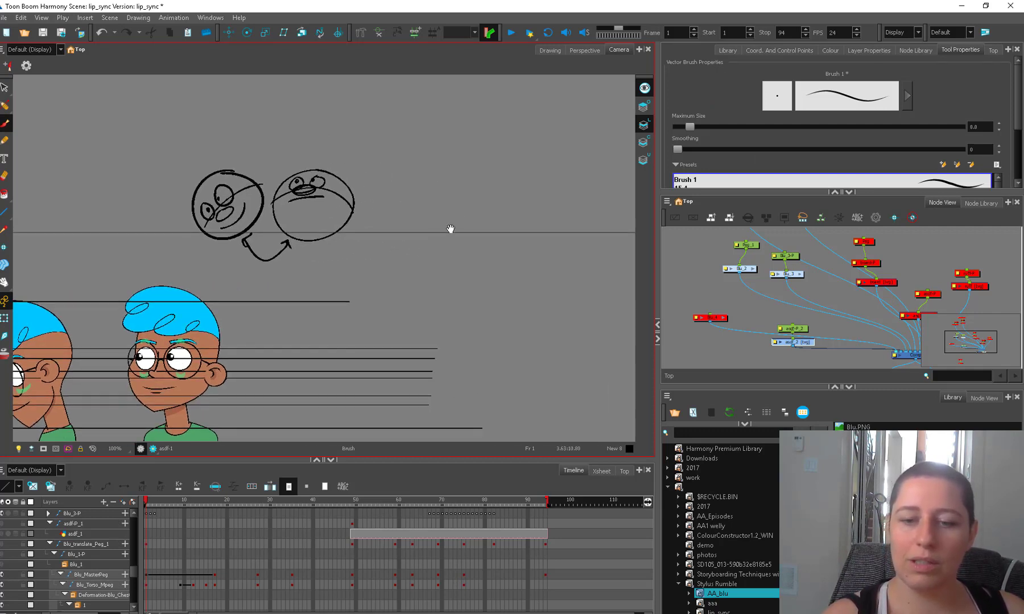
mouse_move(438, 186)
left_mouse_down()
mouse_move(397, 281)
mouse_move(418, 188)
mouse_move(455, 178)
left_mouse_up()
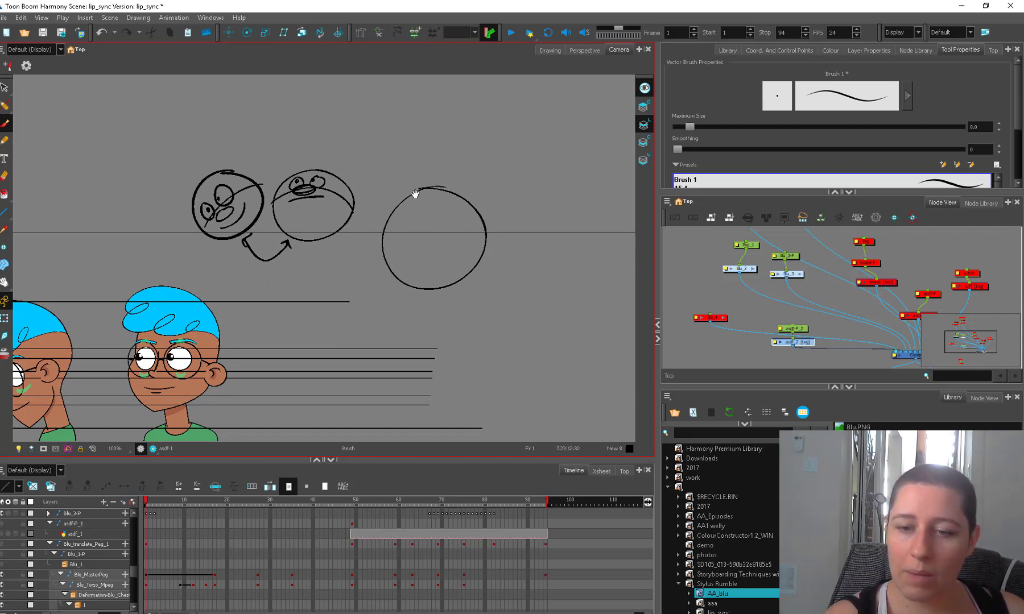
mouse_move(415, 194)
left_mouse_down()
mouse_move(402, 272)
mouse_move(444, 287)
left_mouse_up()
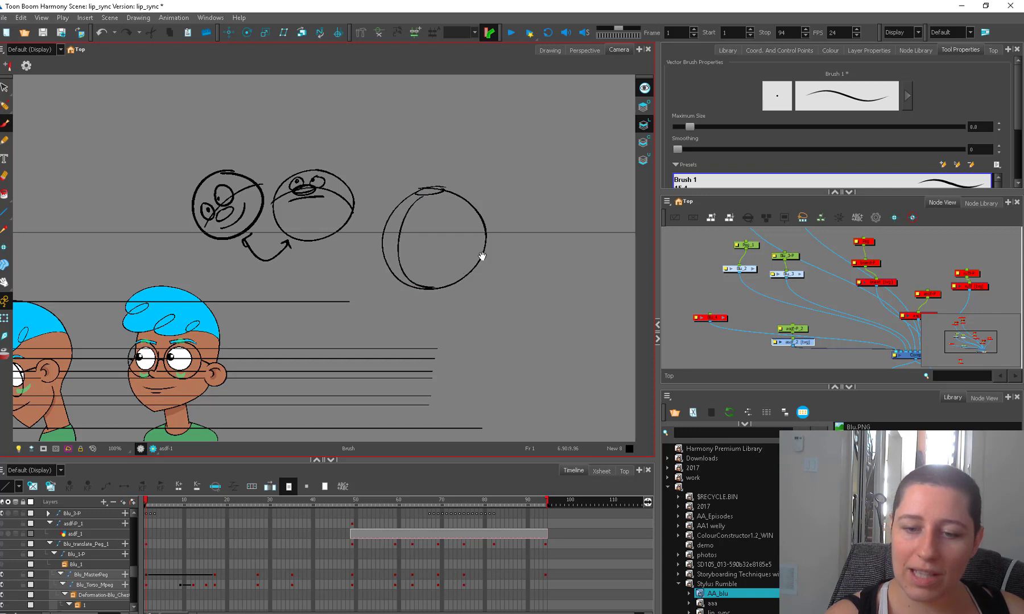
mouse_move(434, 196)
left_mouse_down()
mouse_move(464, 244)
mouse_move(456, 284)
left_mouse_up()
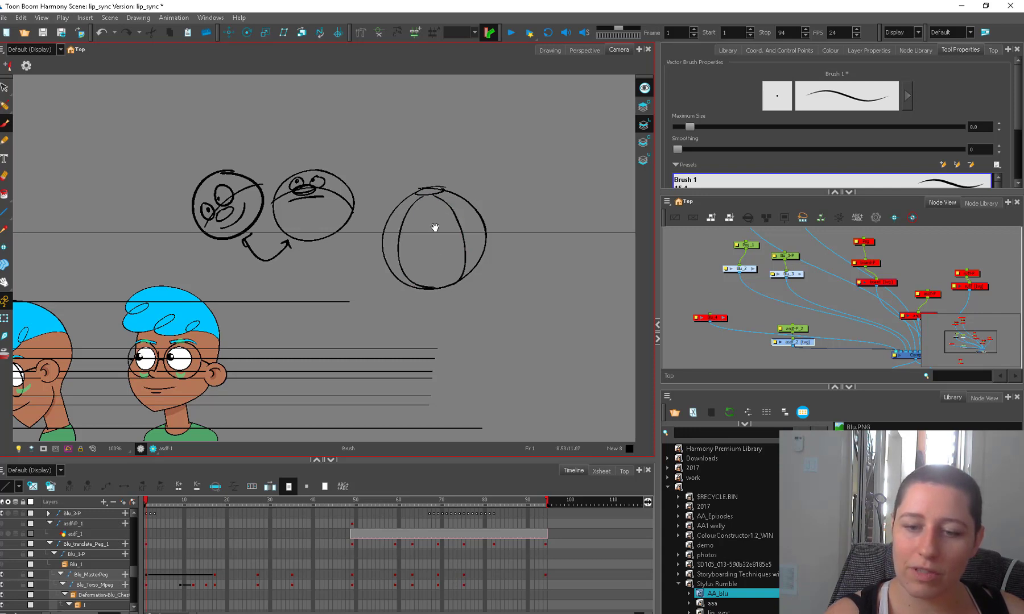
mouse_move(395, 208)
left_mouse_down()
mouse_move(417, 228)
mouse_move(468, 203)
left_mouse_up()
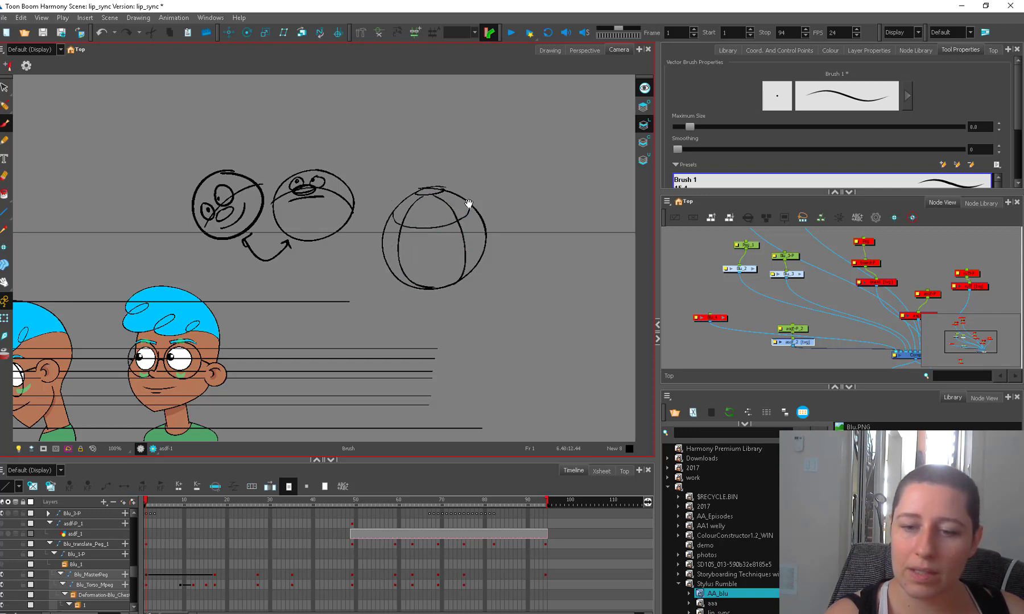
mouse_move(385, 253)
left_mouse_down()
mouse_move(402, 269)
mouse_move(488, 231)
left_mouse_up()
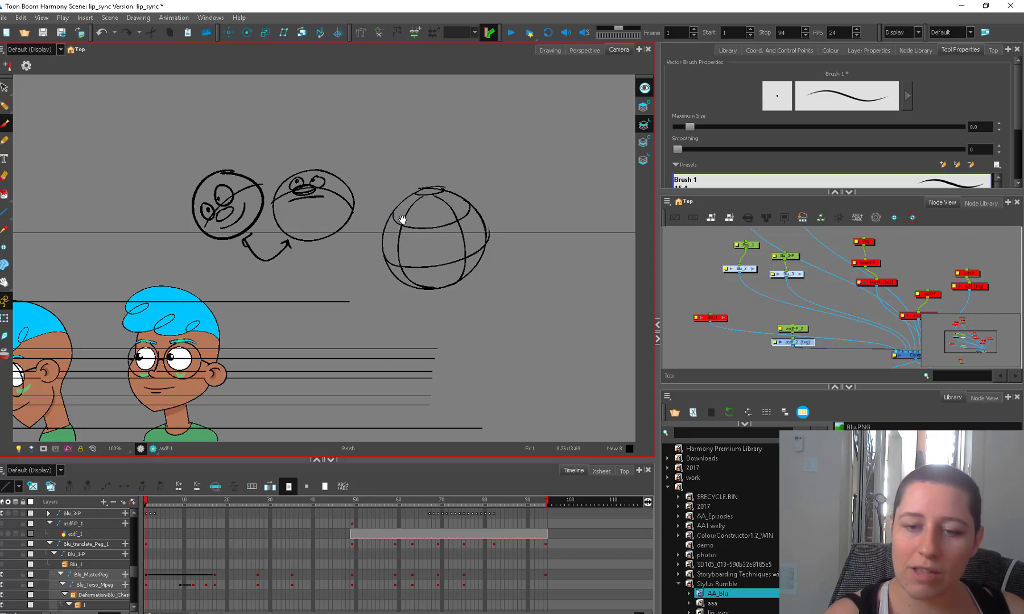
Draw a row of small dotted circles along the sphere's upper contour line and a row of larger ovals wrapping along the lower one.
mouse_move(402, 219)
left_mouse_down()
mouse_move(455, 229)
mouse_move(447, 220)
mouse_move(468, 209)
left_mouse_up()
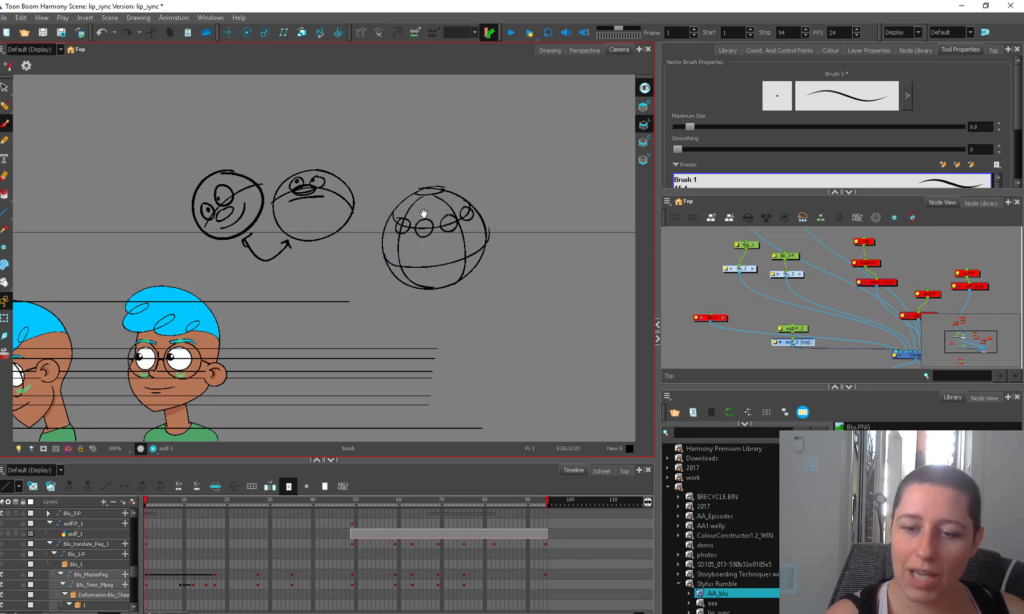
left_click_drag(393, 211, 394, 215)
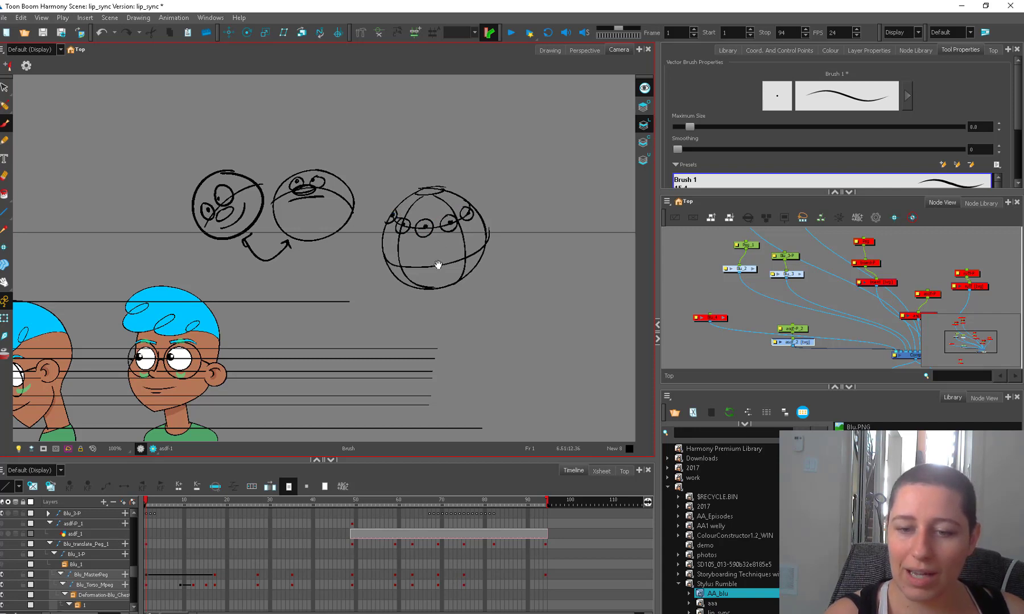
mouse_move(470, 231)
left_mouse_down()
mouse_move(456, 273)
mouse_move(473, 231)
left_mouse_up()
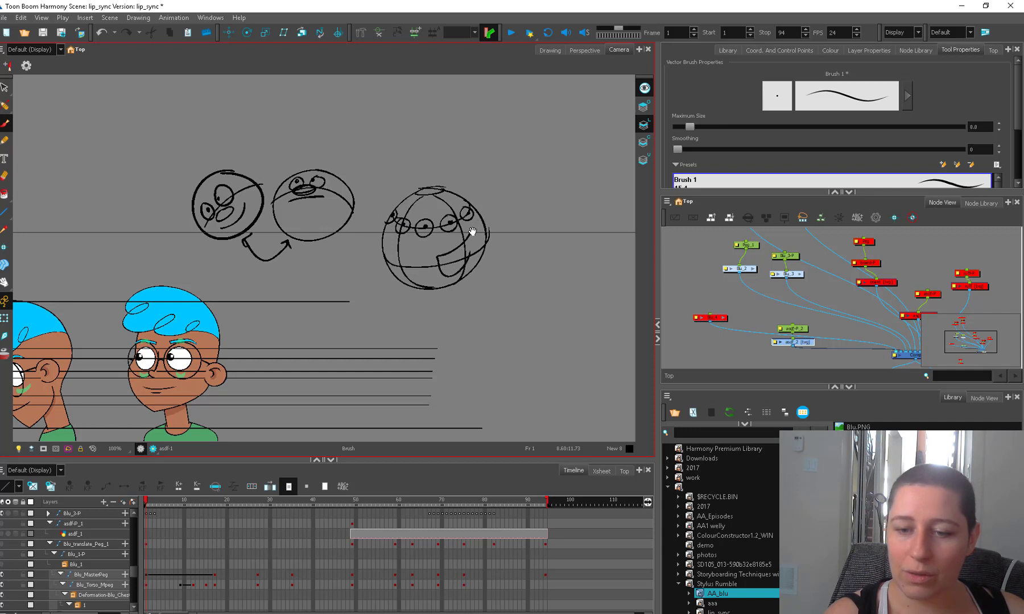
key("ctrl+z")
mouse_move(400, 255)
left_mouse_down()
mouse_move(487, 257)
mouse_move(507, 241)
mouse_move(488, 255)
mouse_move(370, 273)
mouse_move(392, 244)
left_mouse_up()
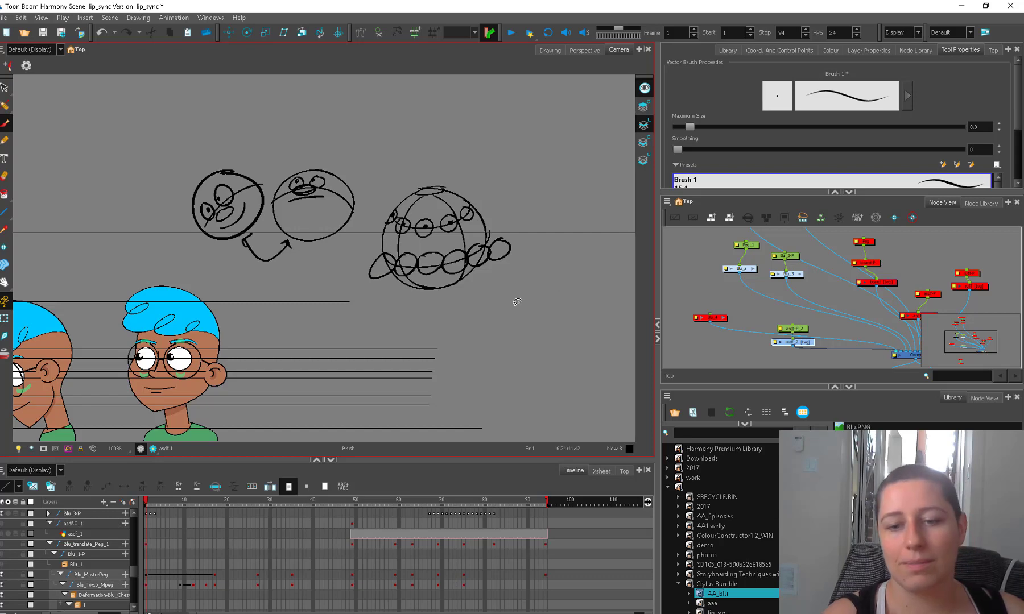
left_click_drag(159, 420, 225, 357)
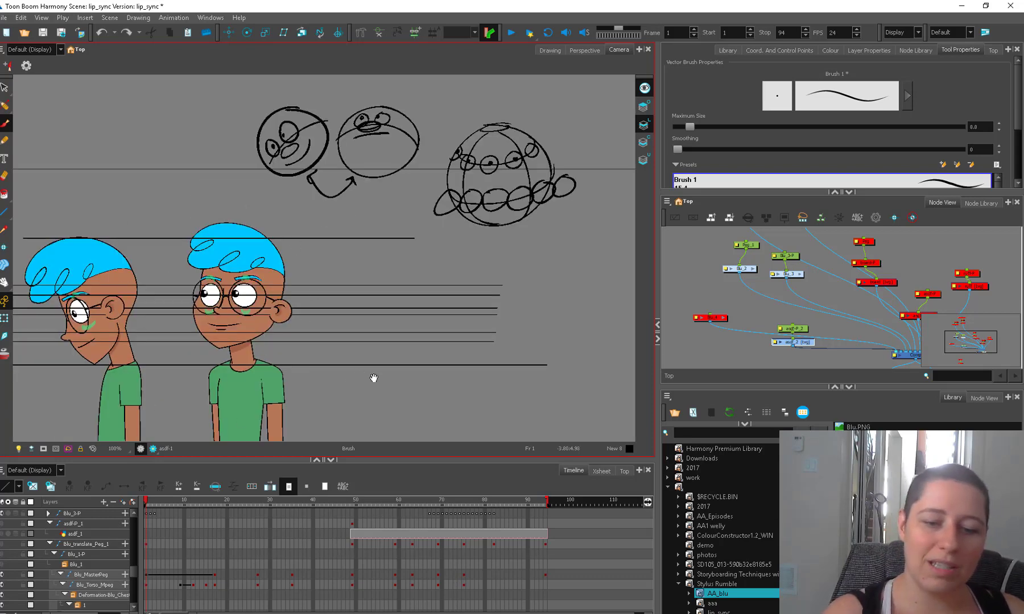
left_click_drag(358, 382, 387, 393)
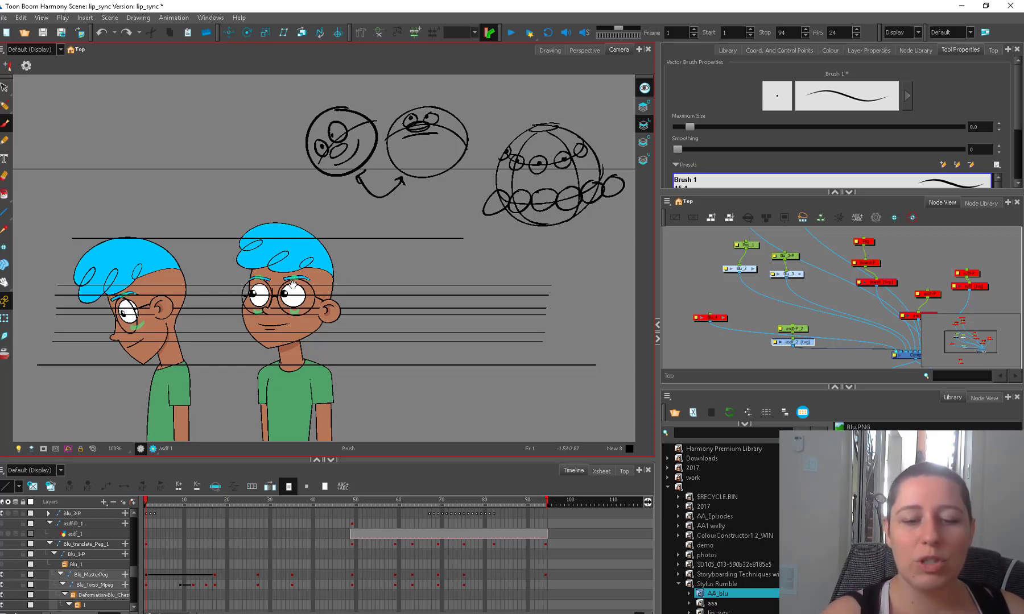
key("2")
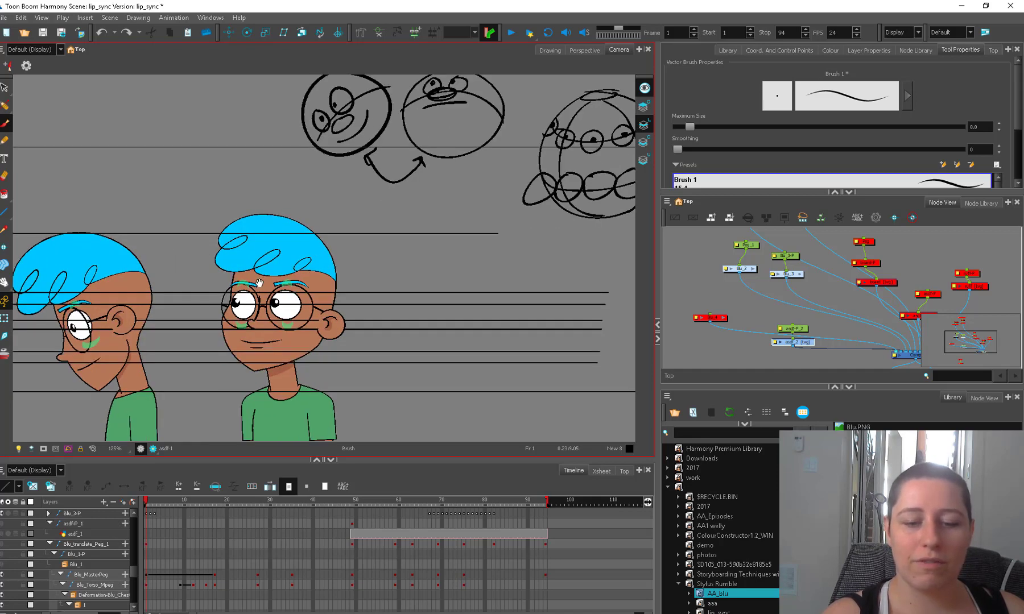